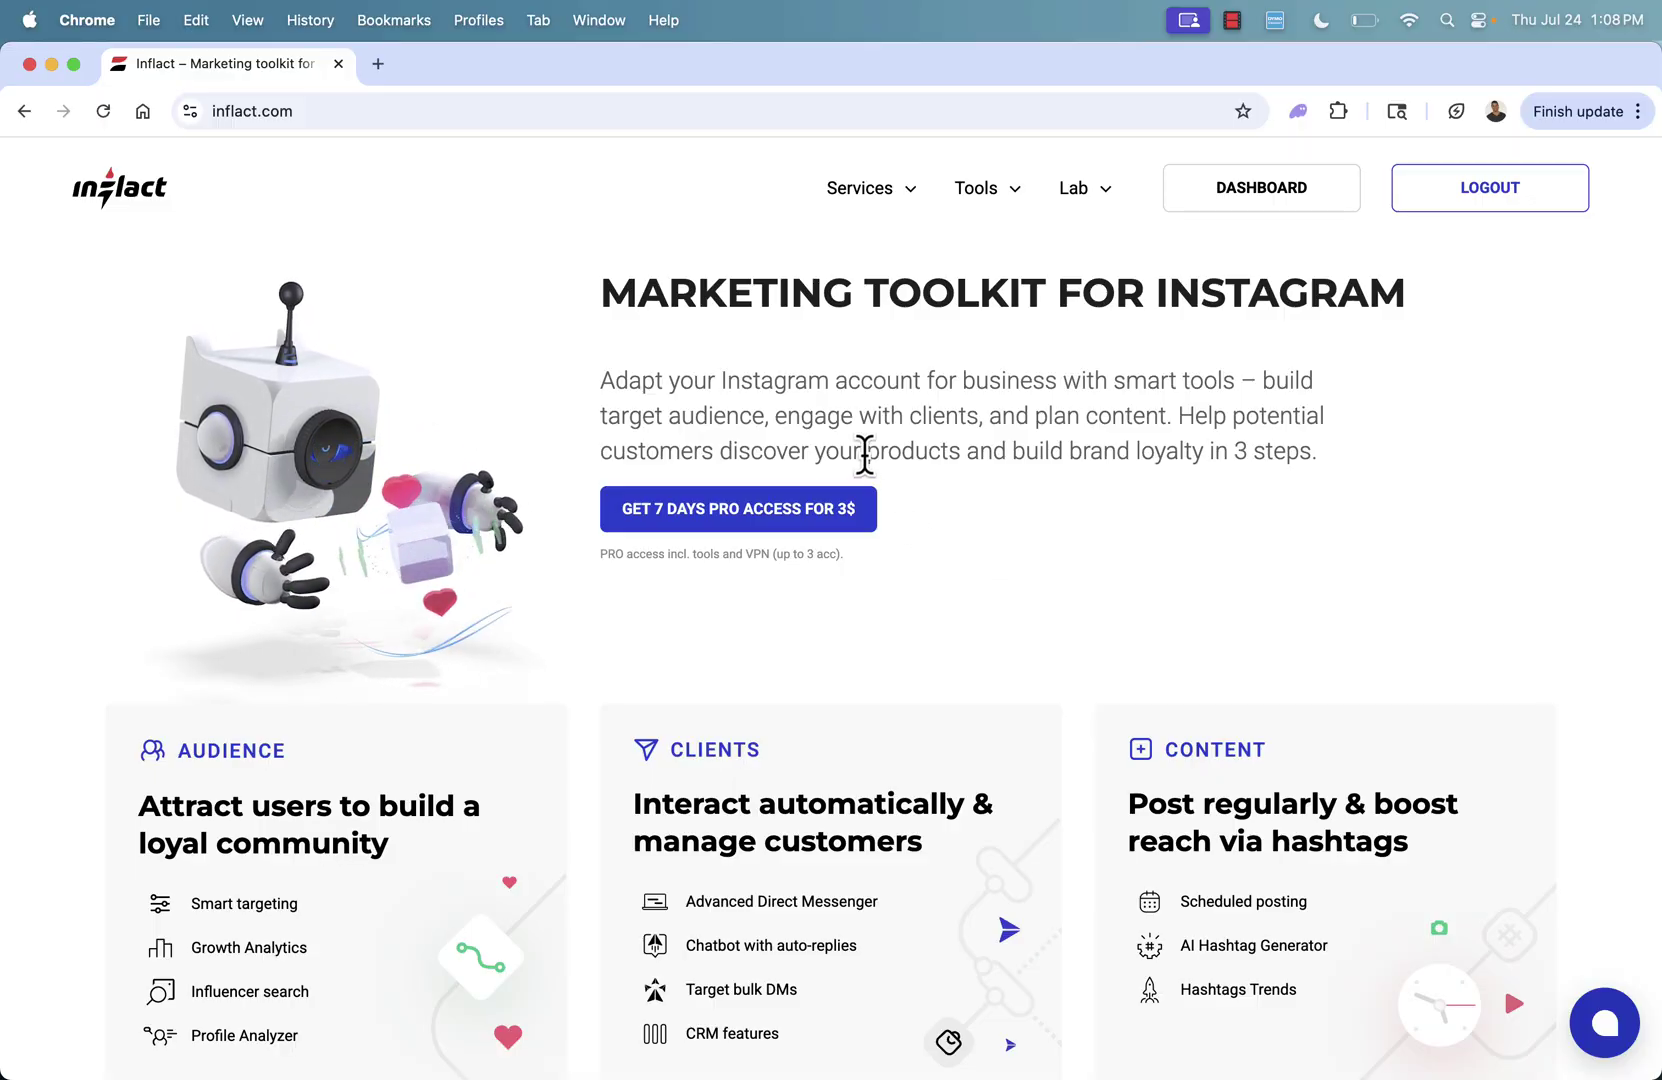
Open the Inflact account dashboard.
click(1252, 210)
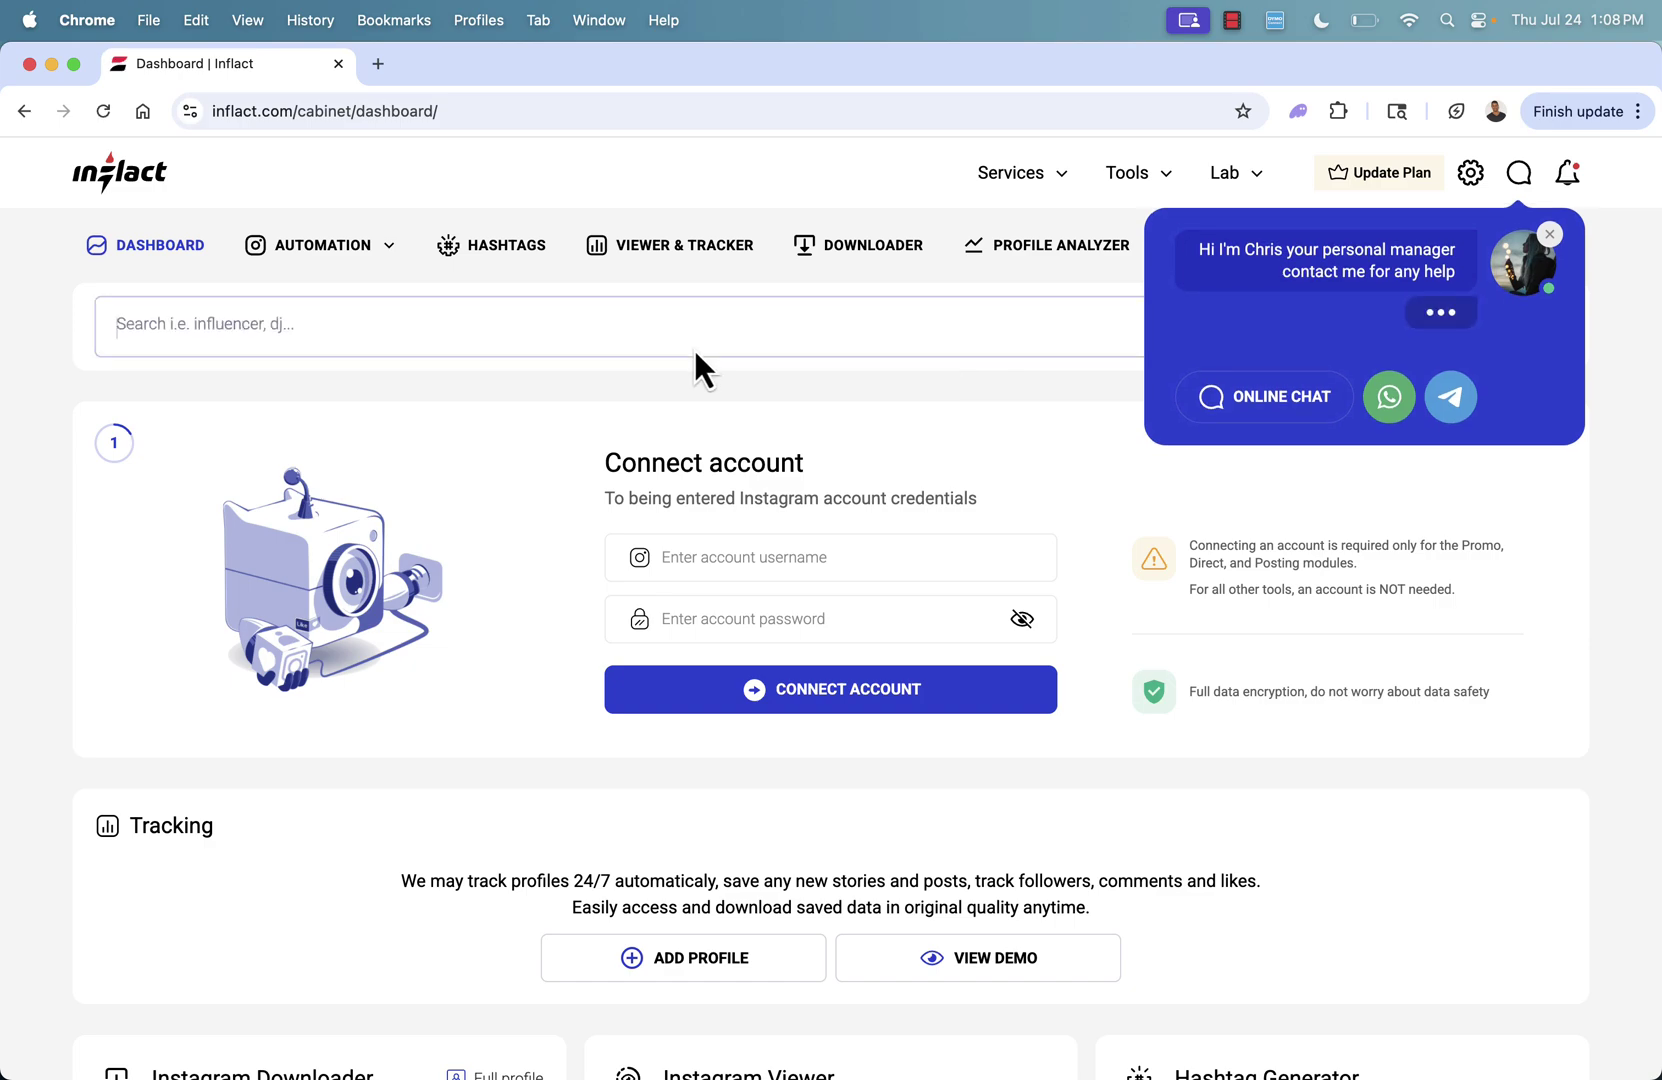
click(693, 347)
click(51, 486)
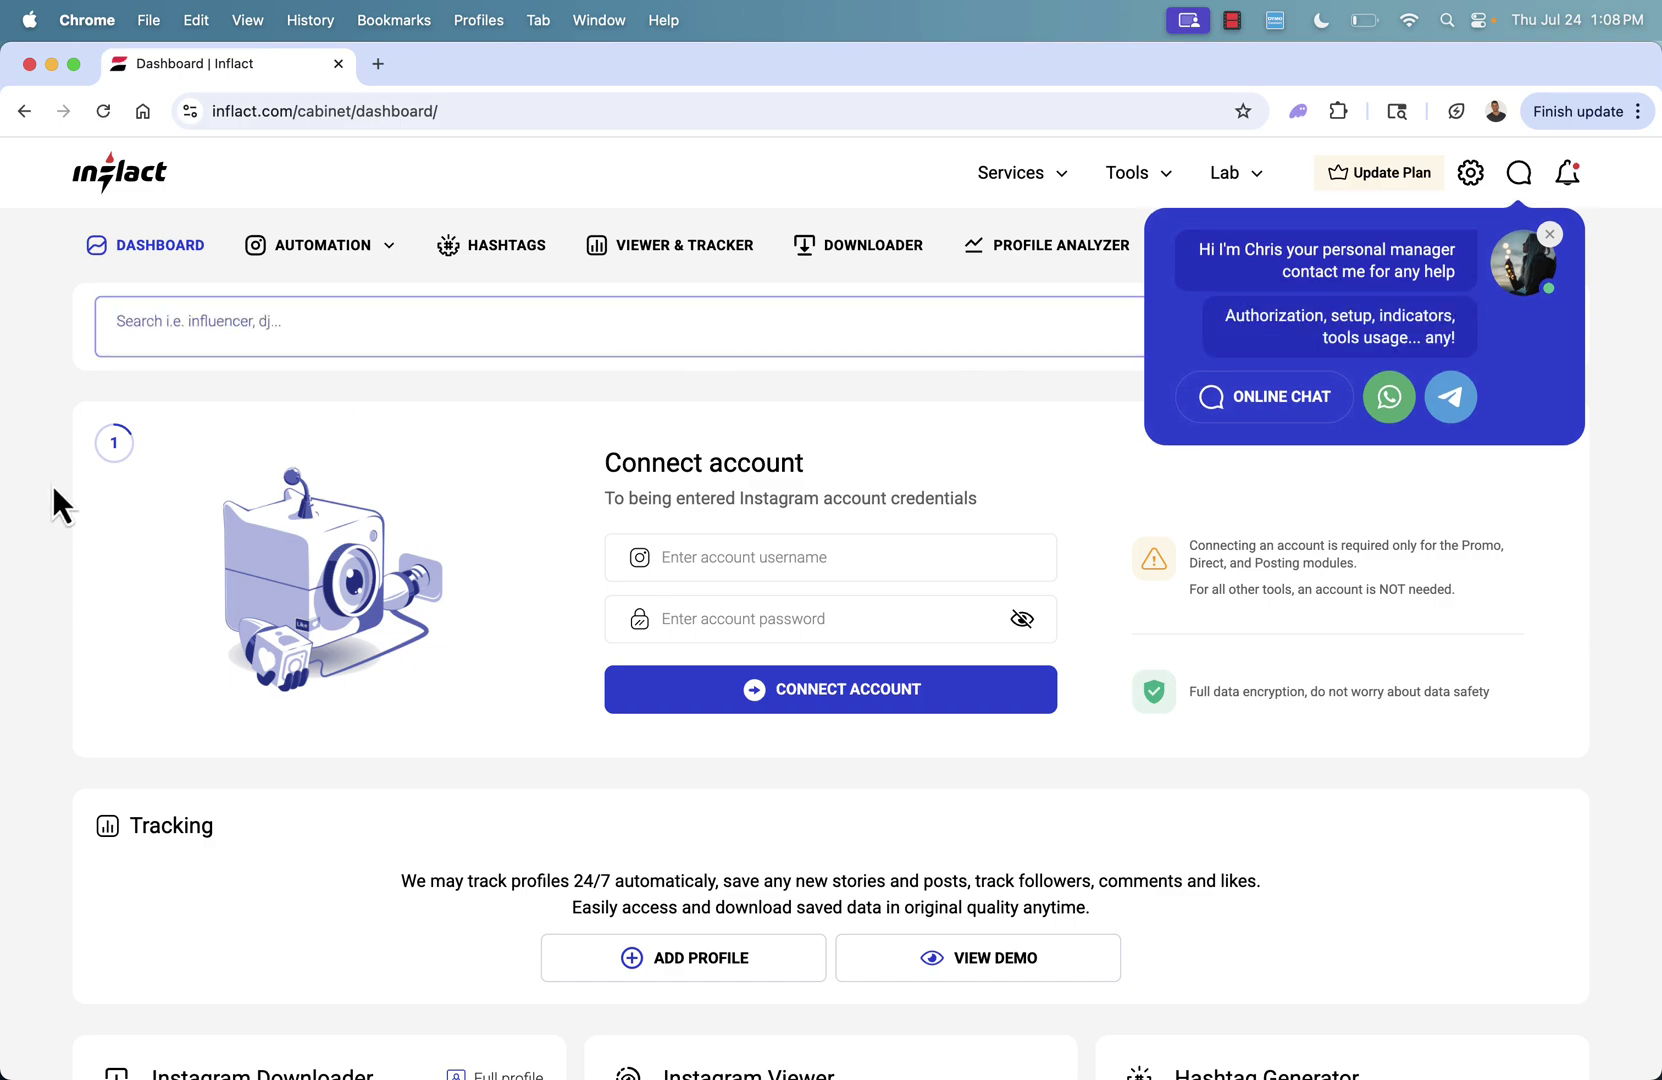
Close the personal-manager chat popup and go to the Instagram Profile Analyzer.
click(1550, 236)
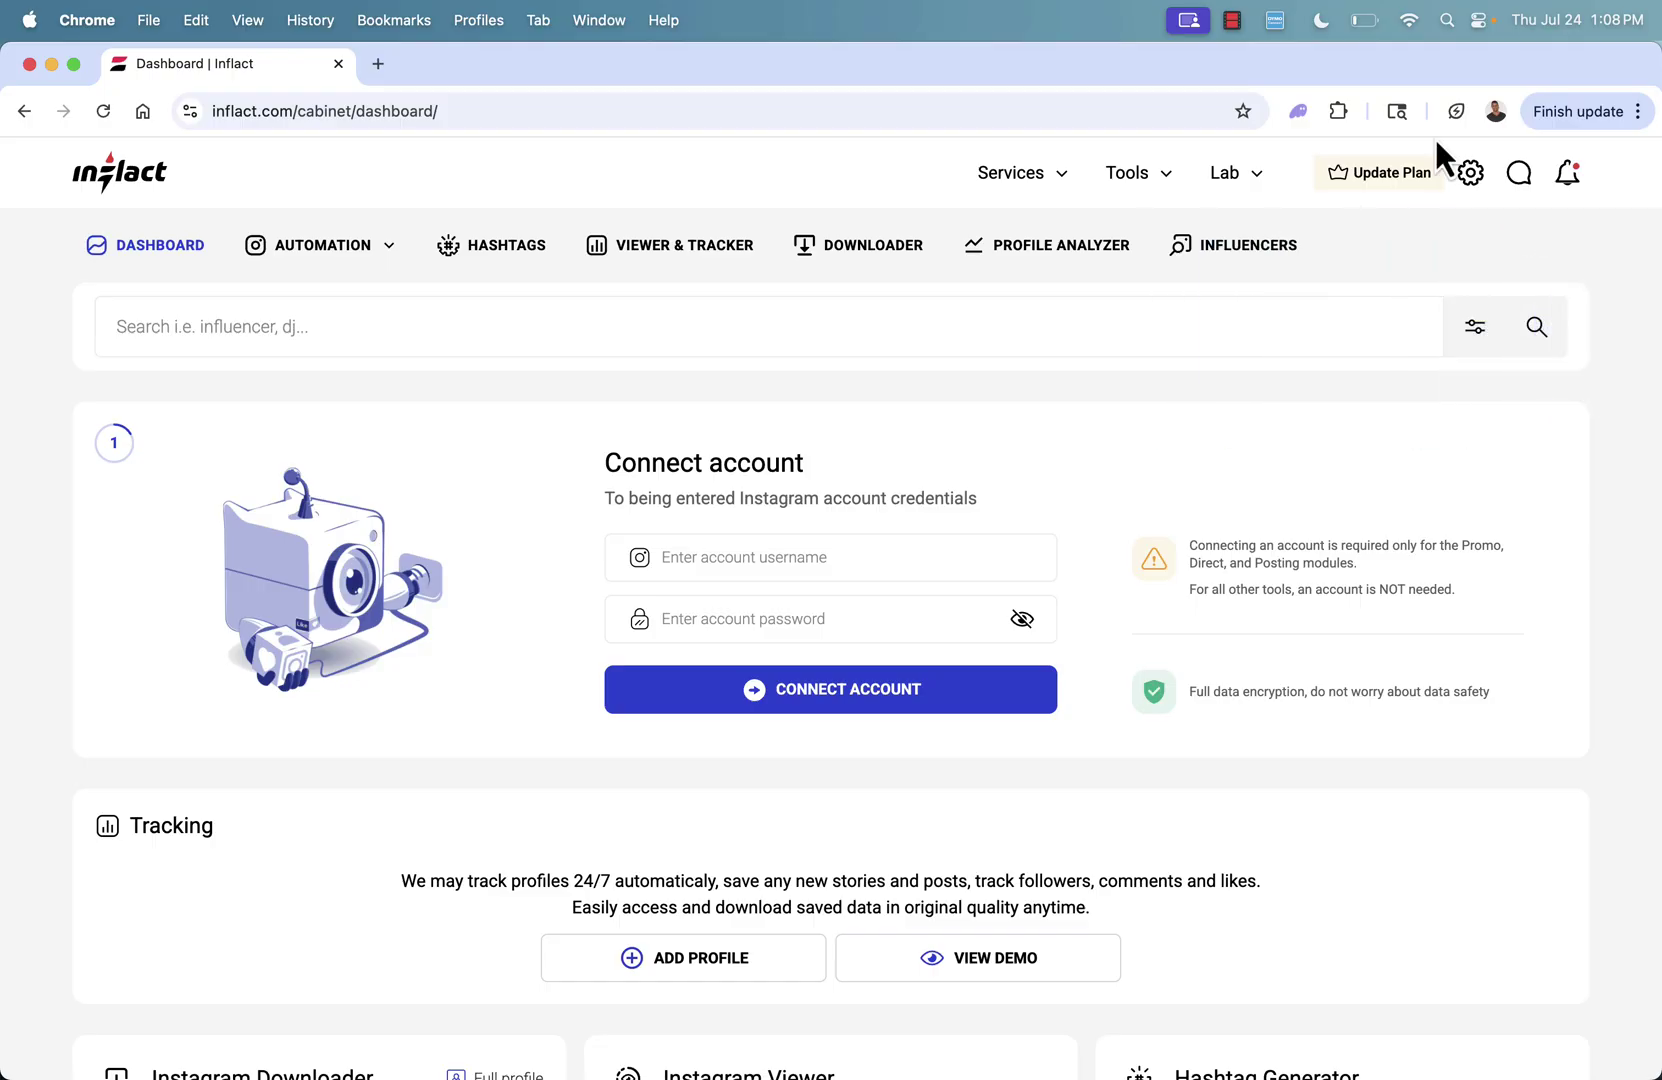
mouse_move(223, 264)
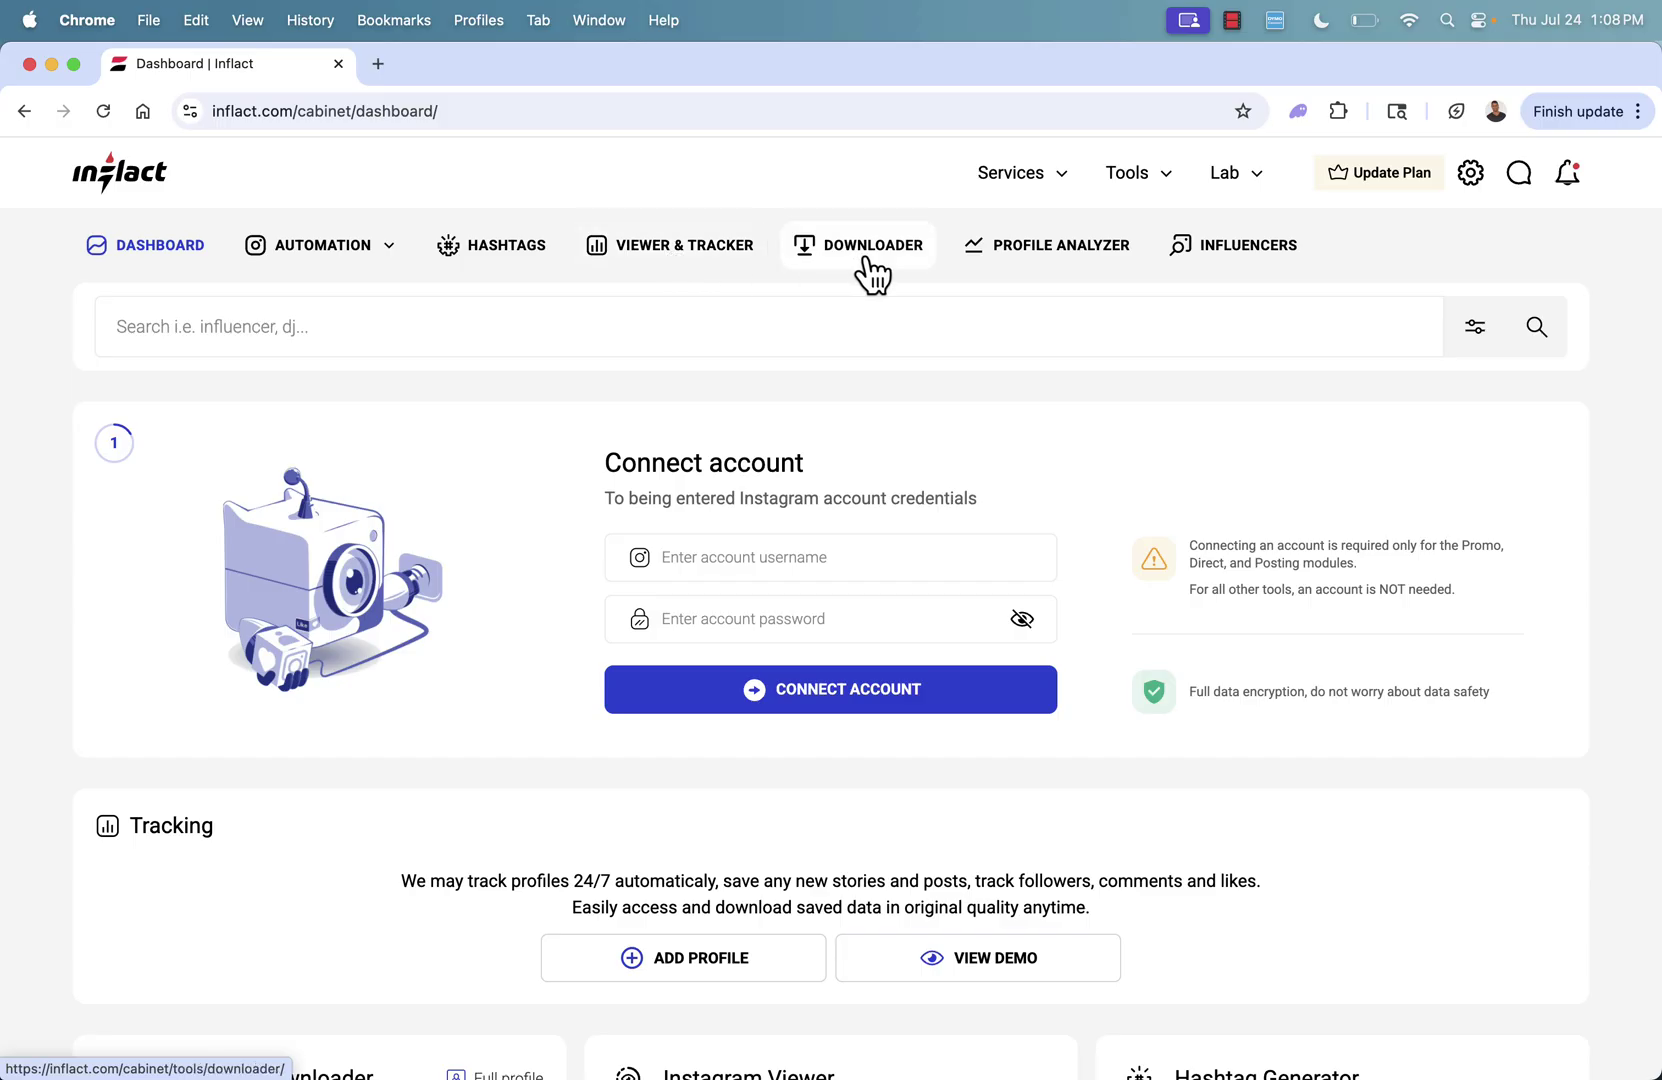
click(1018, 262)
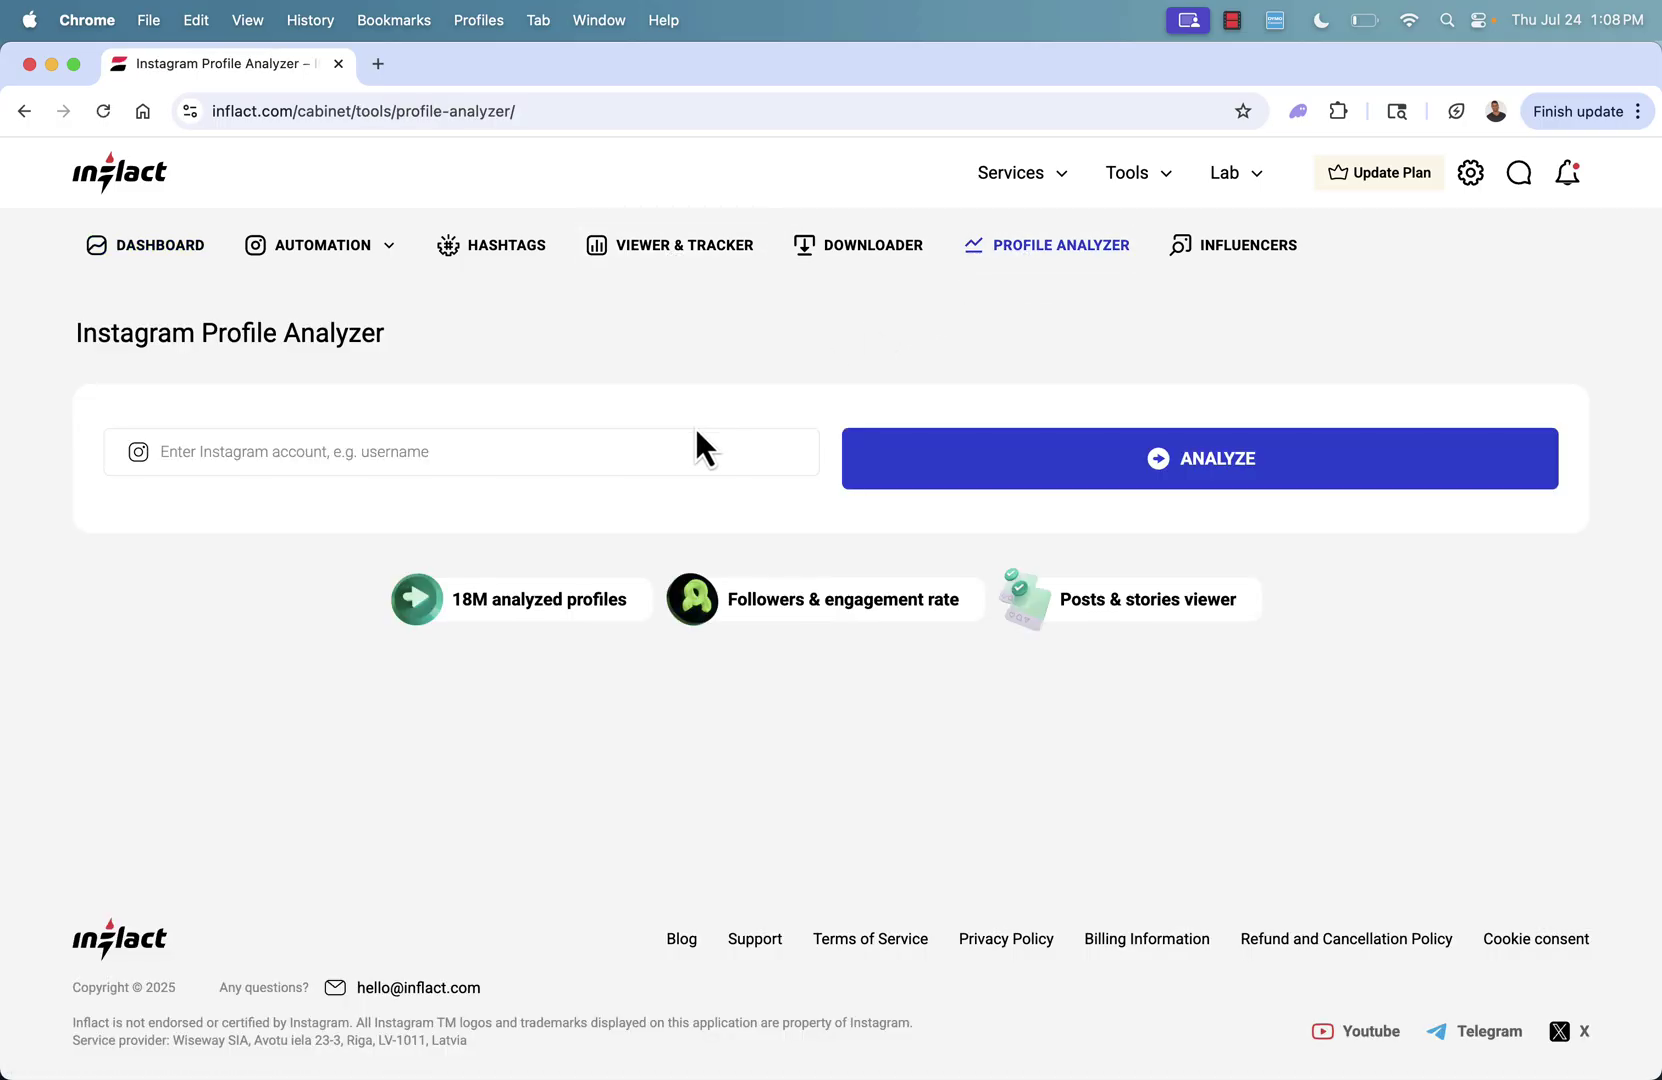
Enter nfl as the Instagram account and start the profile analysis.
click(668, 450)
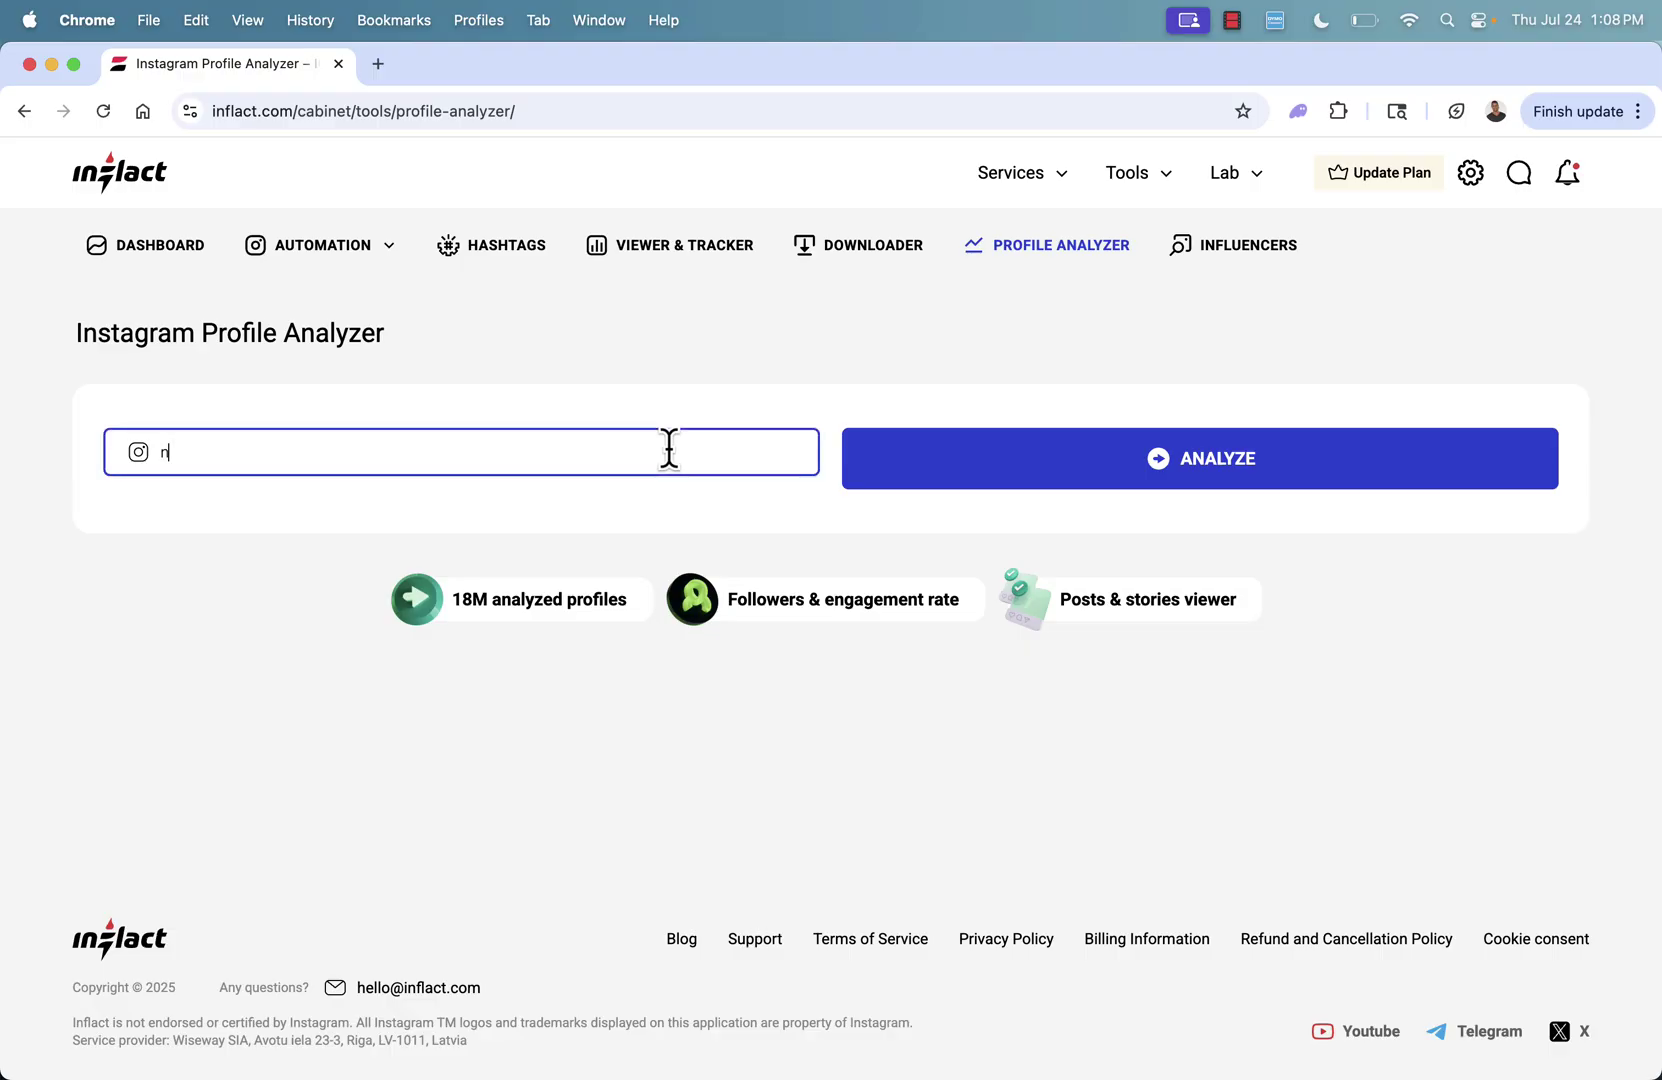
click(1063, 500)
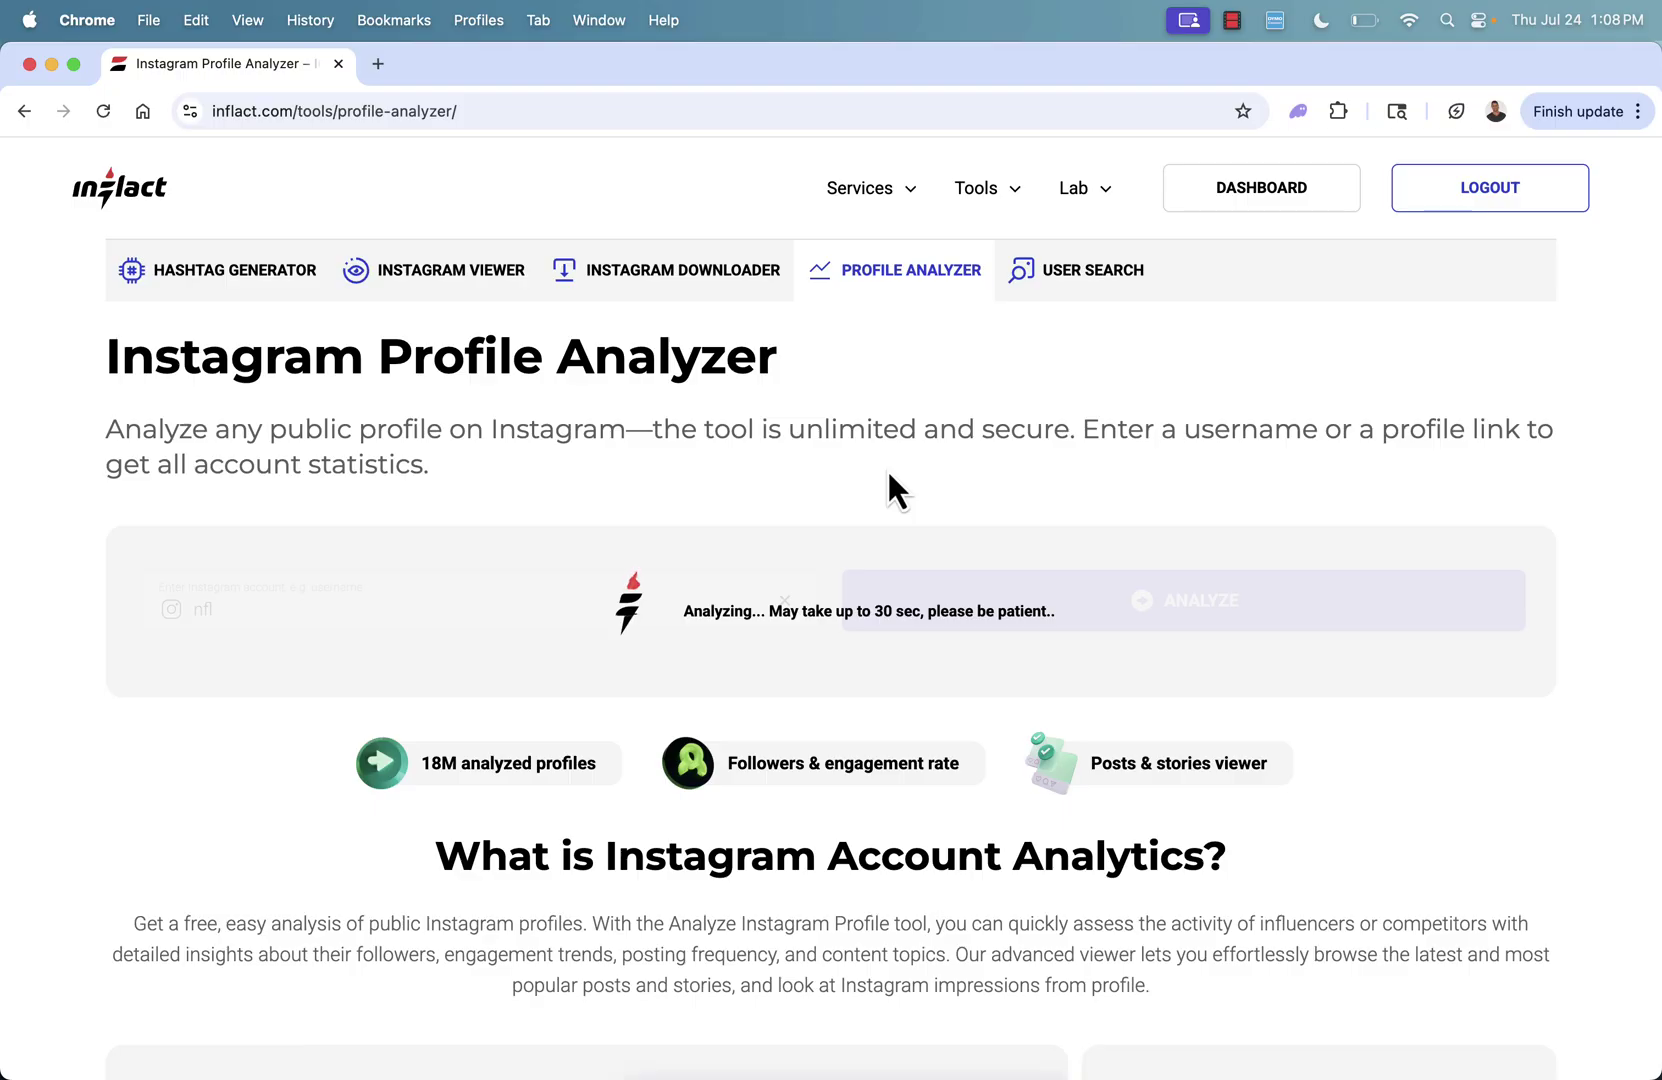
Review nfl's results (1.74% engagement, 31.6m followers, 72k uploads) and reveal its recent stories.
scroll(889, 476, down, 2)
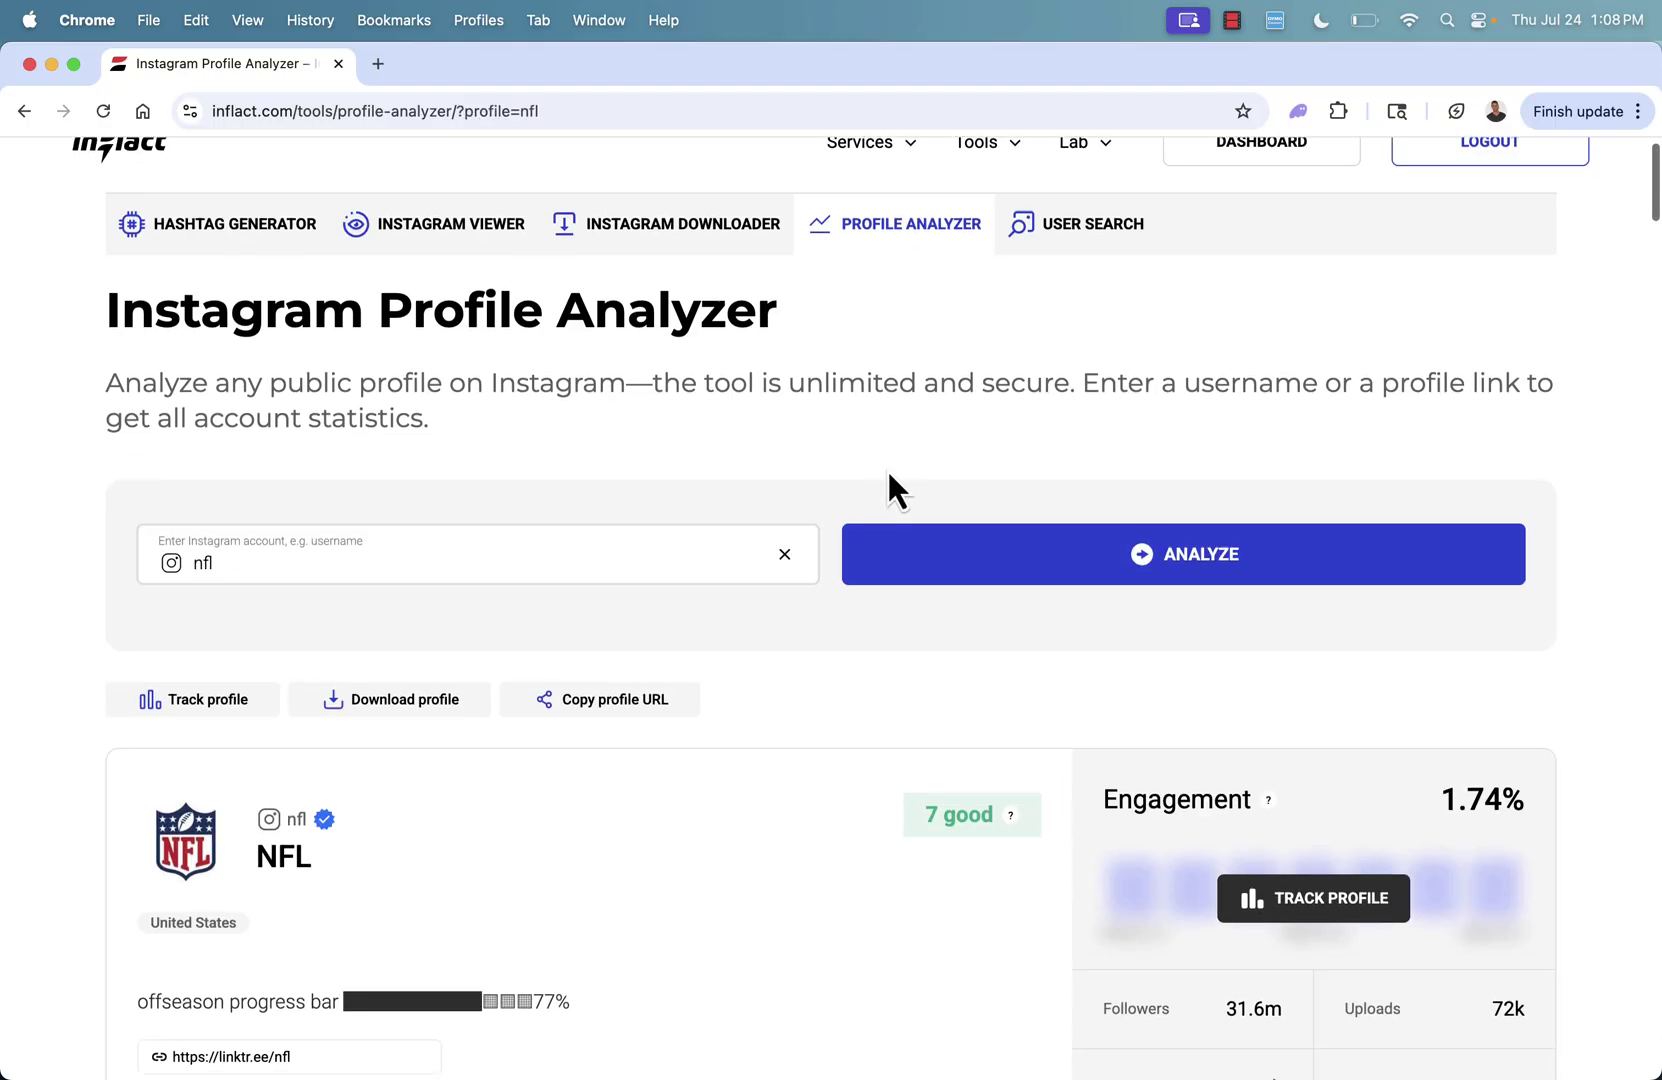
scroll(895, 485, down, 5)
scroll(893, 487, up, 1)
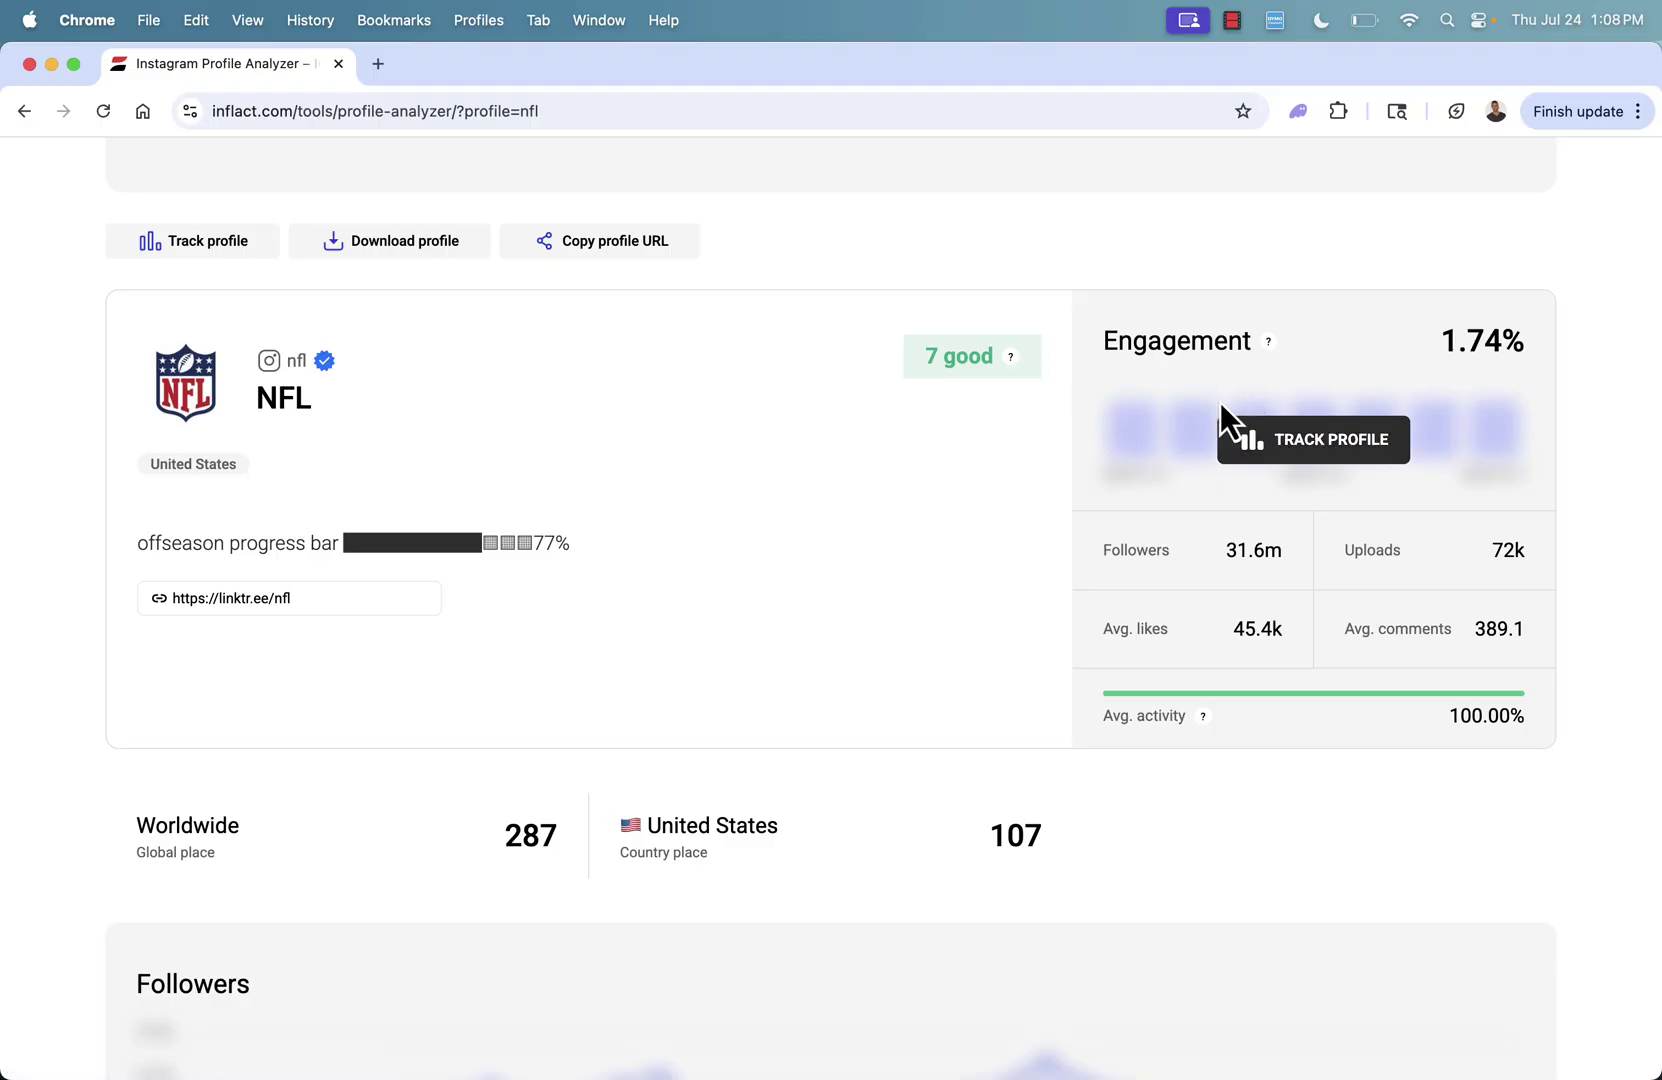
scroll(937, 514, down, 7)
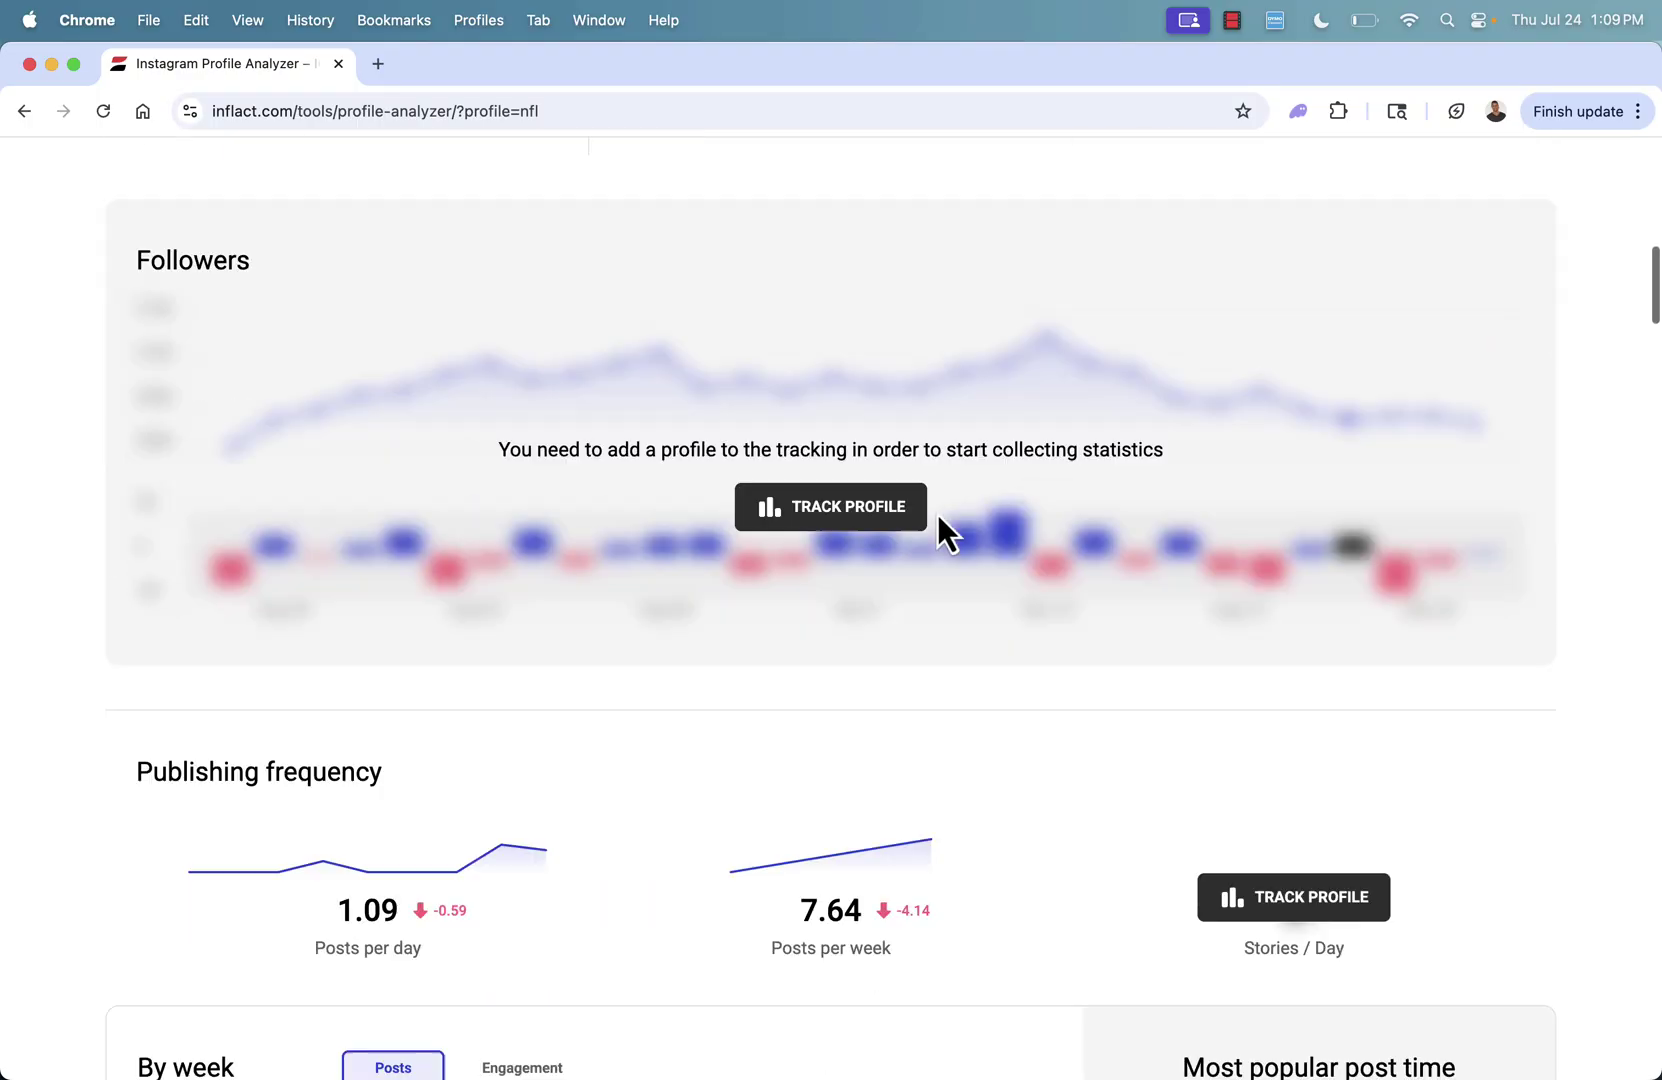
scroll(833, 523, down, 3)
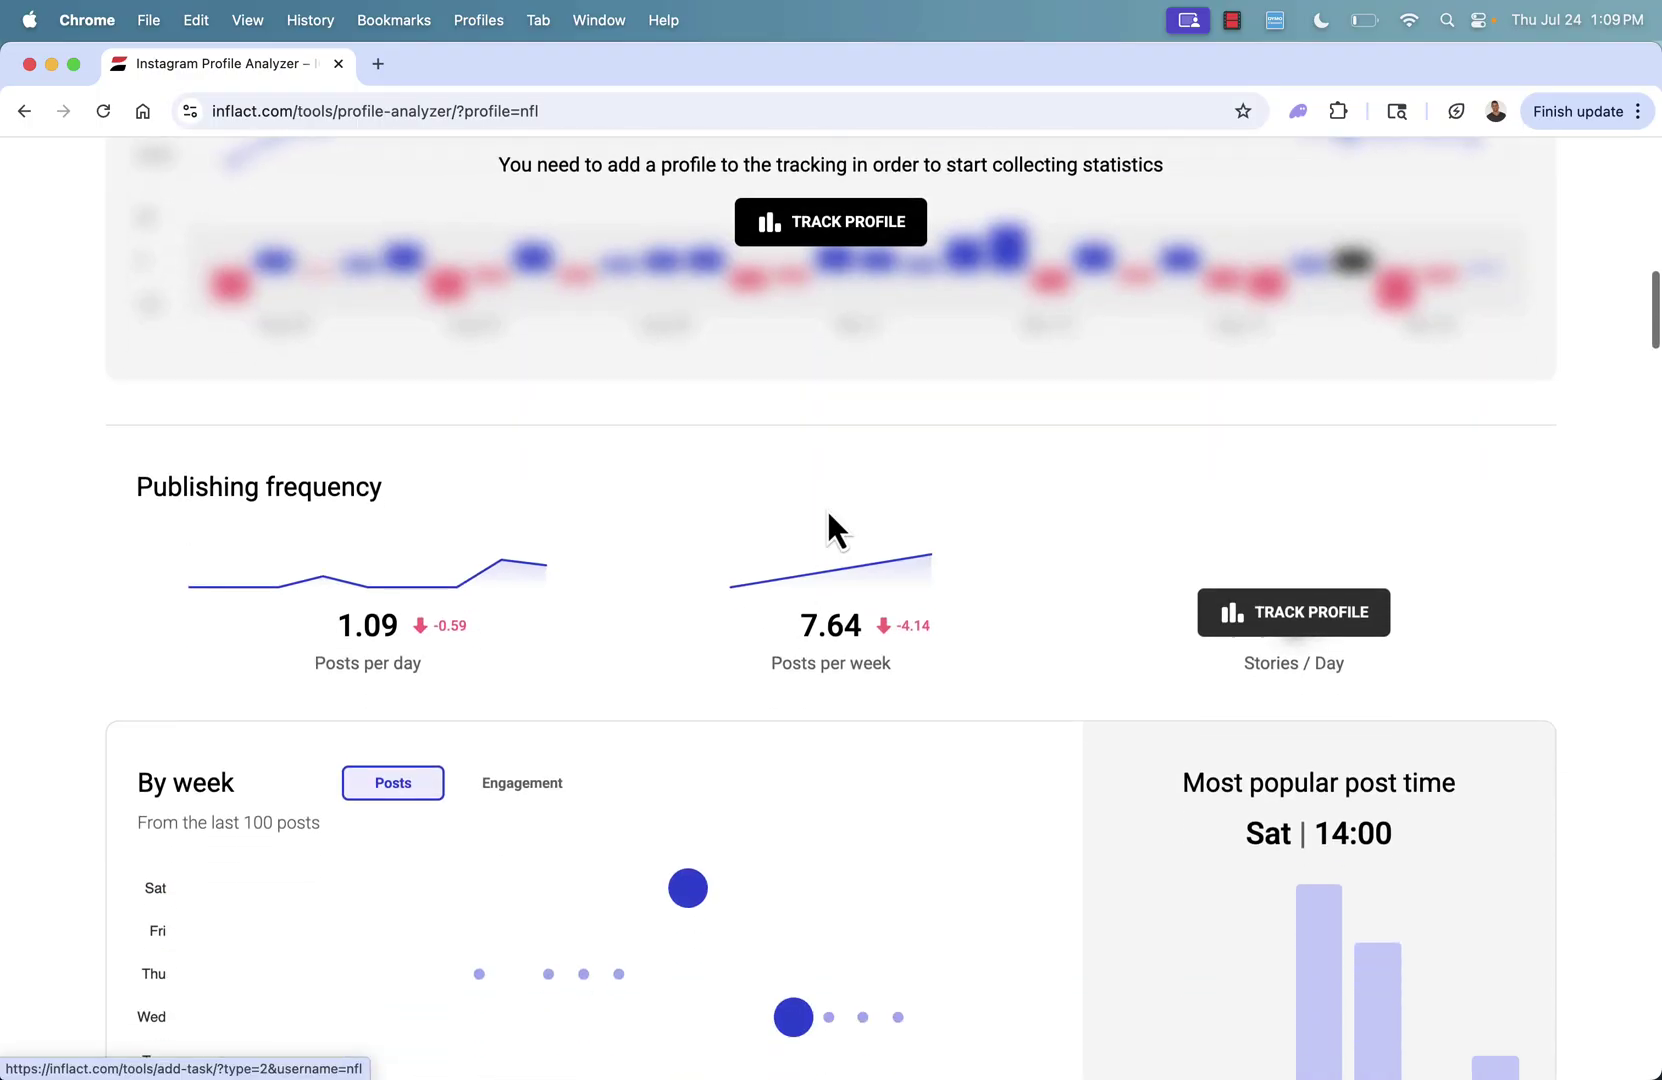
scroll(828, 505, down, 8)
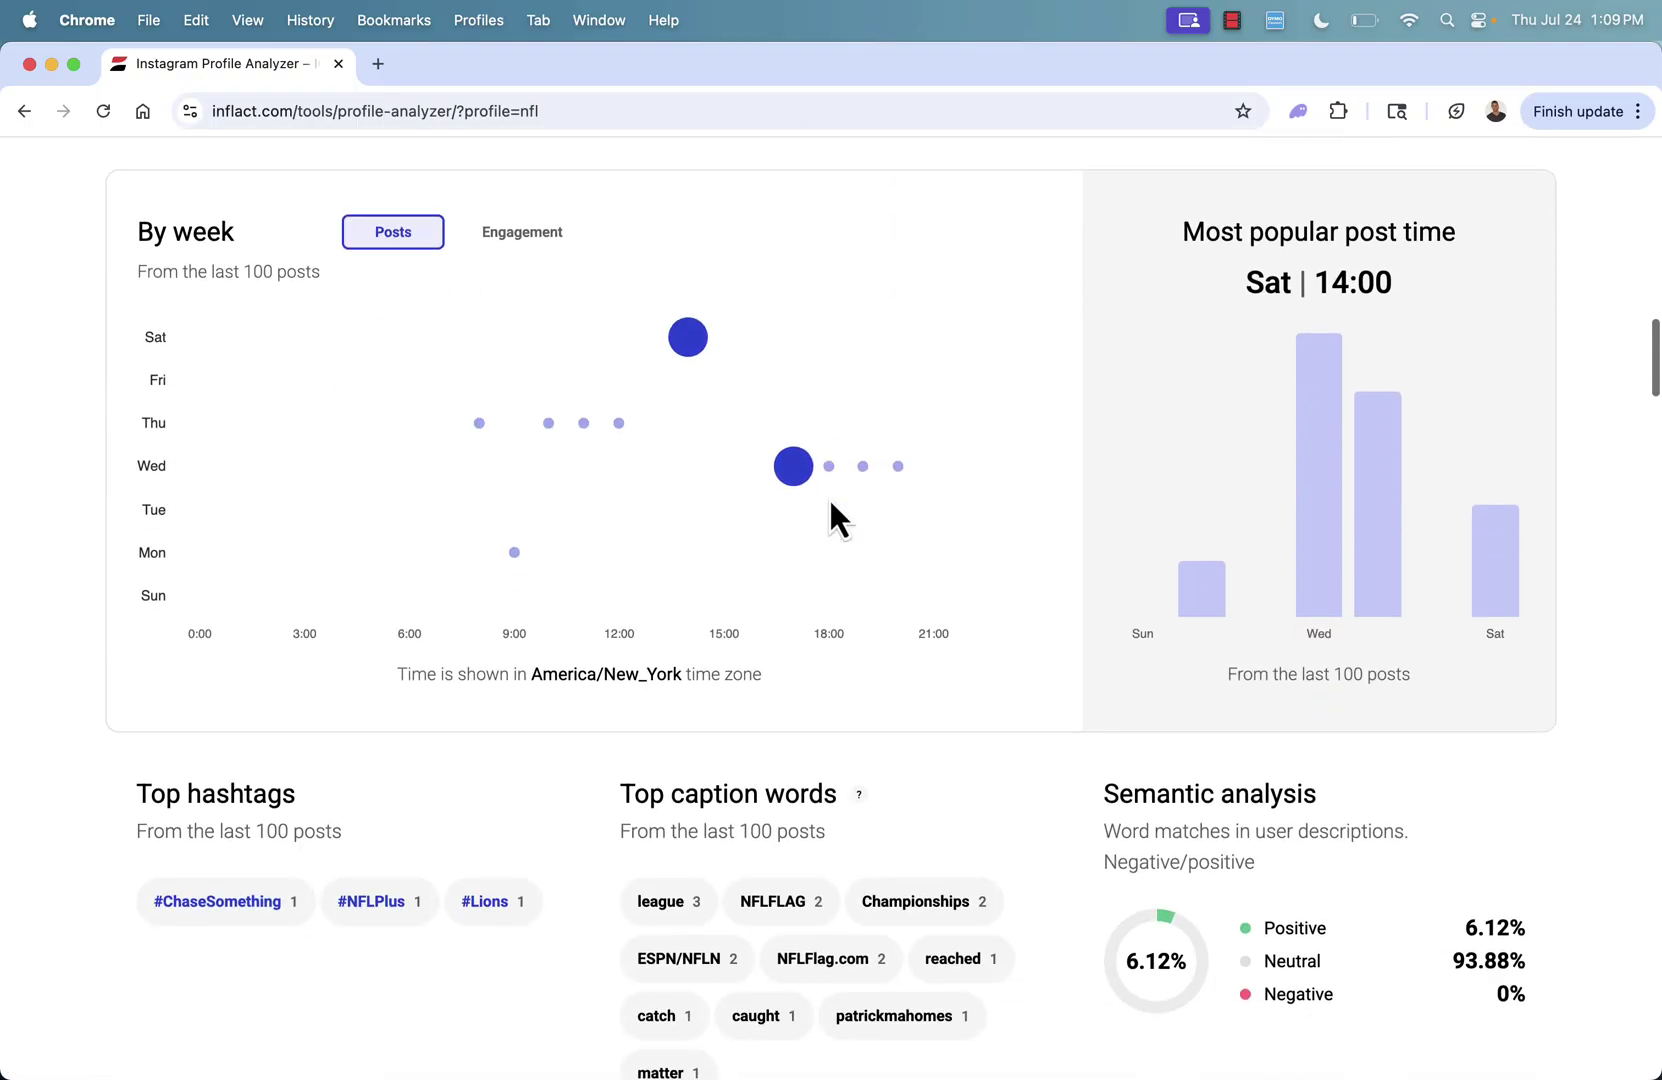
scroll(830, 500, down, 2)
scroll(835, 500, up, 1)
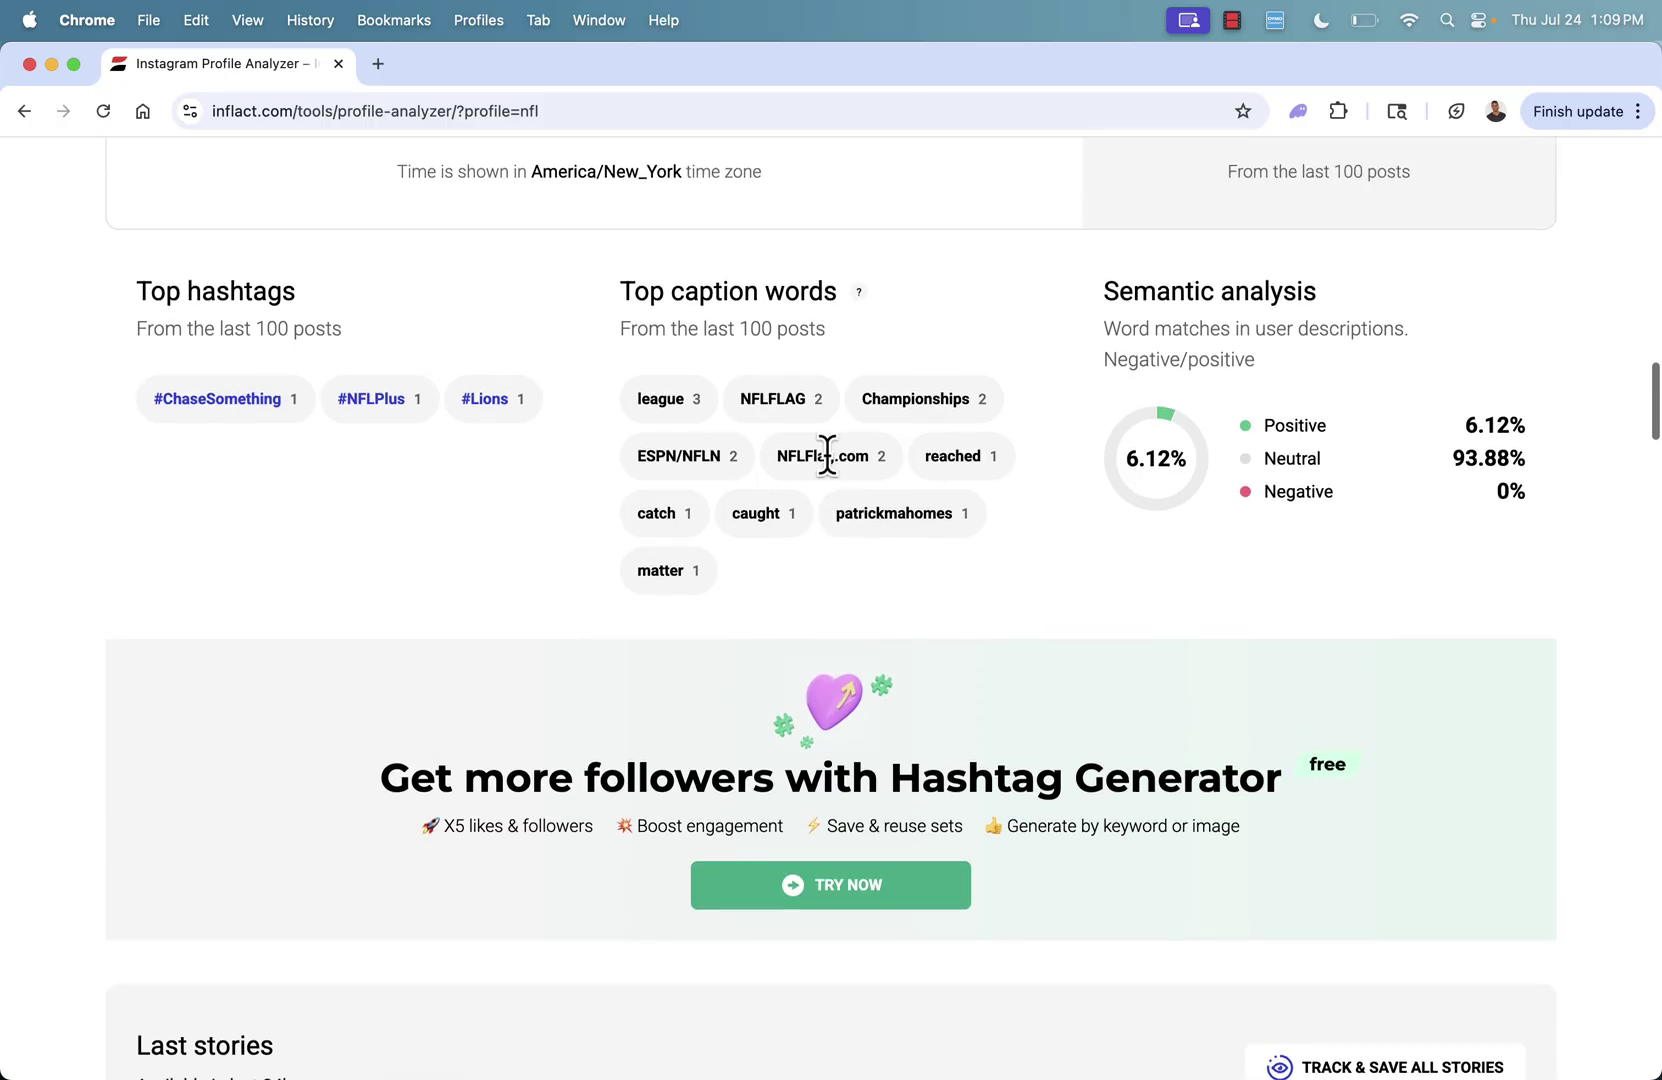
scroll(940, 536, down, 6)
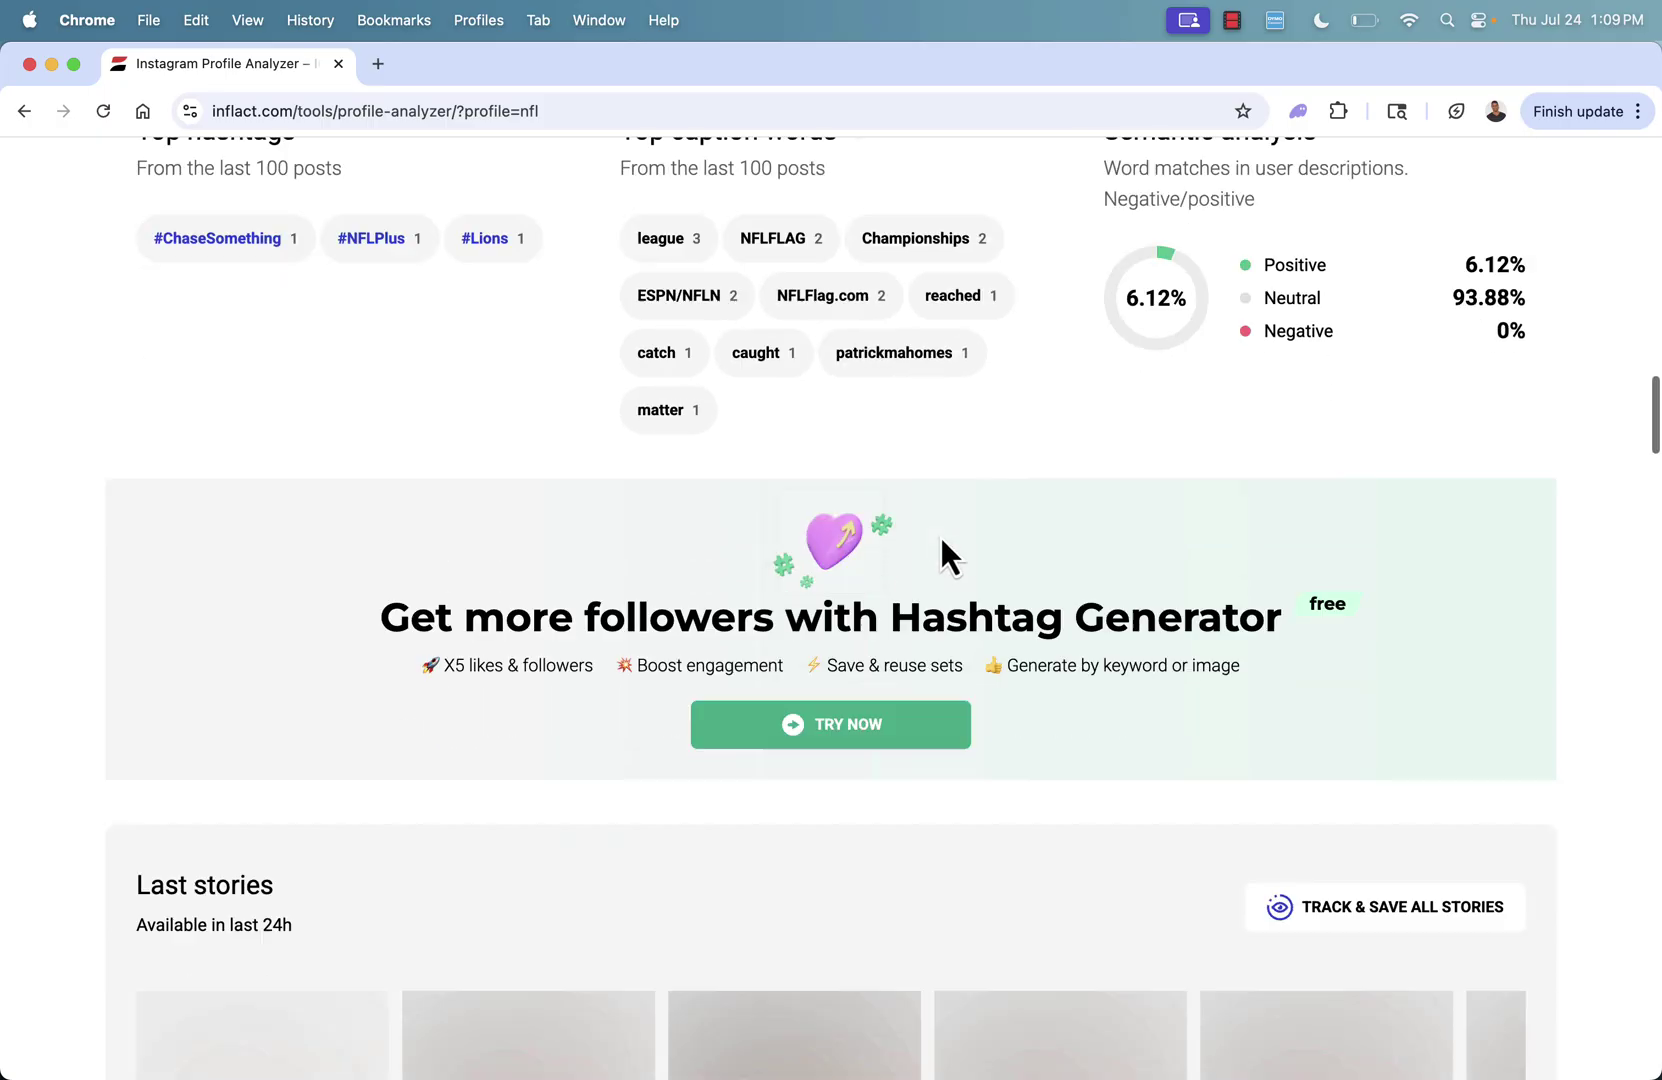
scroll(941, 538, down, 1)
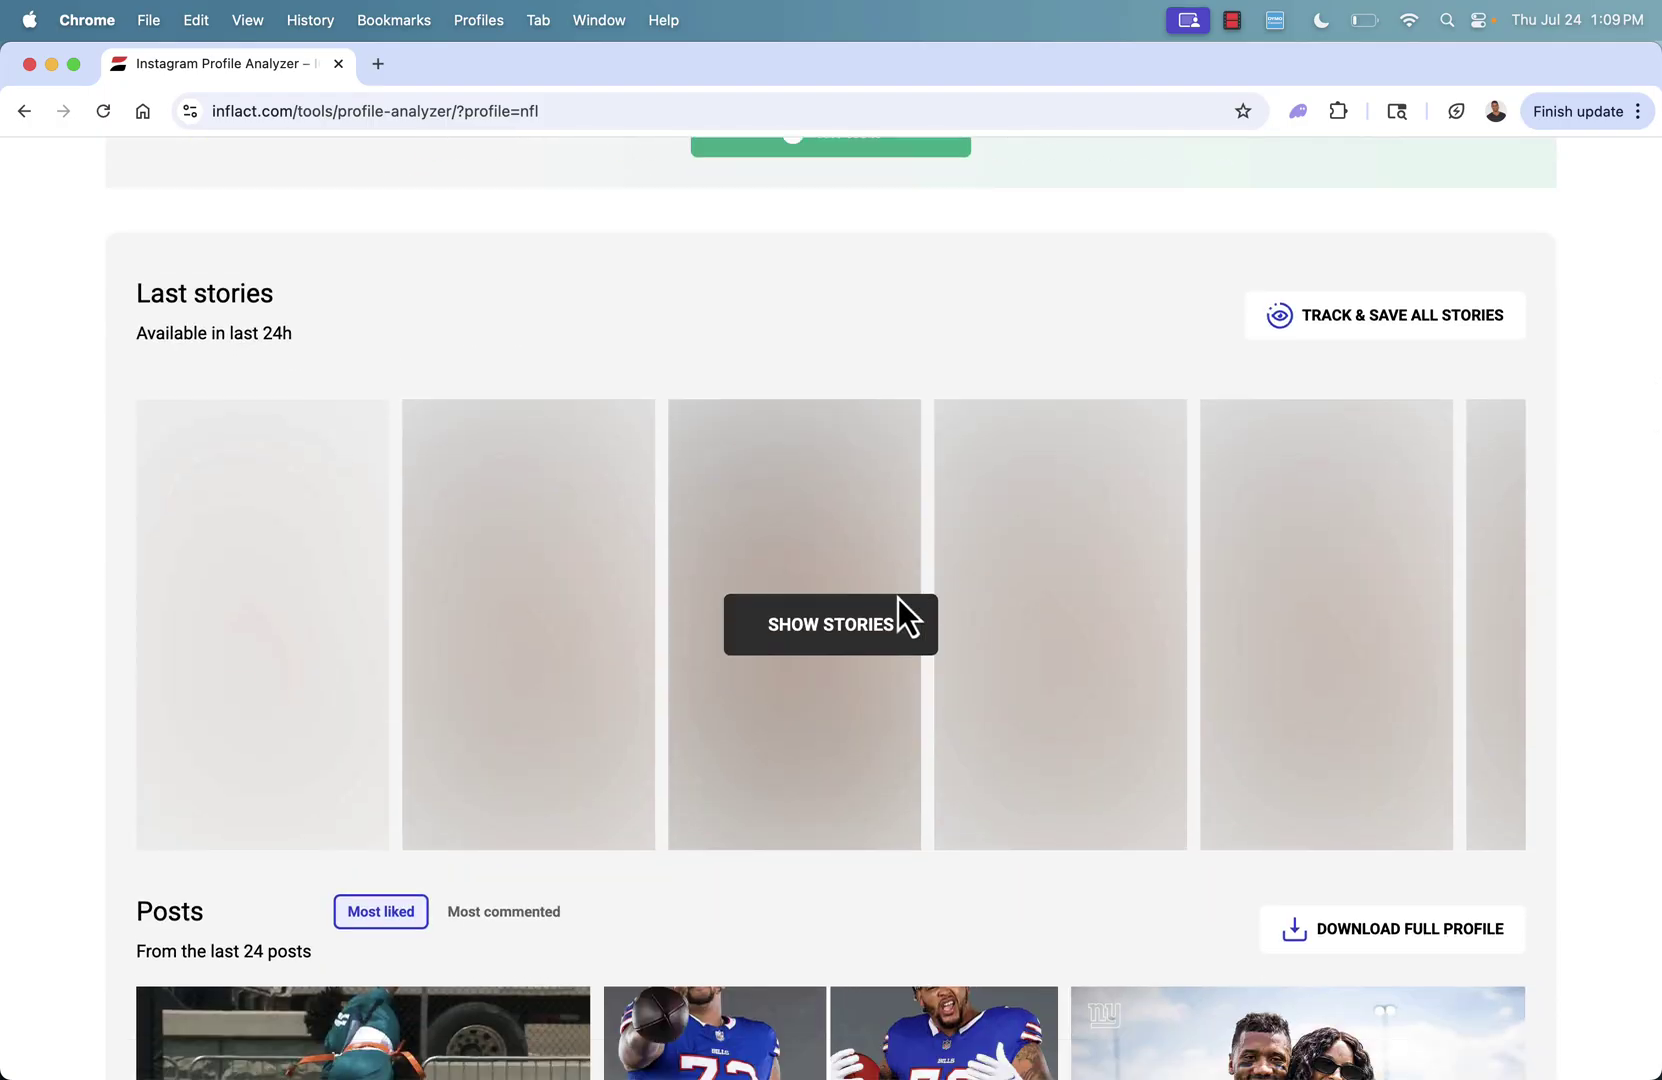
click(900, 630)
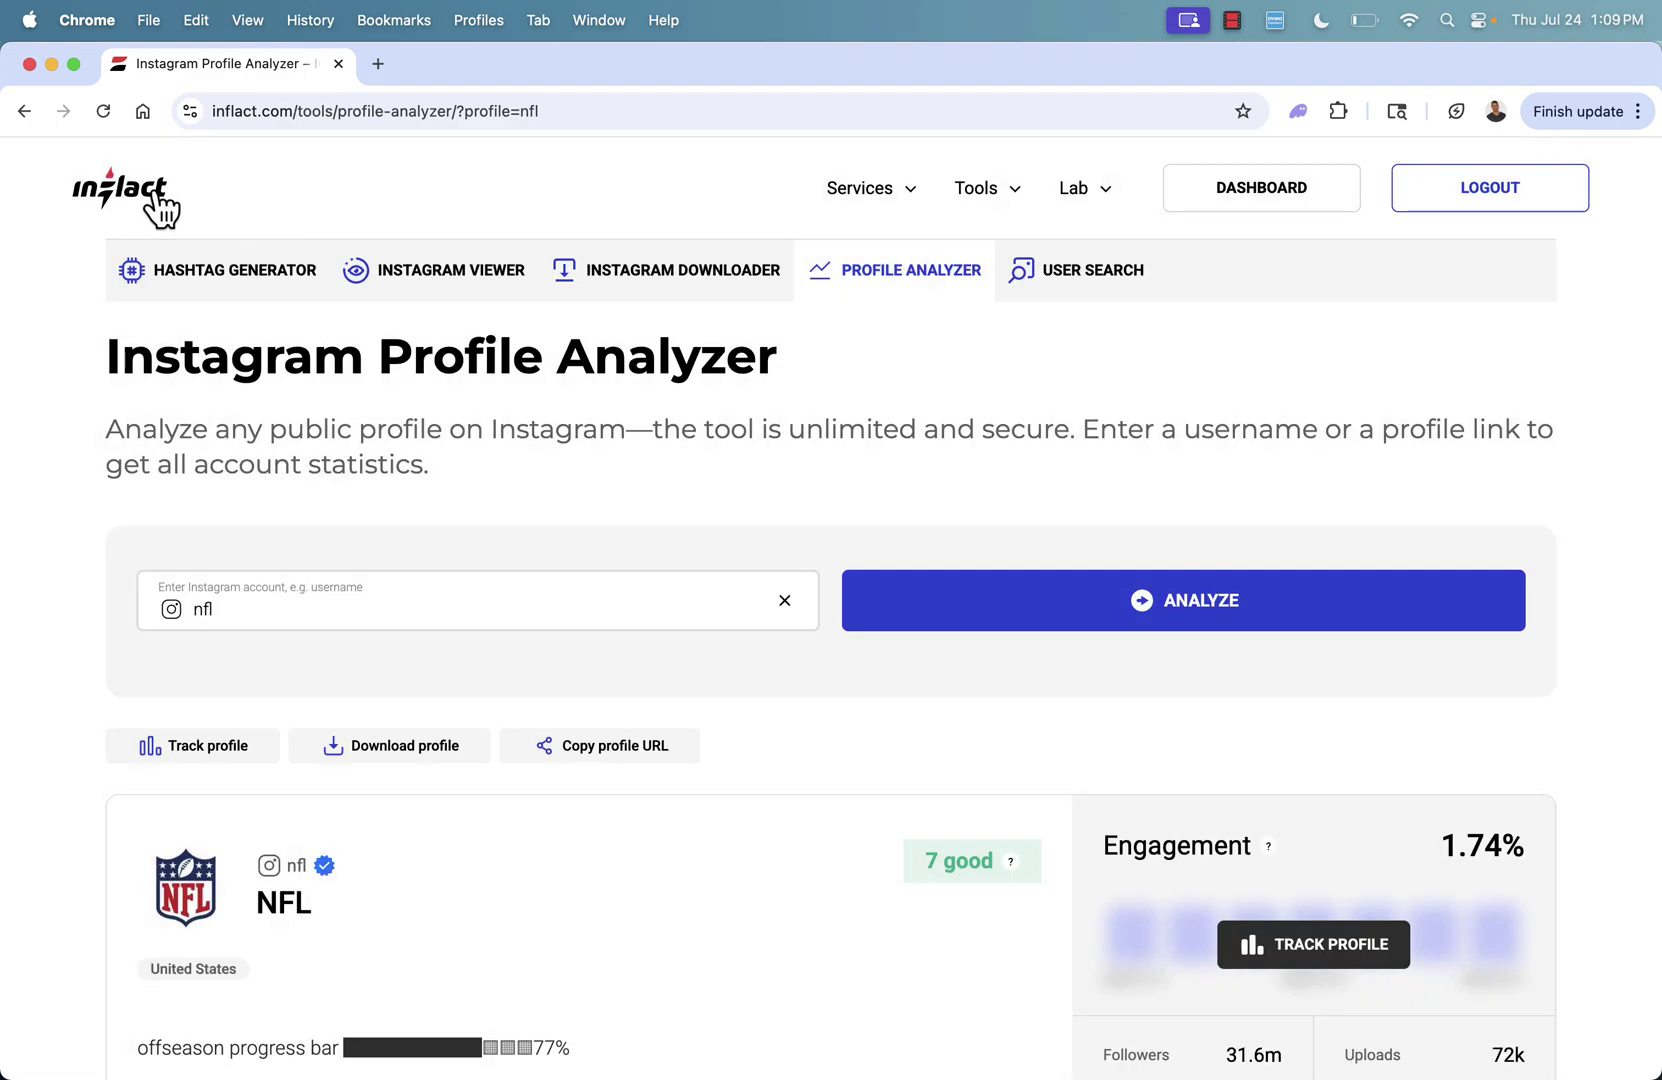
Return to the homepage, then open the dashboard's Viewer & Tracker profile tracker.
click(160, 208)
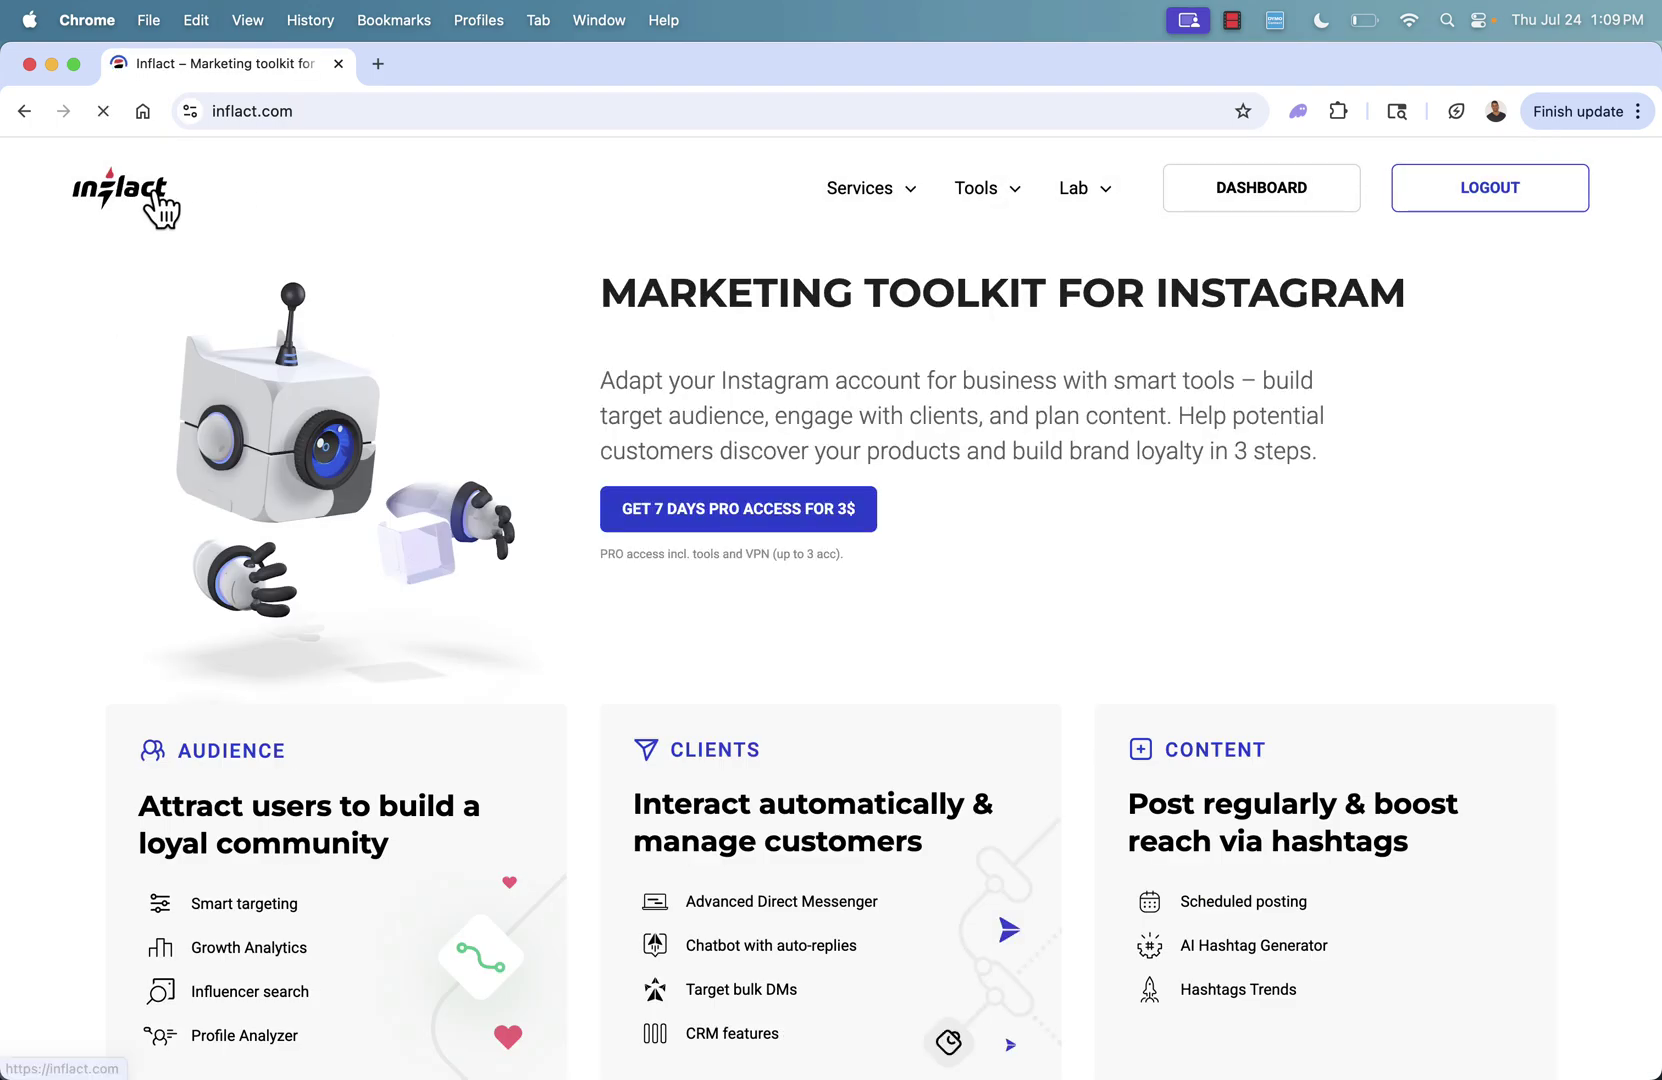
mouse_move(976, 208)
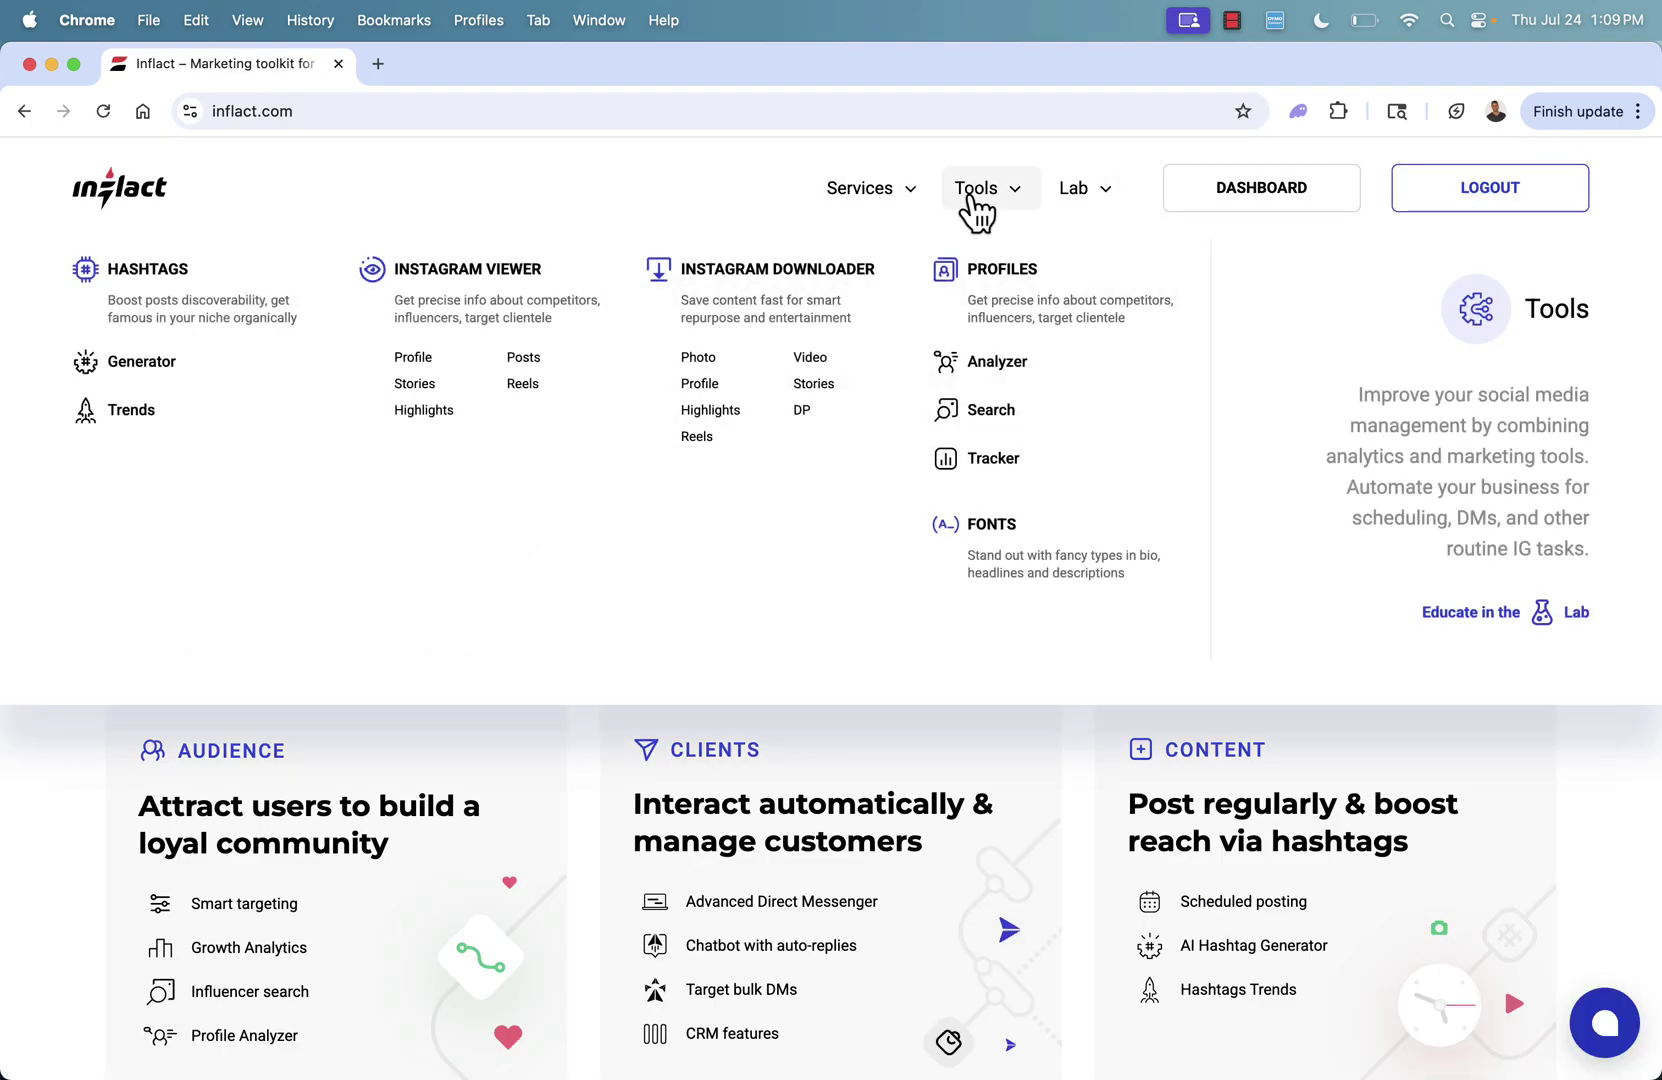
click(1310, 200)
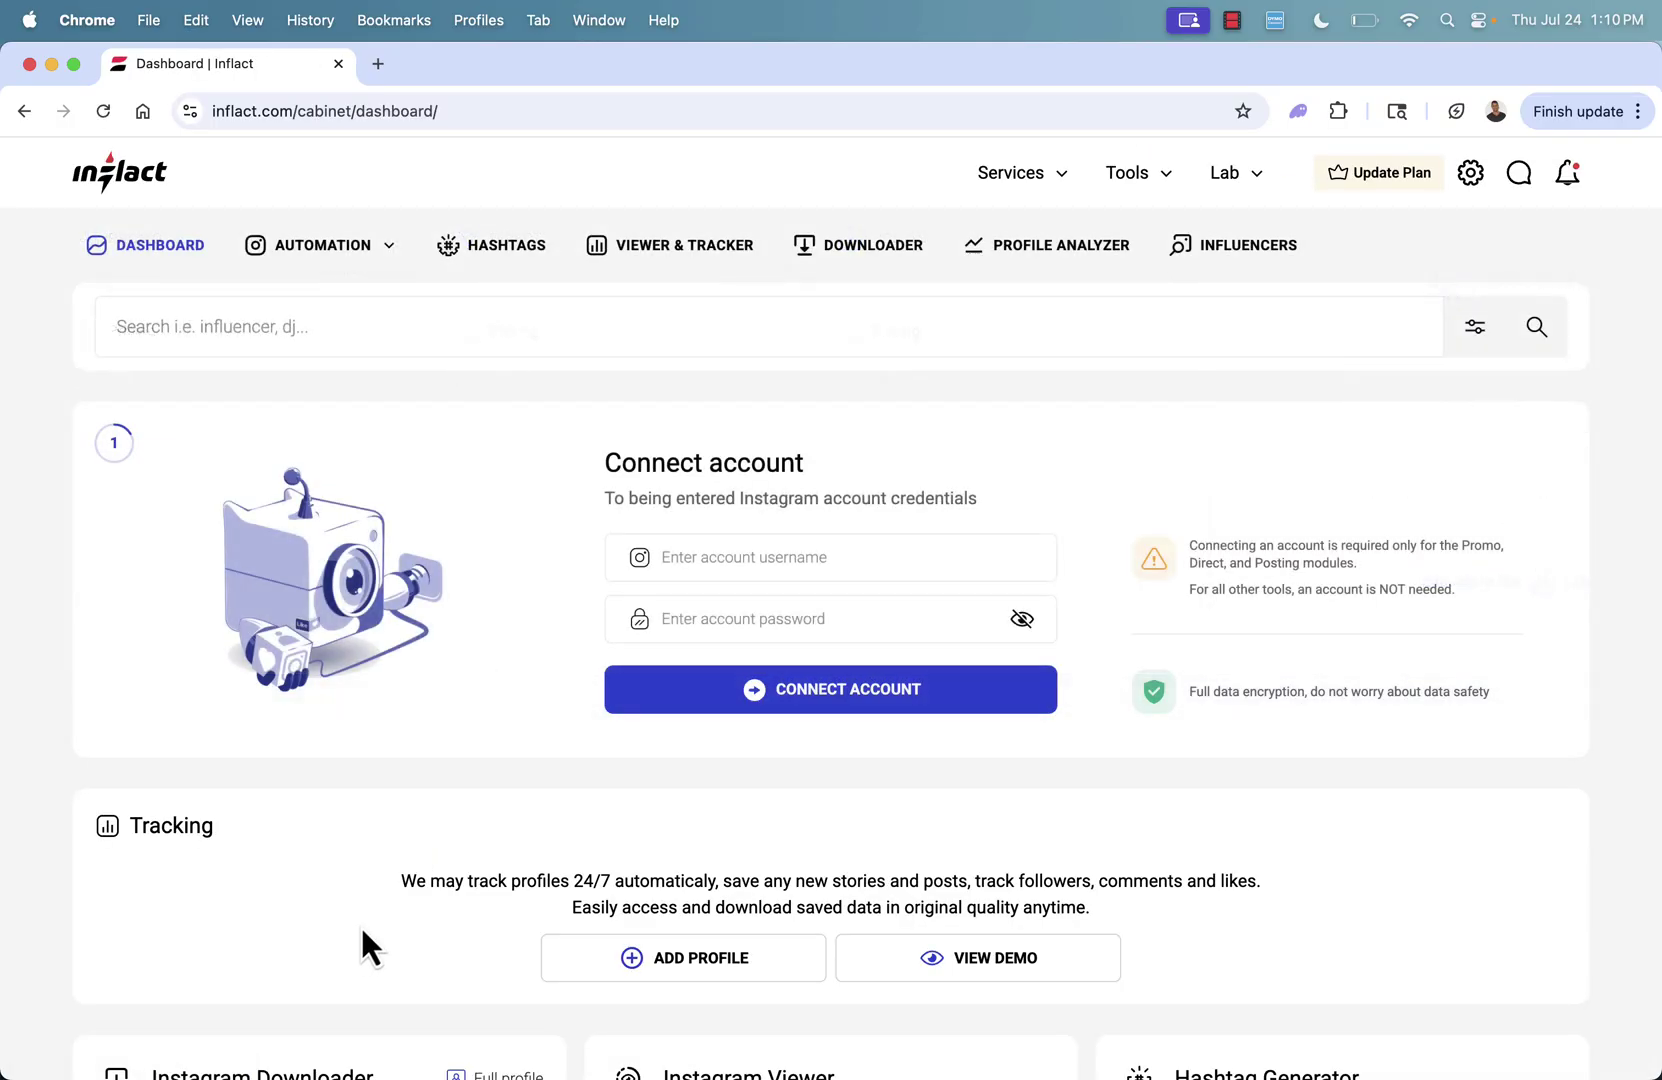
click(630, 270)
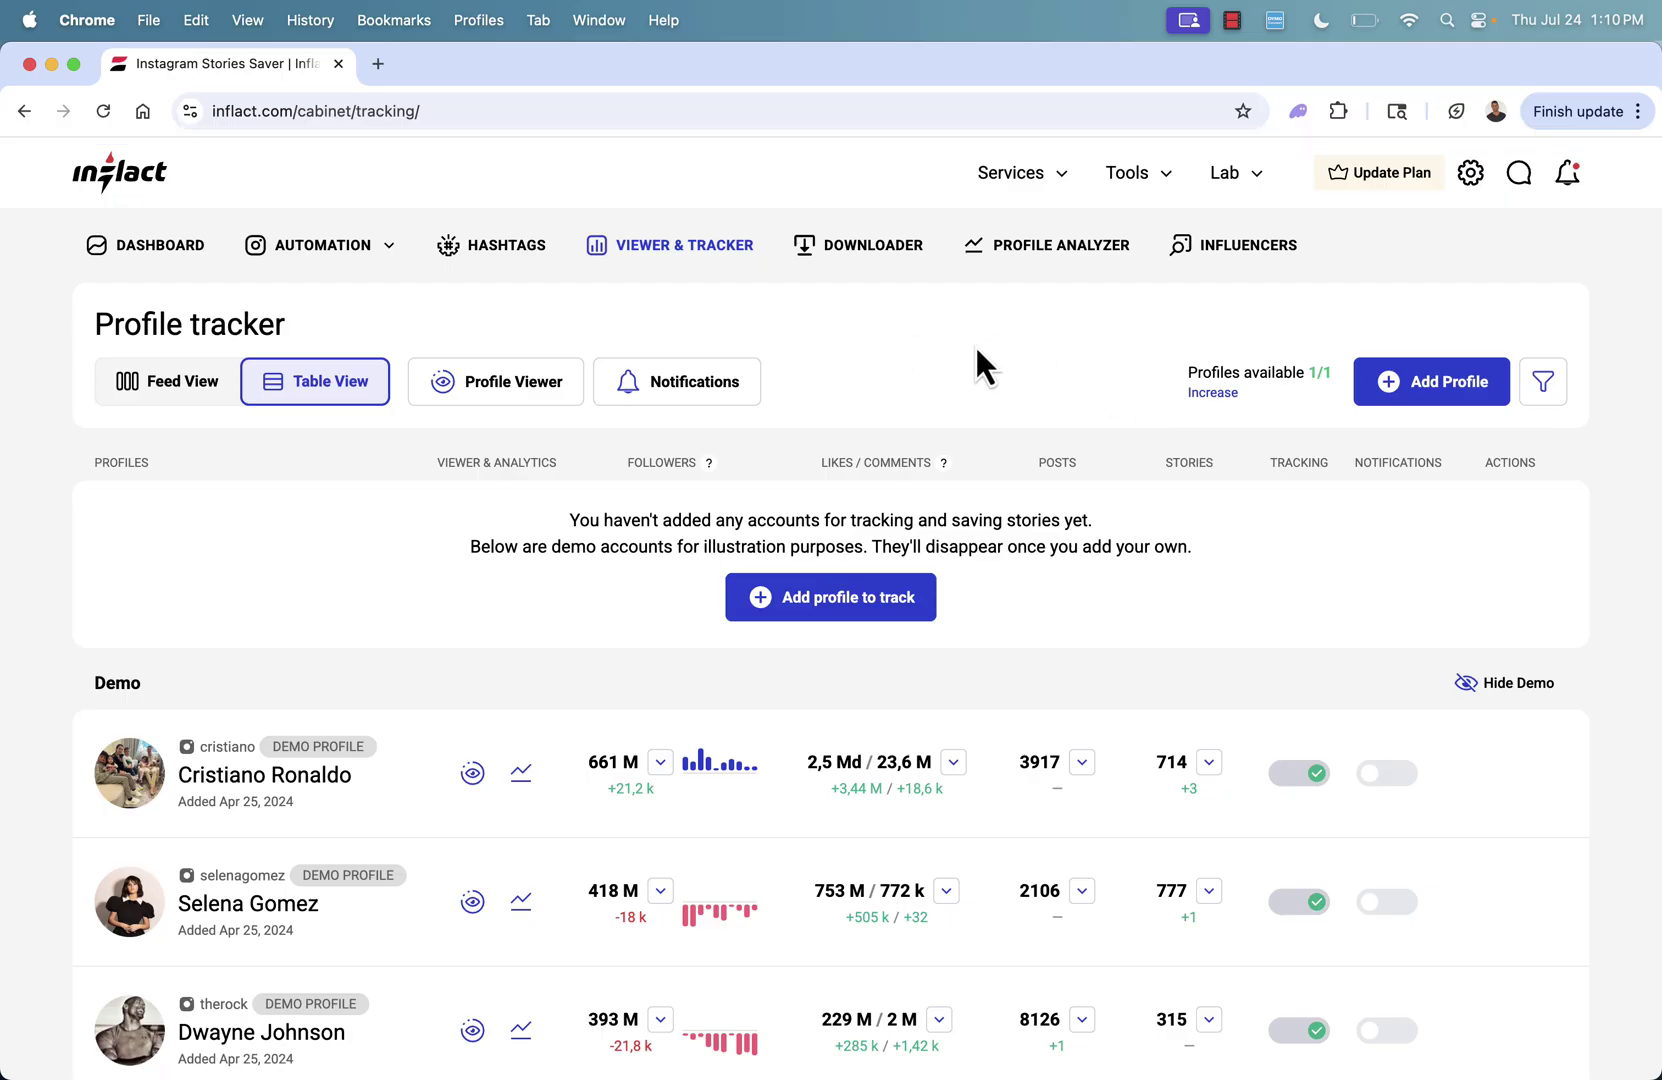
Expand Cristiano Ronaldo's Followers chart for Jun 24 – Jul 24, 2025.
scroll(734, 520, down, 1)
click(803, 543)
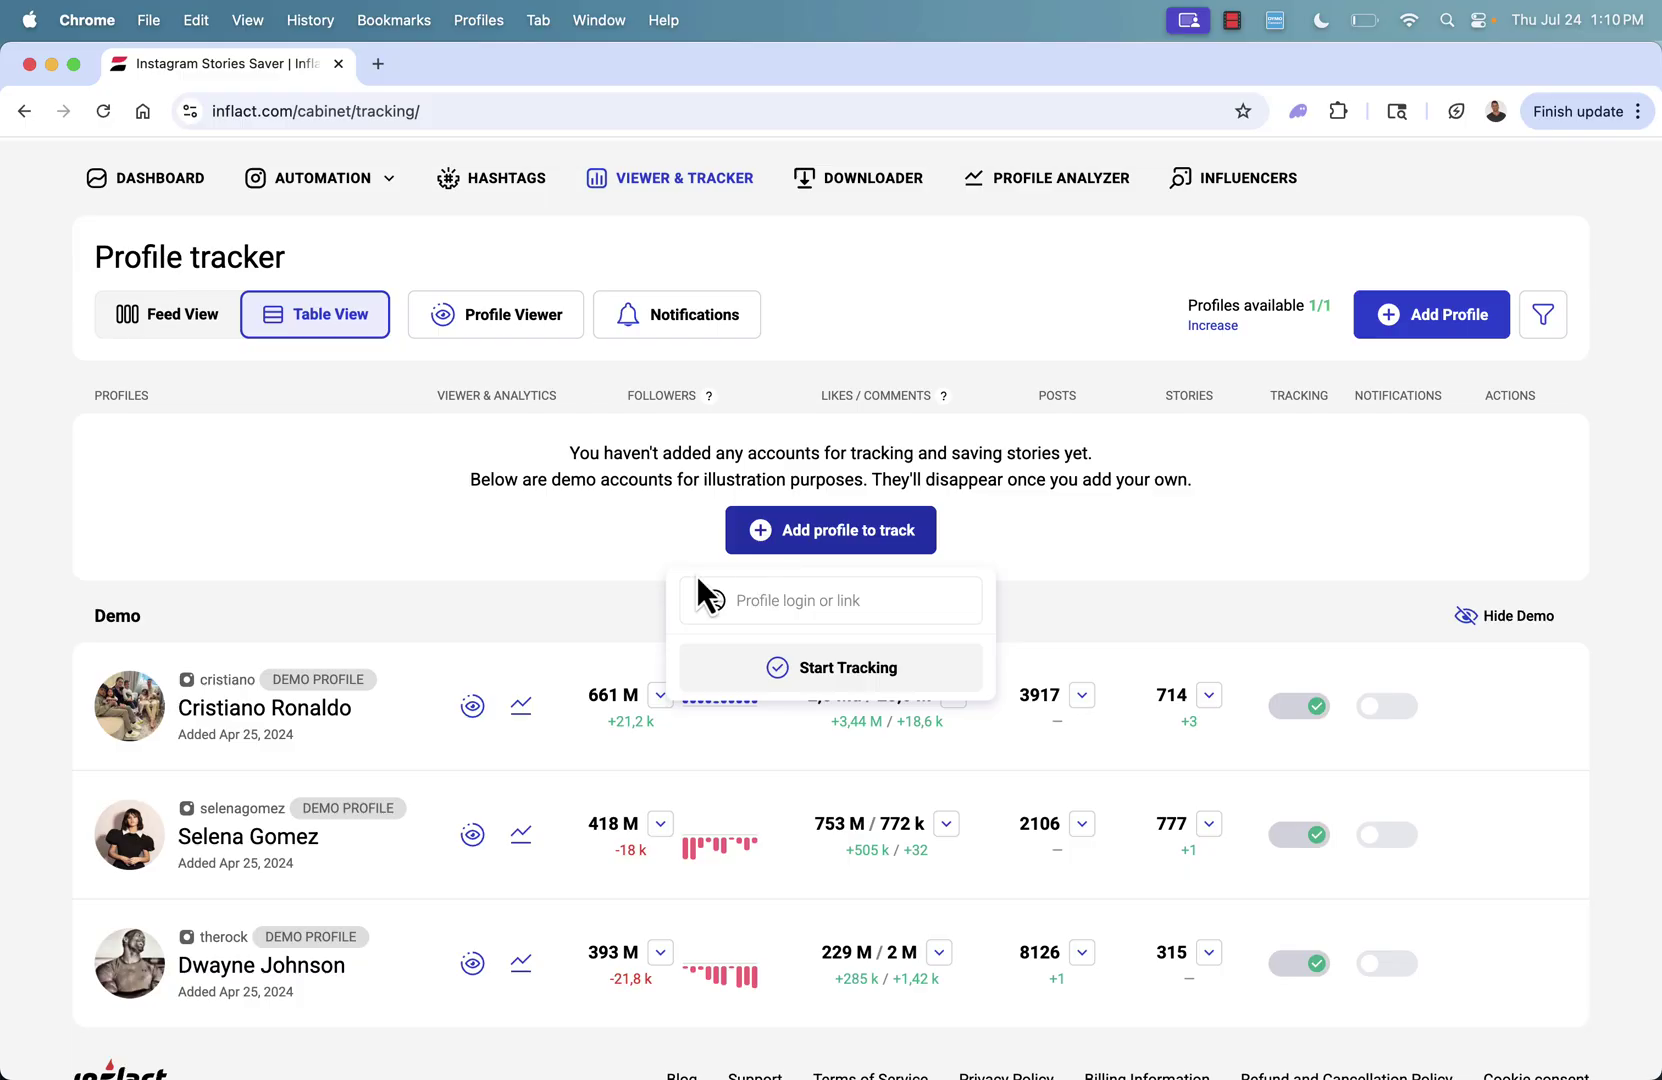
click(627, 536)
scroll(634, 578, down, 2)
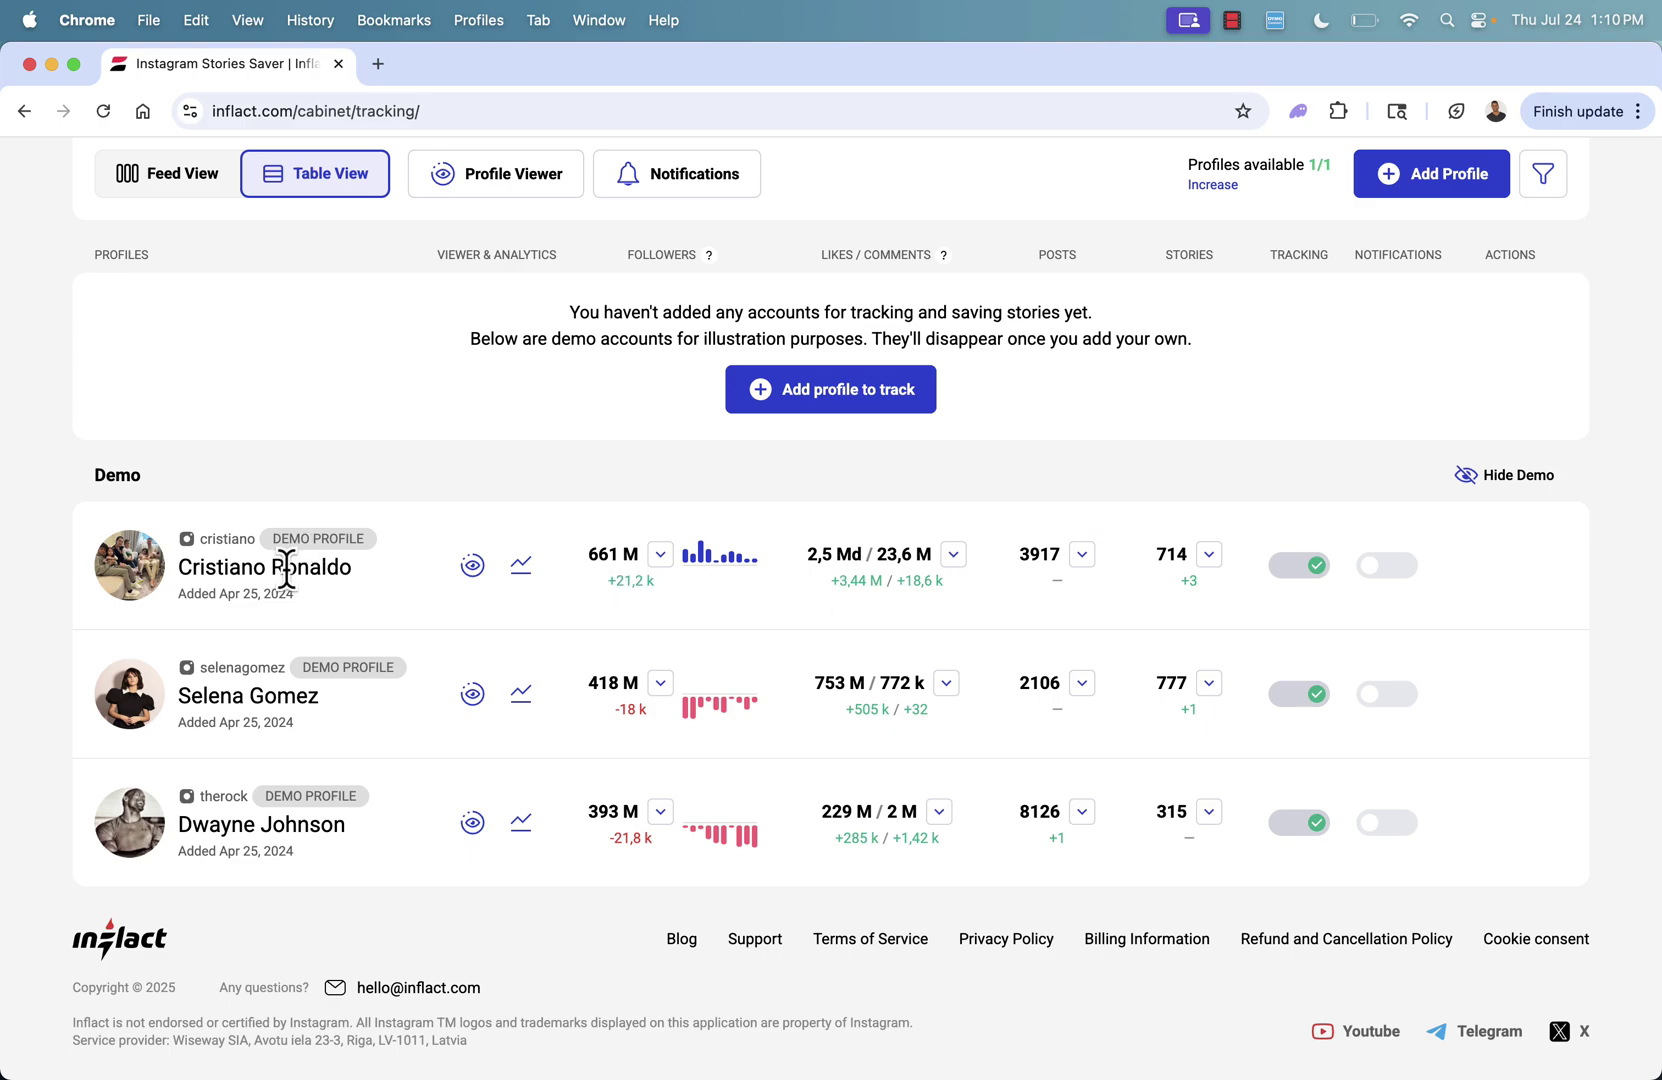
click(662, 557)
scroll(644, 738, down, 2)
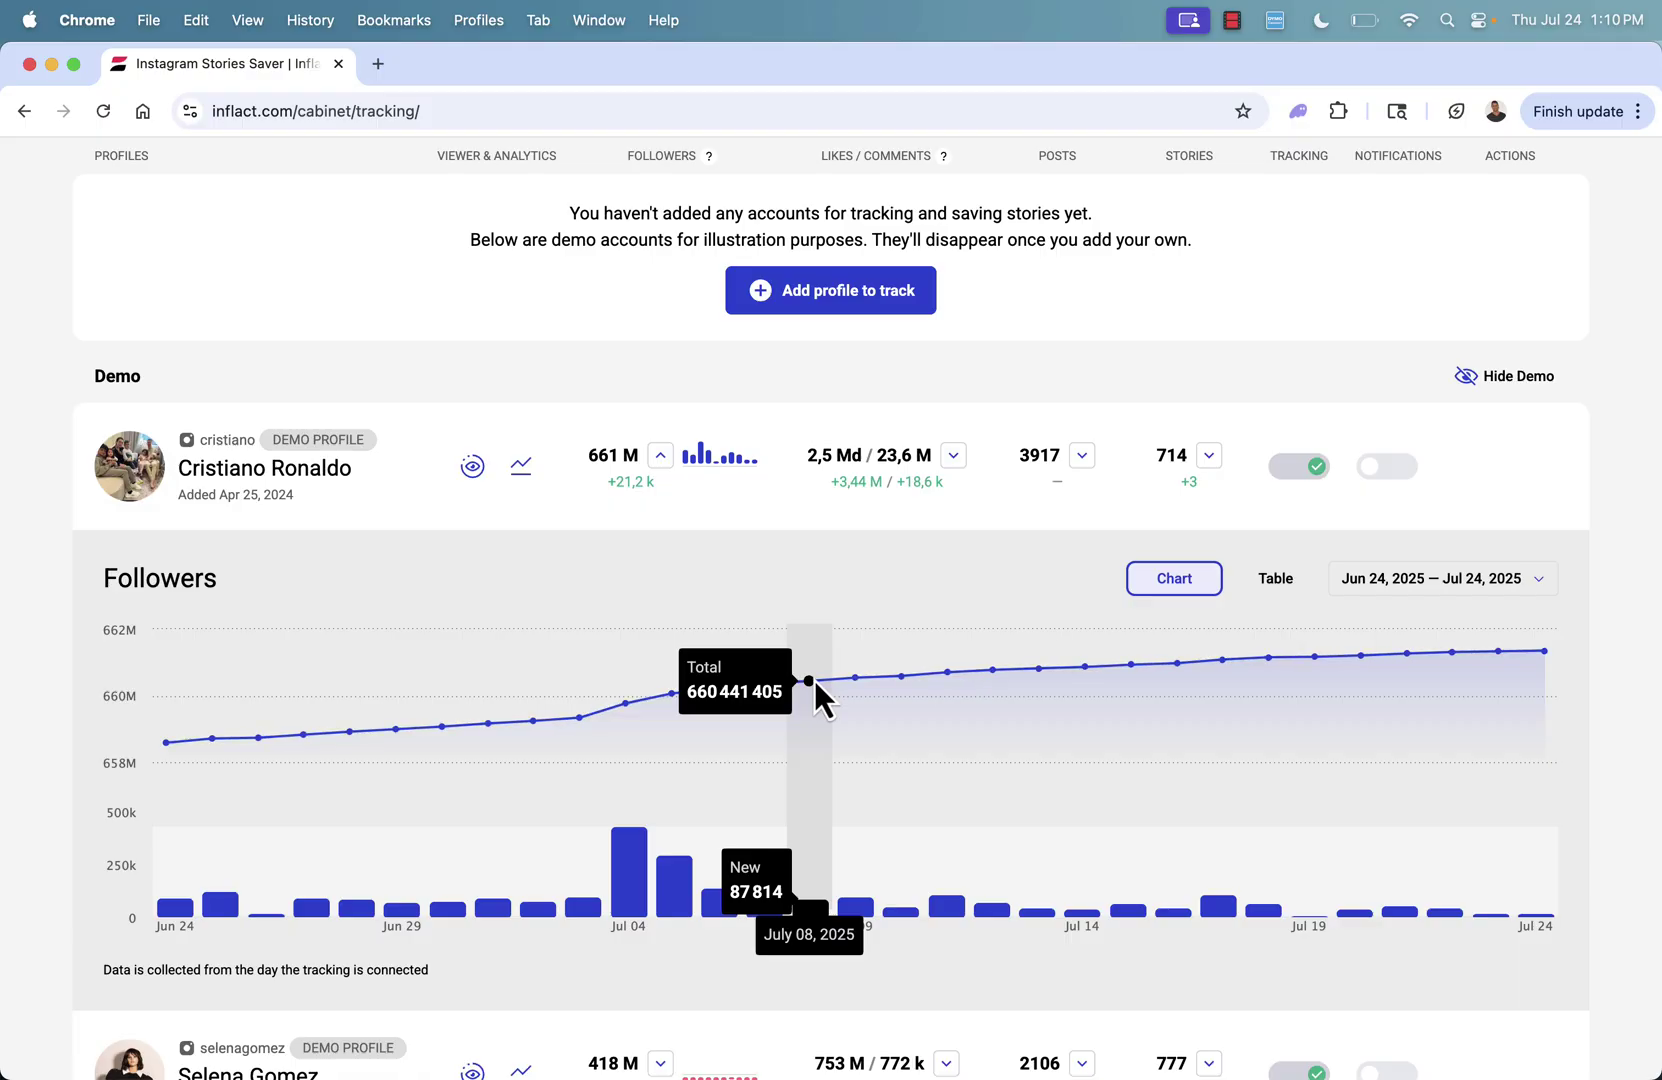
Show Cristiano Ronaldo's likes/comments chart, 3917-post calendar, then the 714-story July calendar.
click(953, 457)
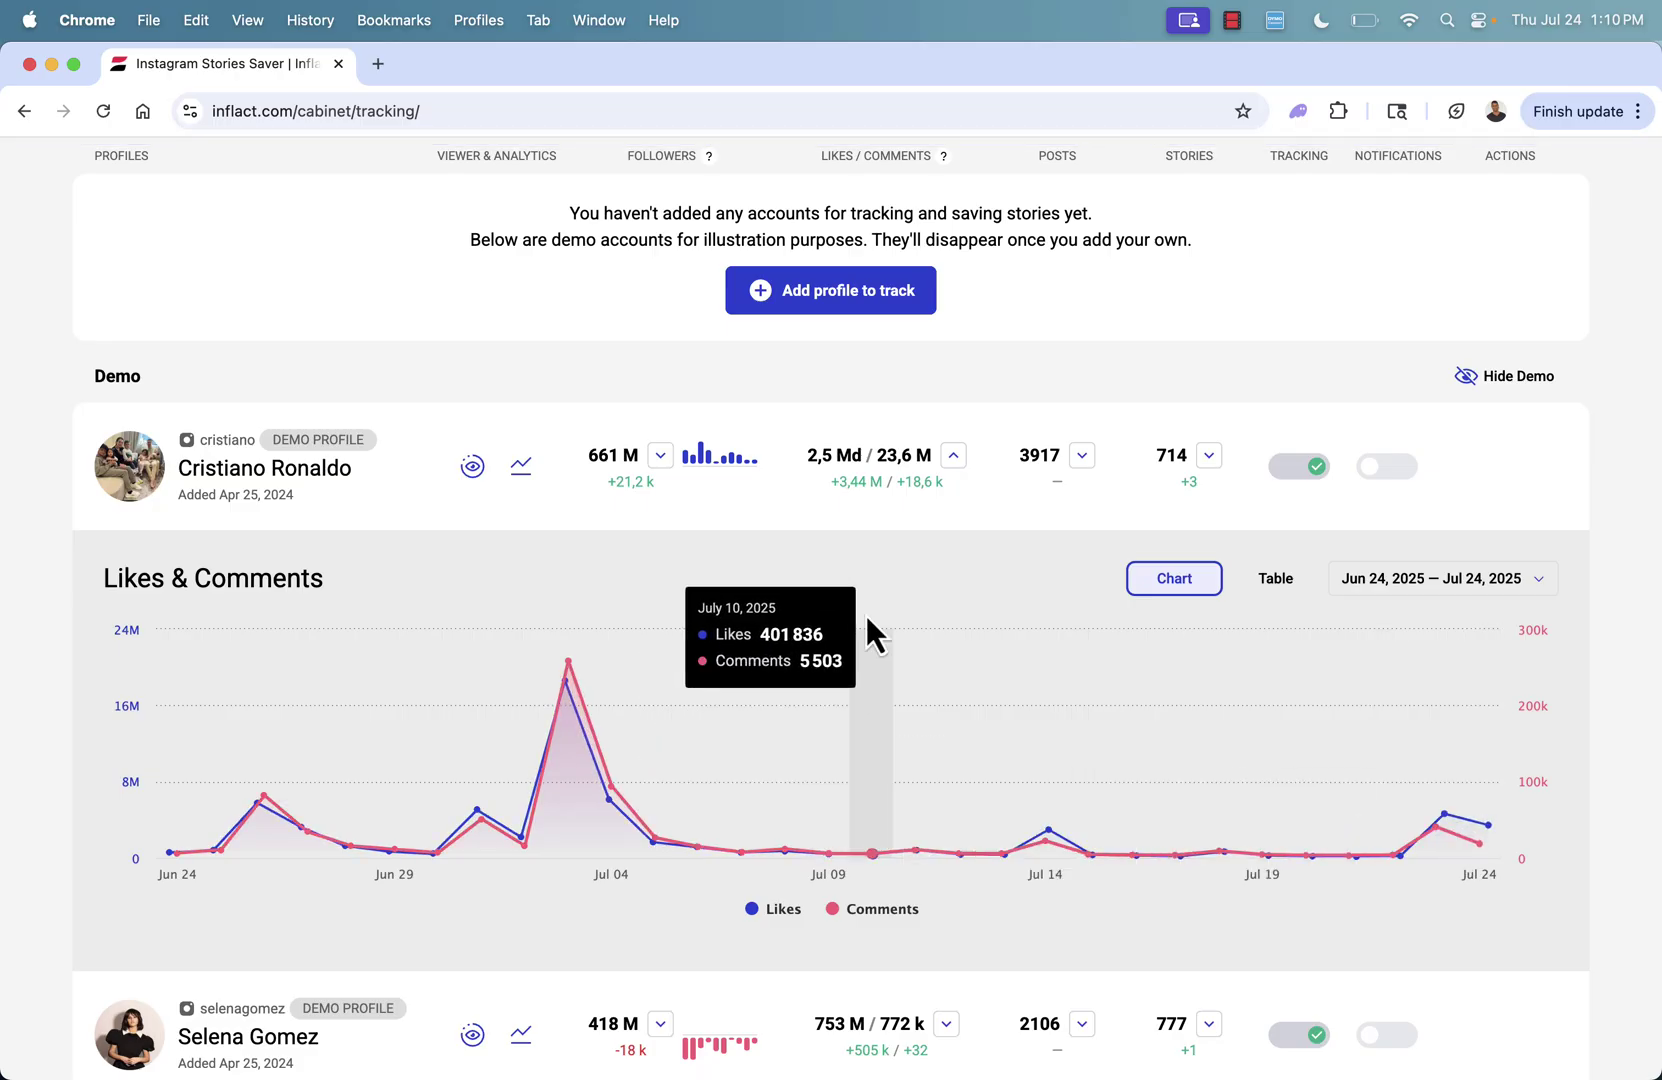
click(1092, 453)
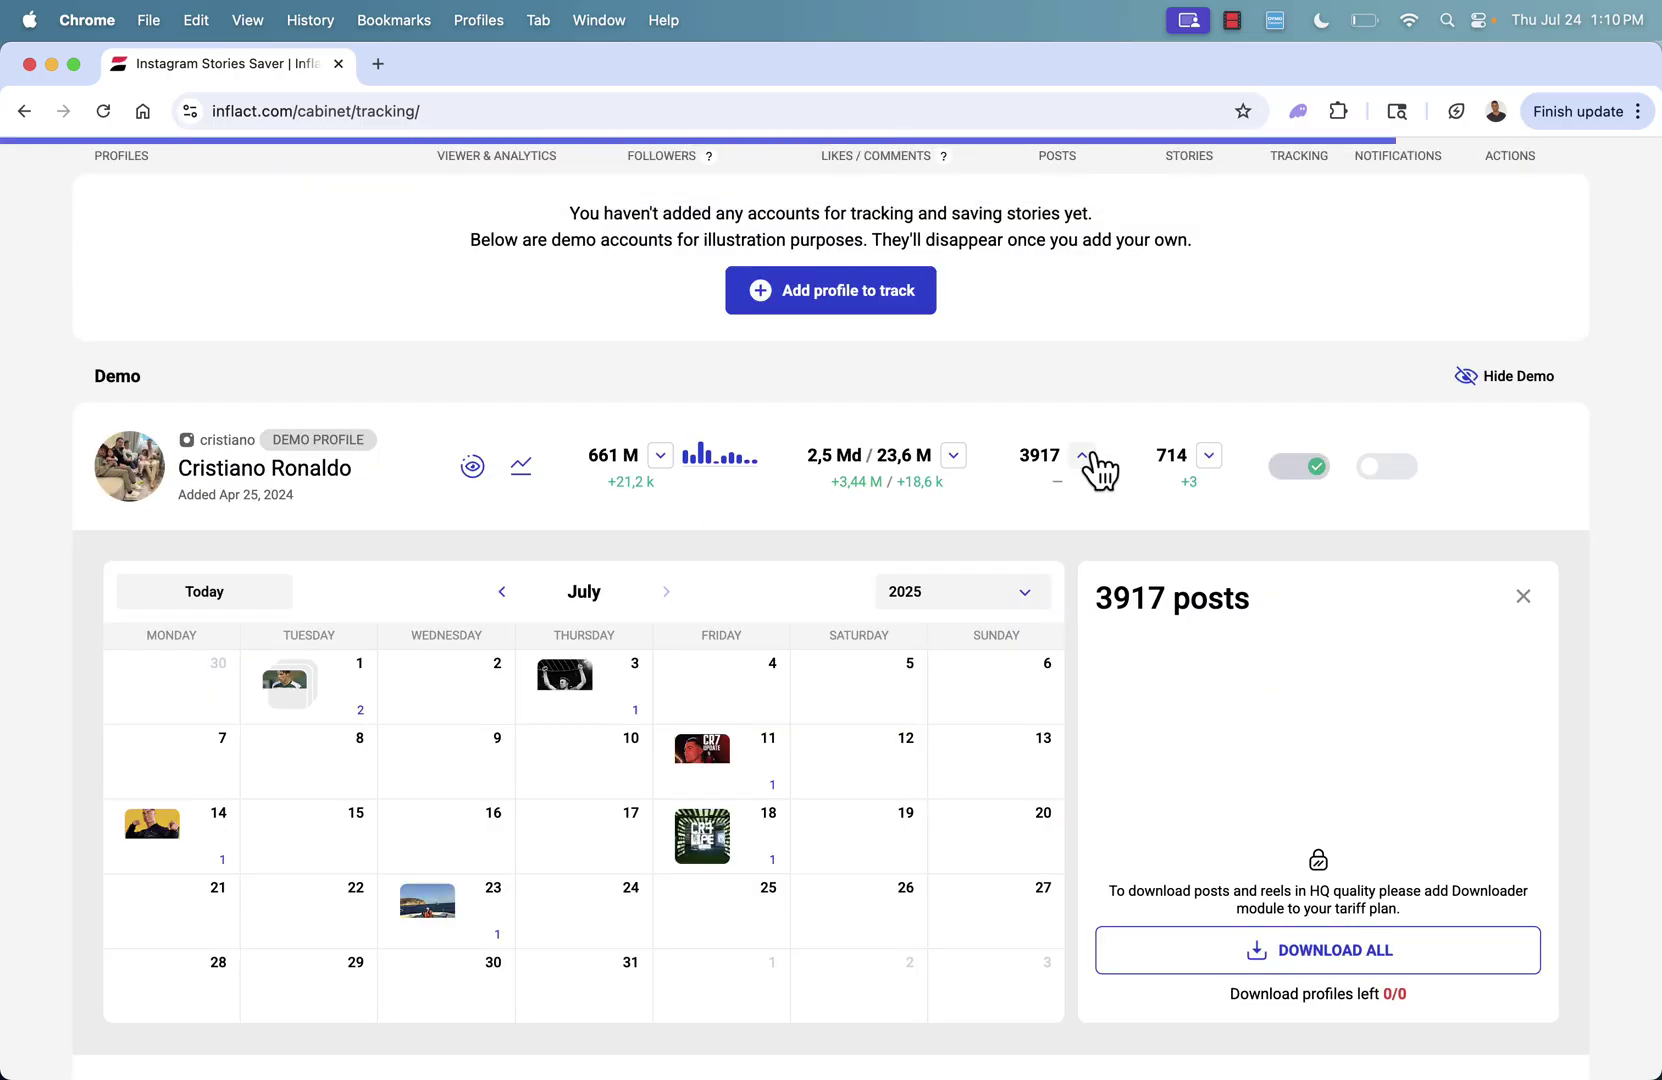
scroll(1063, 469, down, 1)
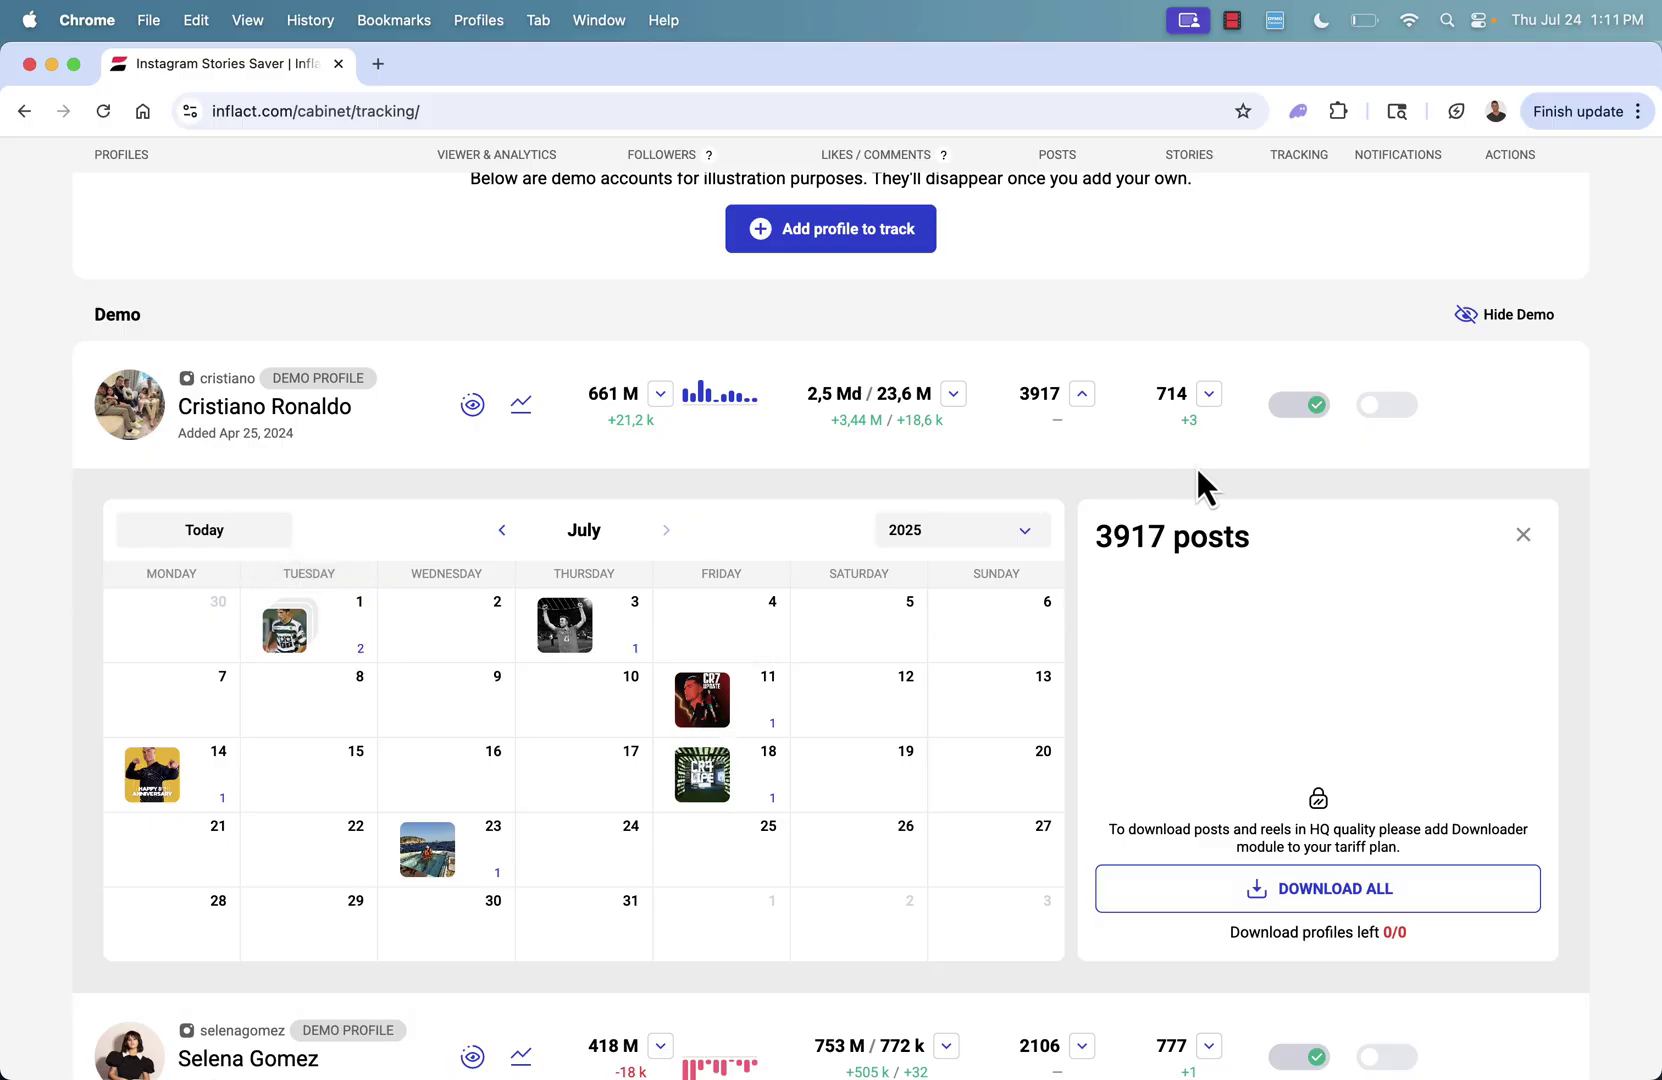
click(1208, 396)
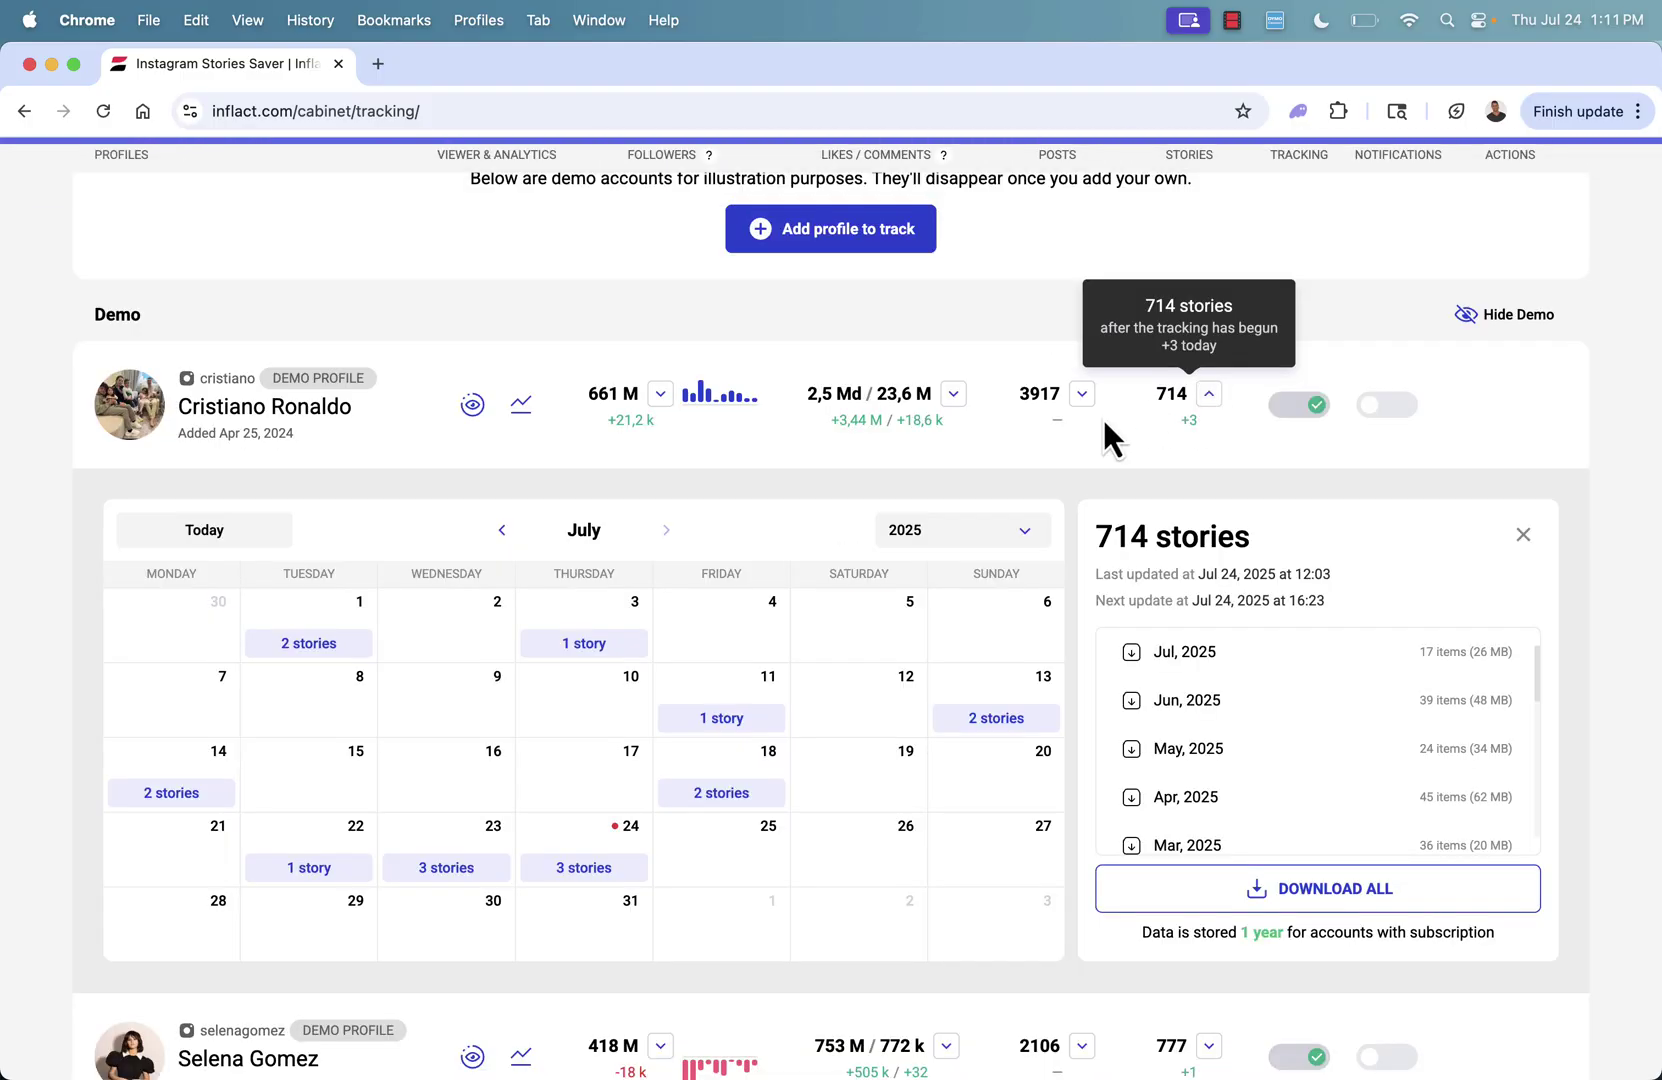
Preview Cristiano Ronaldo's July 3 story full screen, close it and reload the tracker.
click(568, 643)
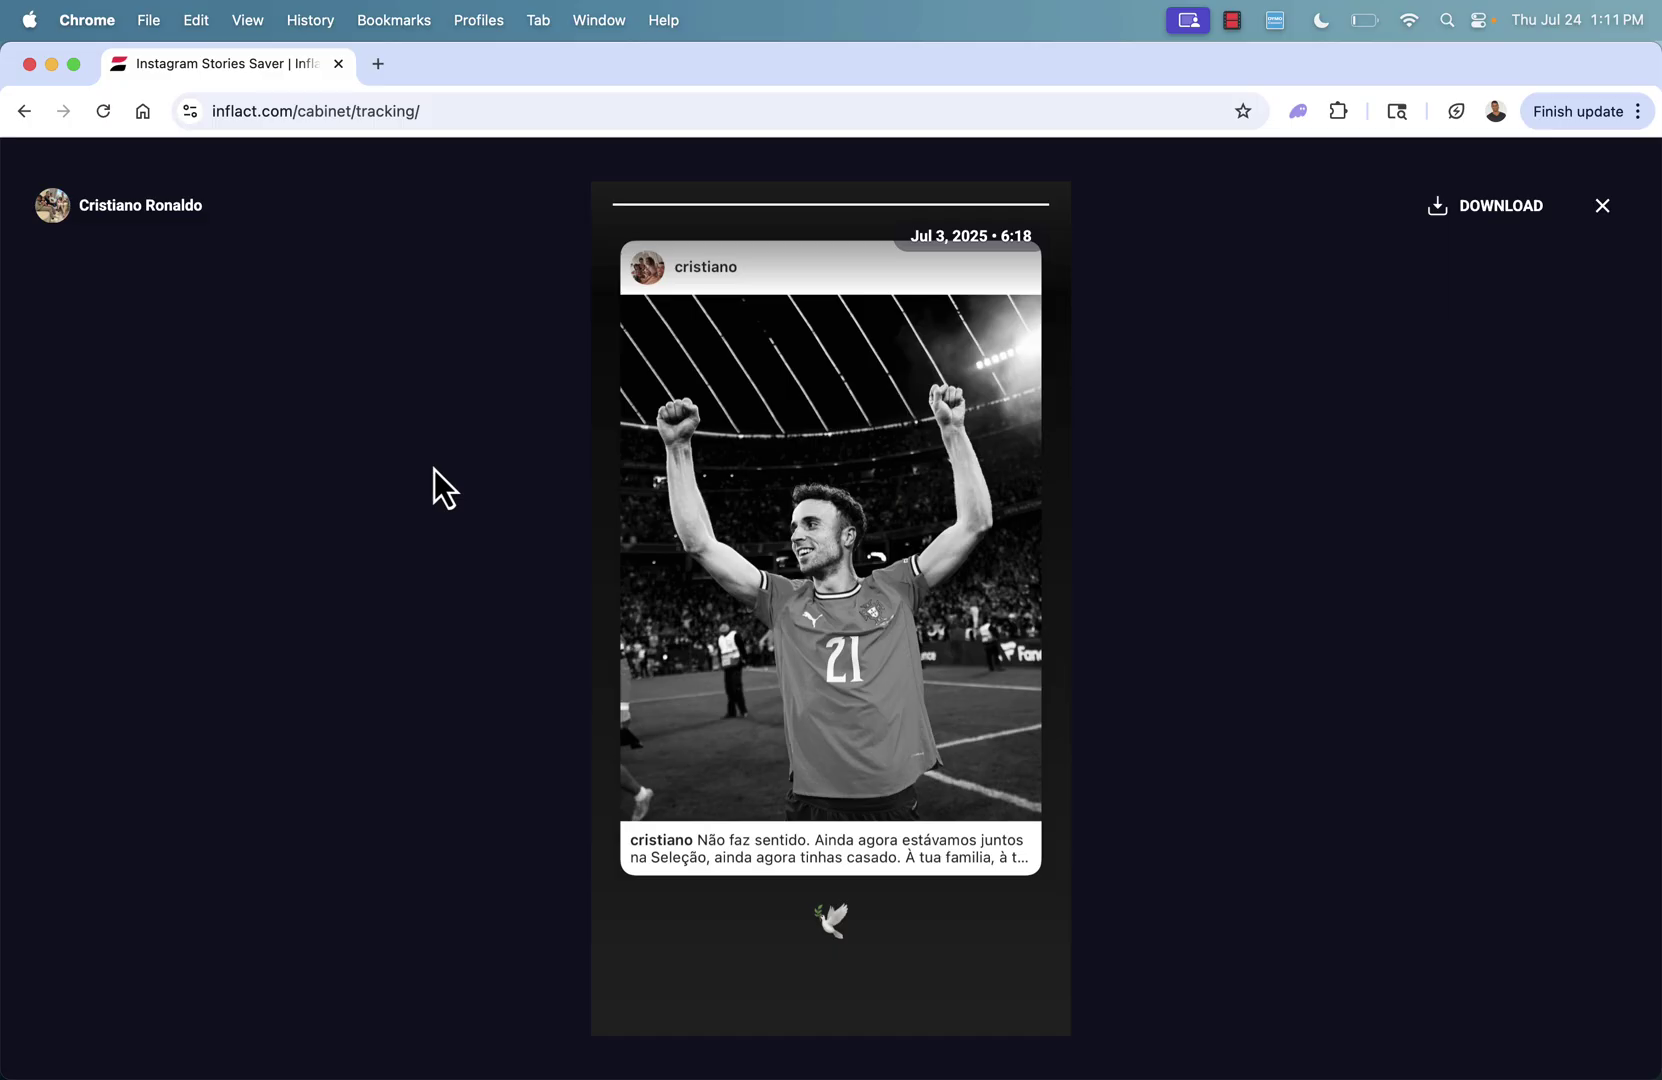
click(1602, 207)
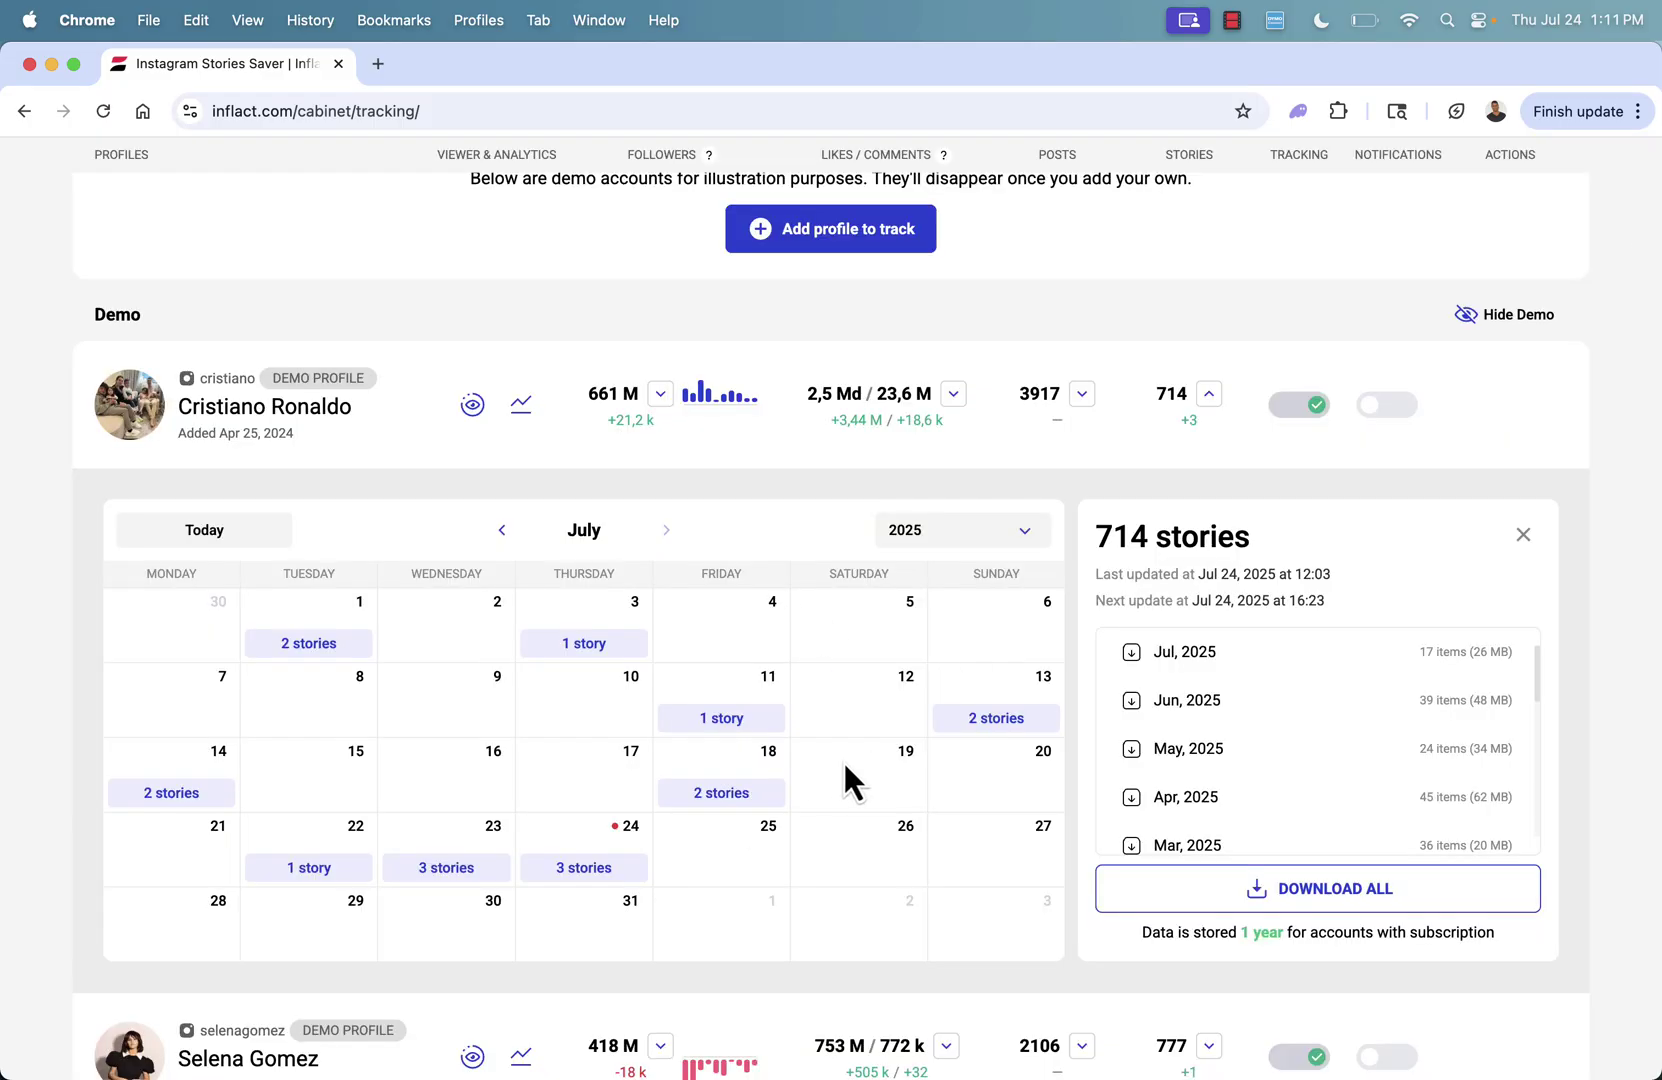
scroll(835, 710, down, 1)
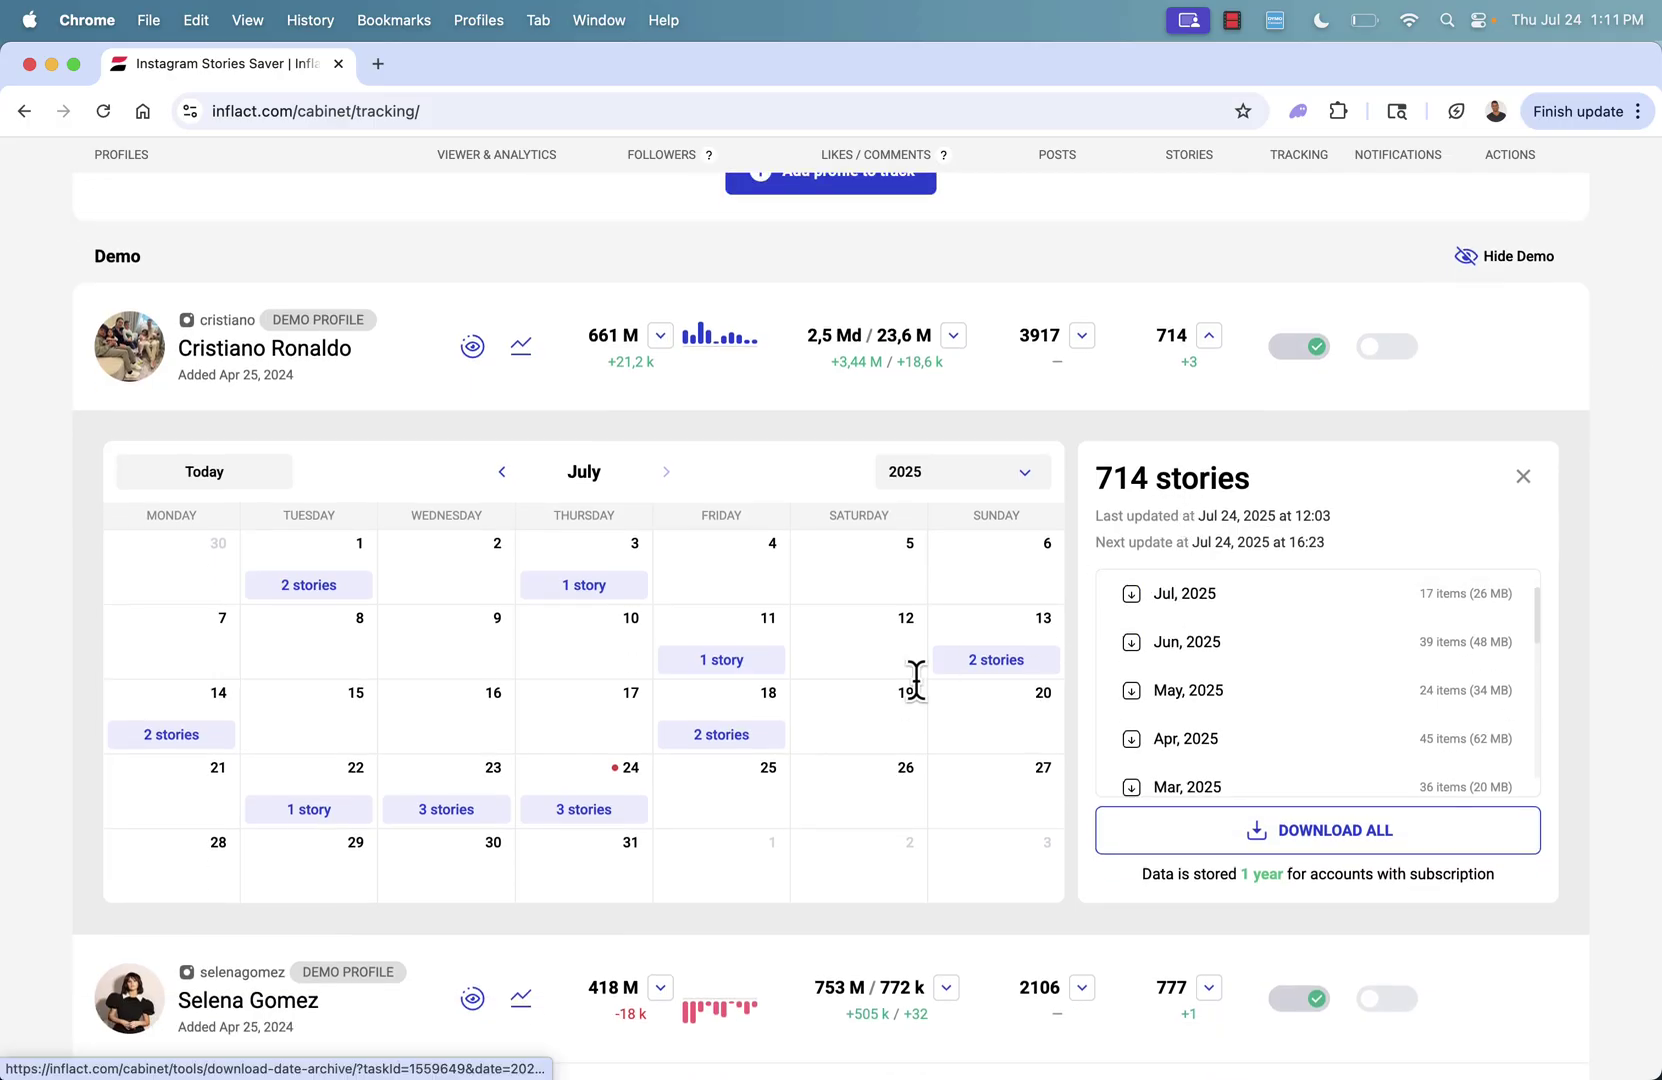
scroll(862, 718, down, 1)
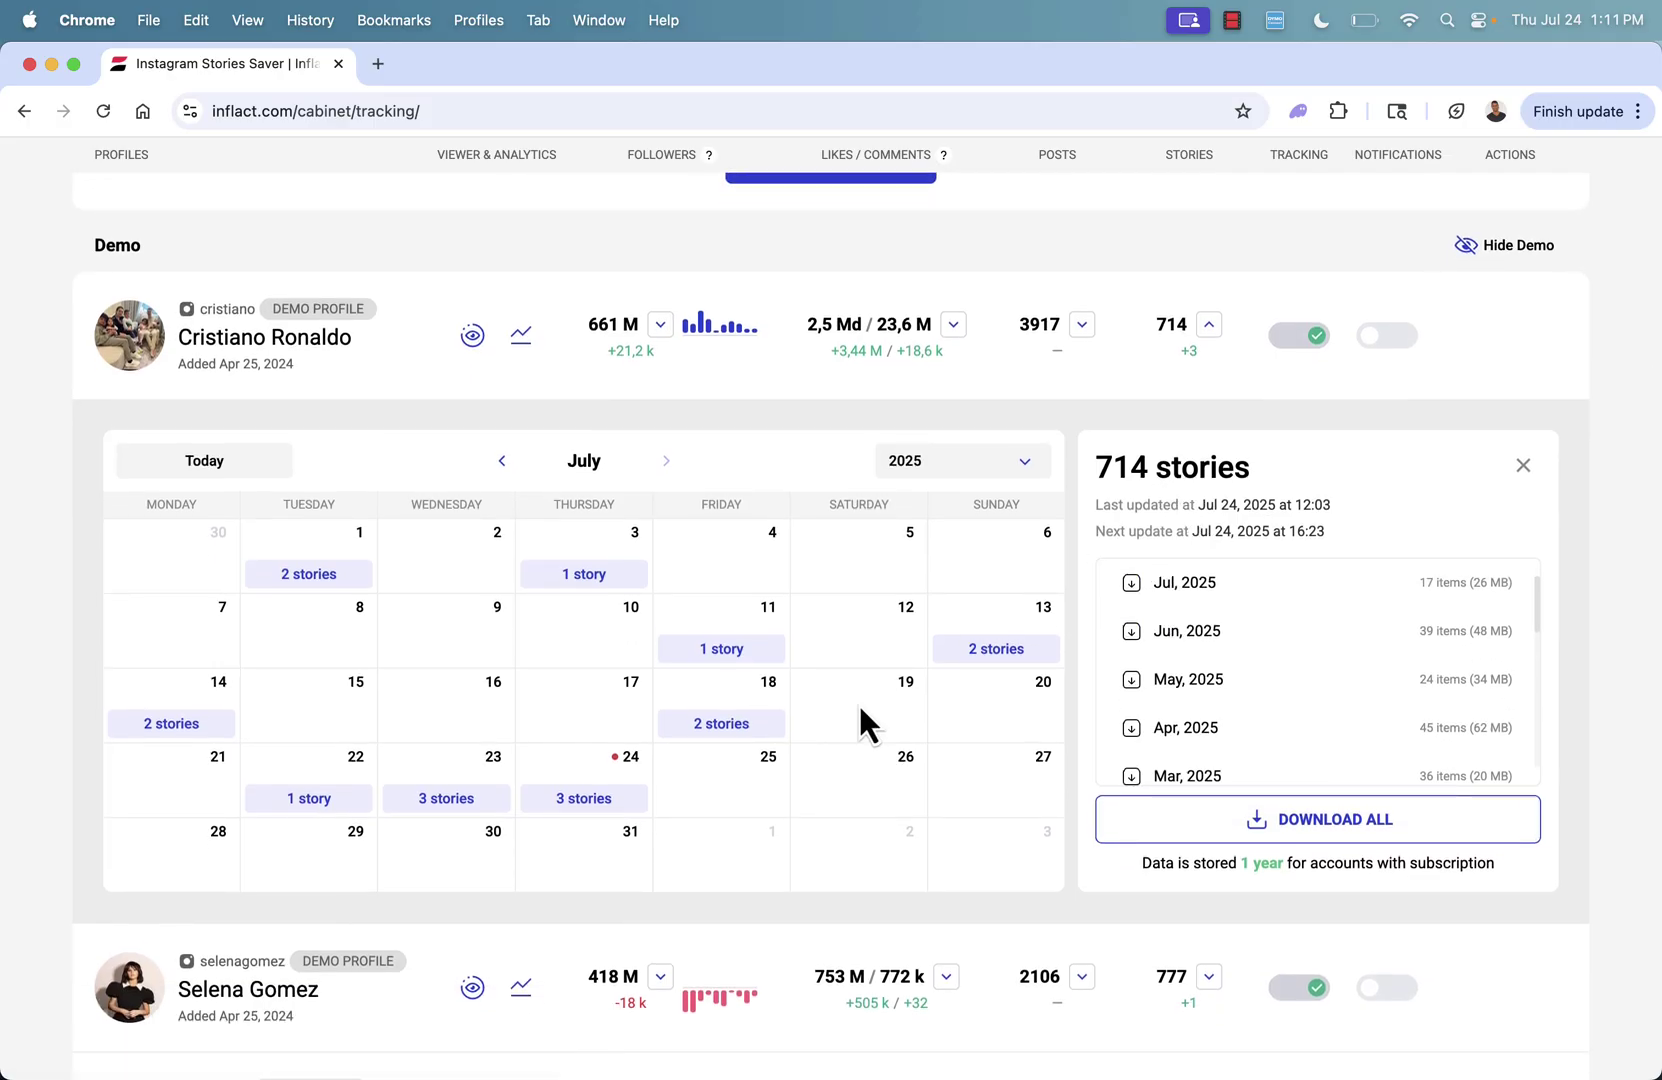
scroll(858, 702, down, 5)
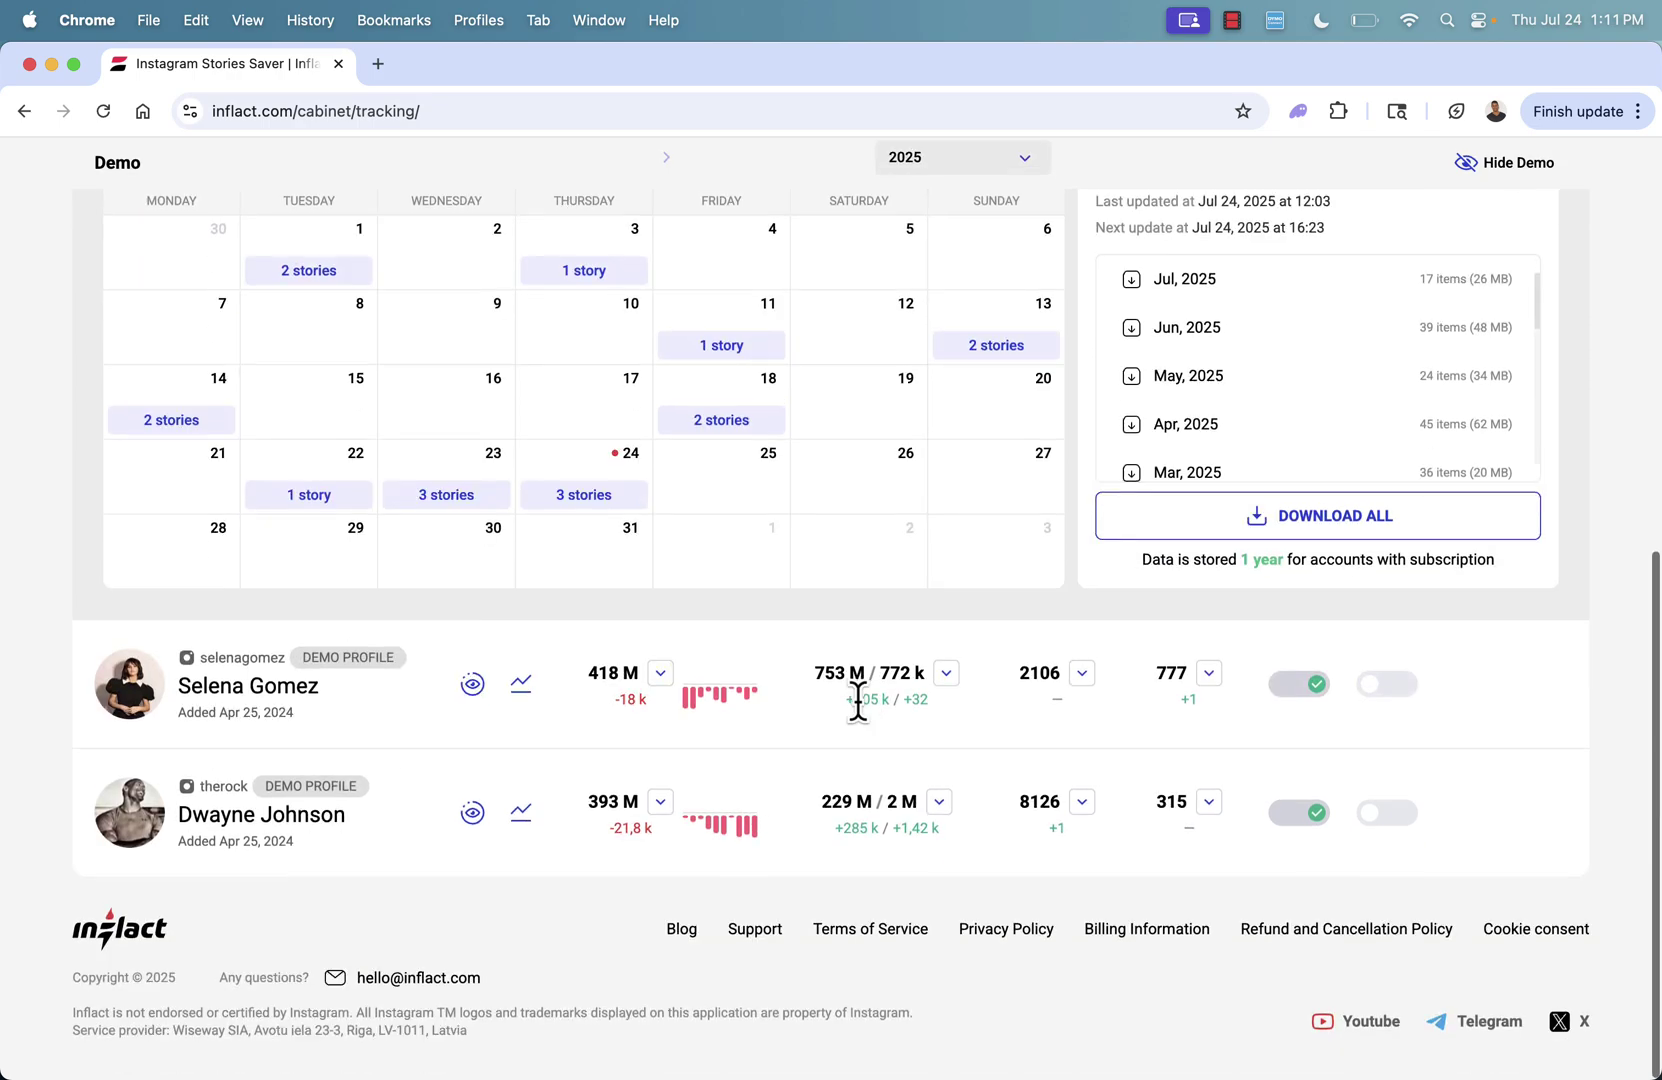
key(super+r)
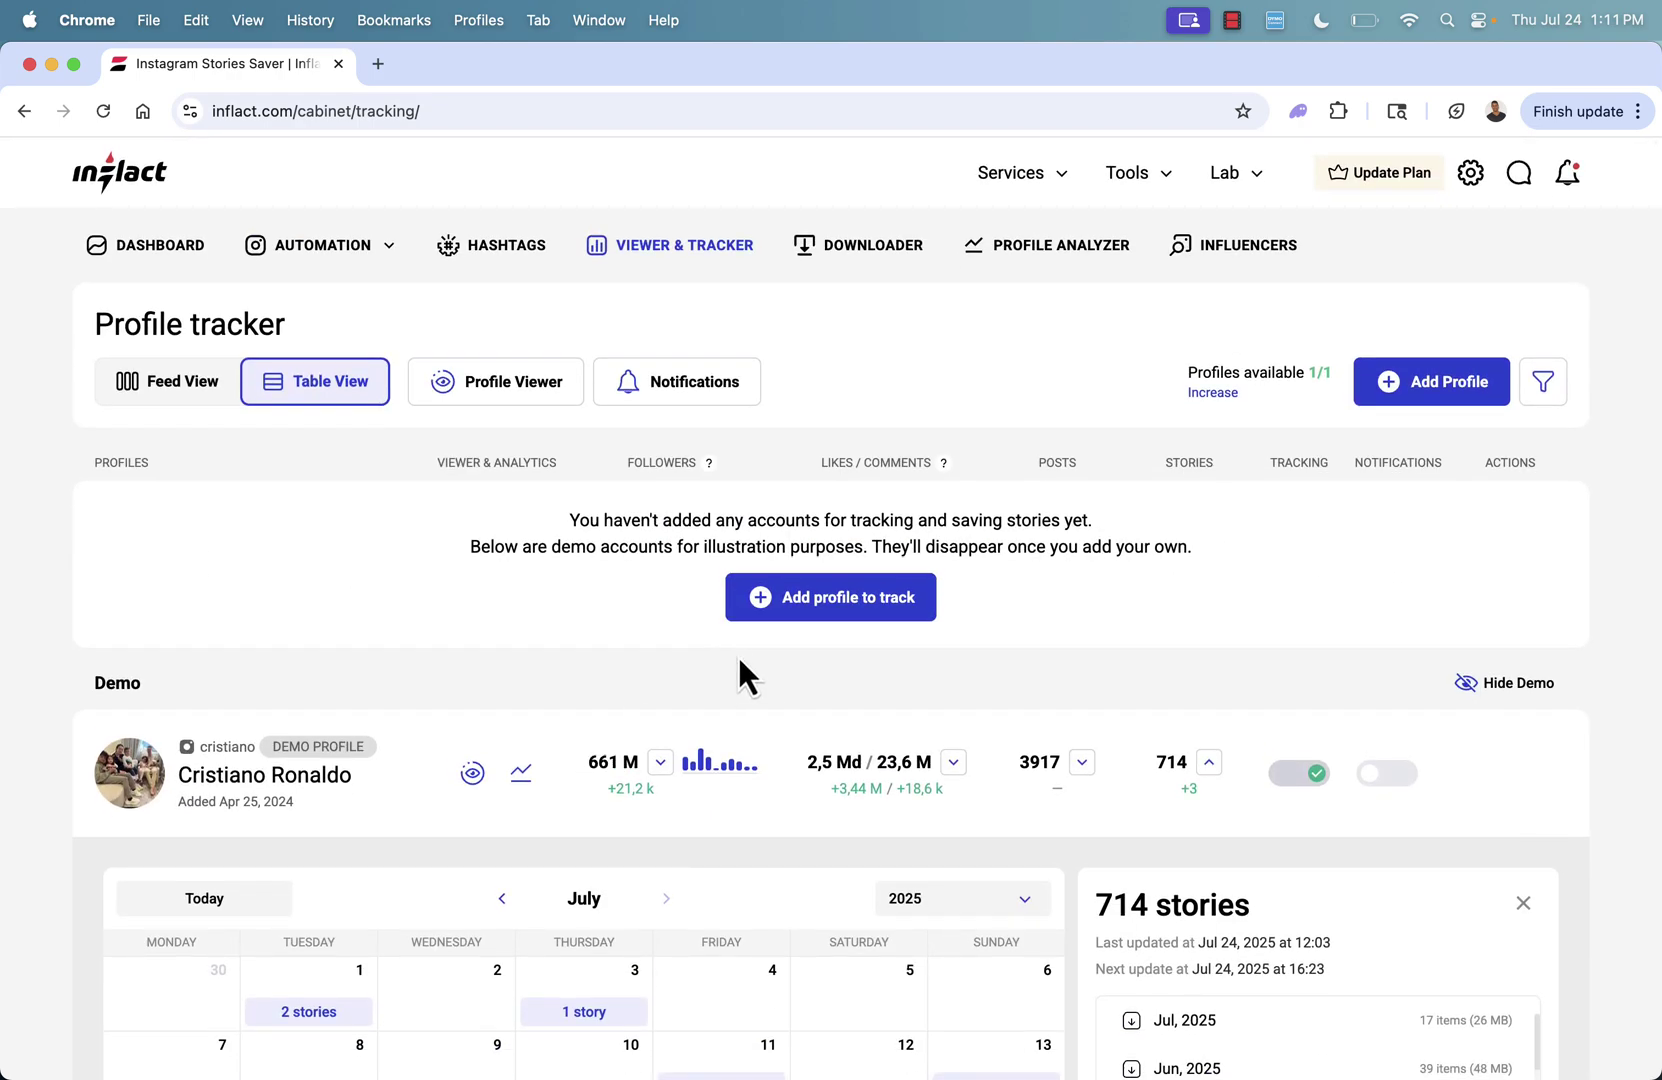
Add nfl as a new tracked profile.
click(790, 608)
click(790, 663)
click(823, 734)
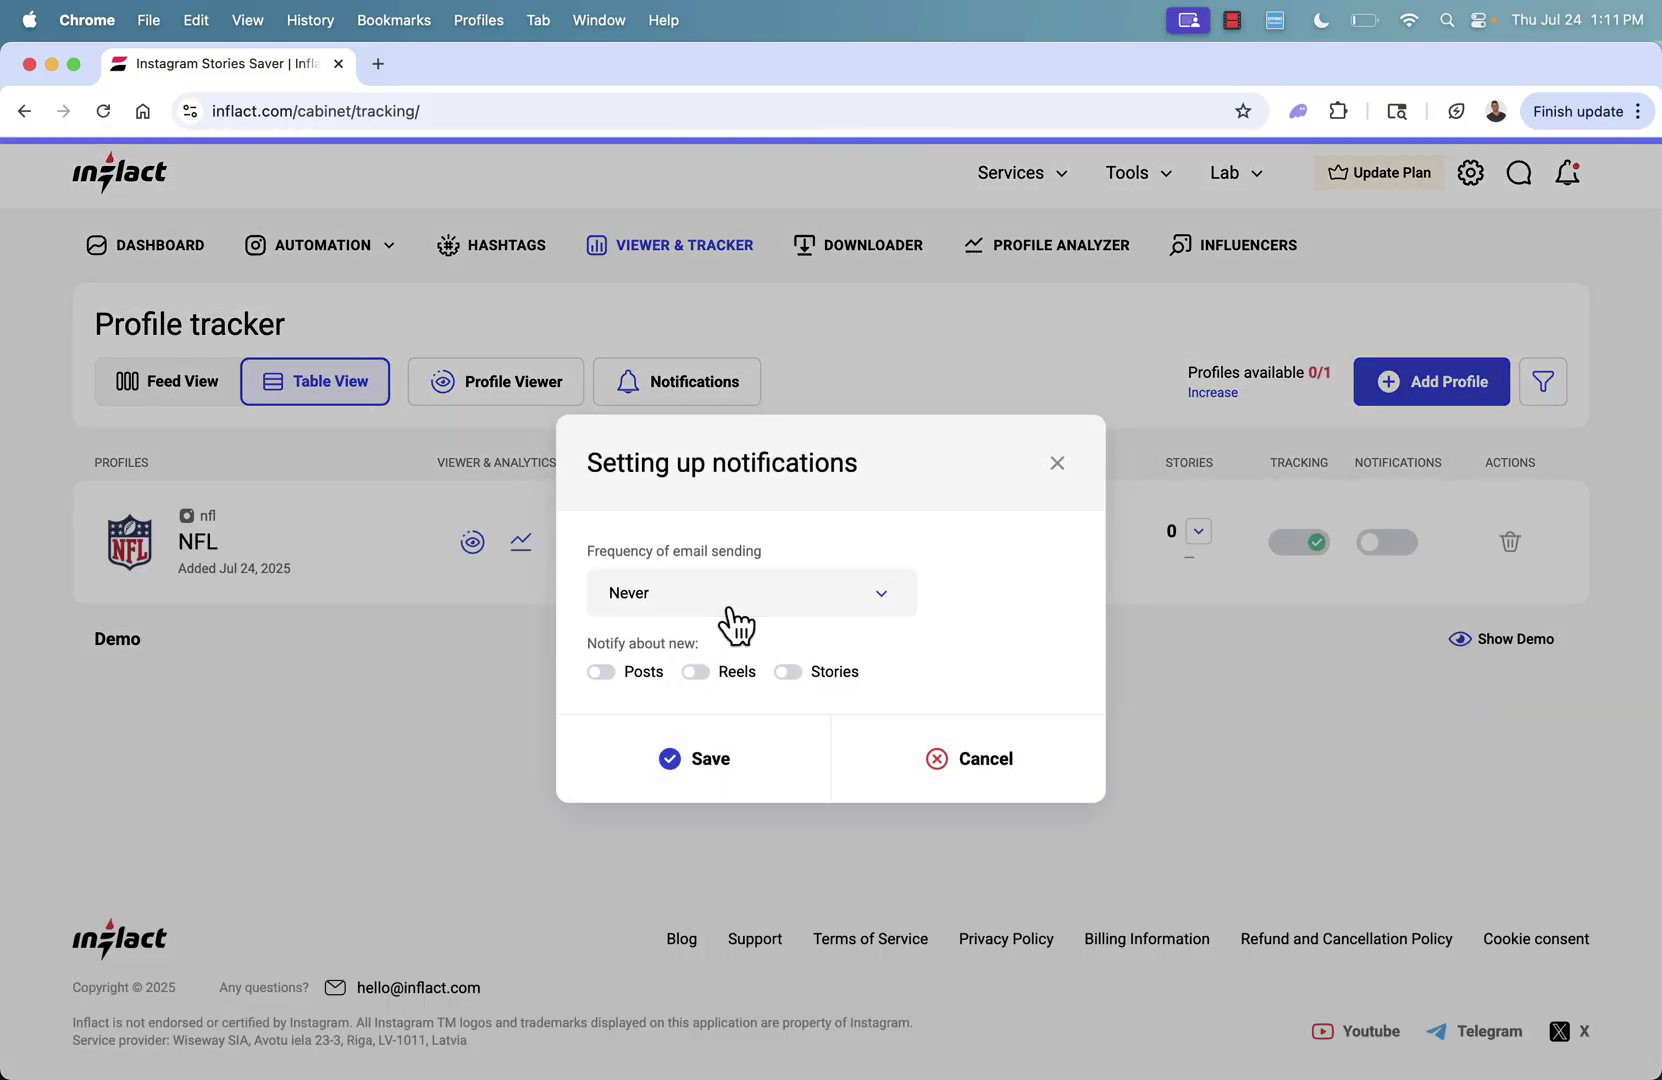
Keep the nfl email notification frequency at Never and save the settings.
click(737, 625)
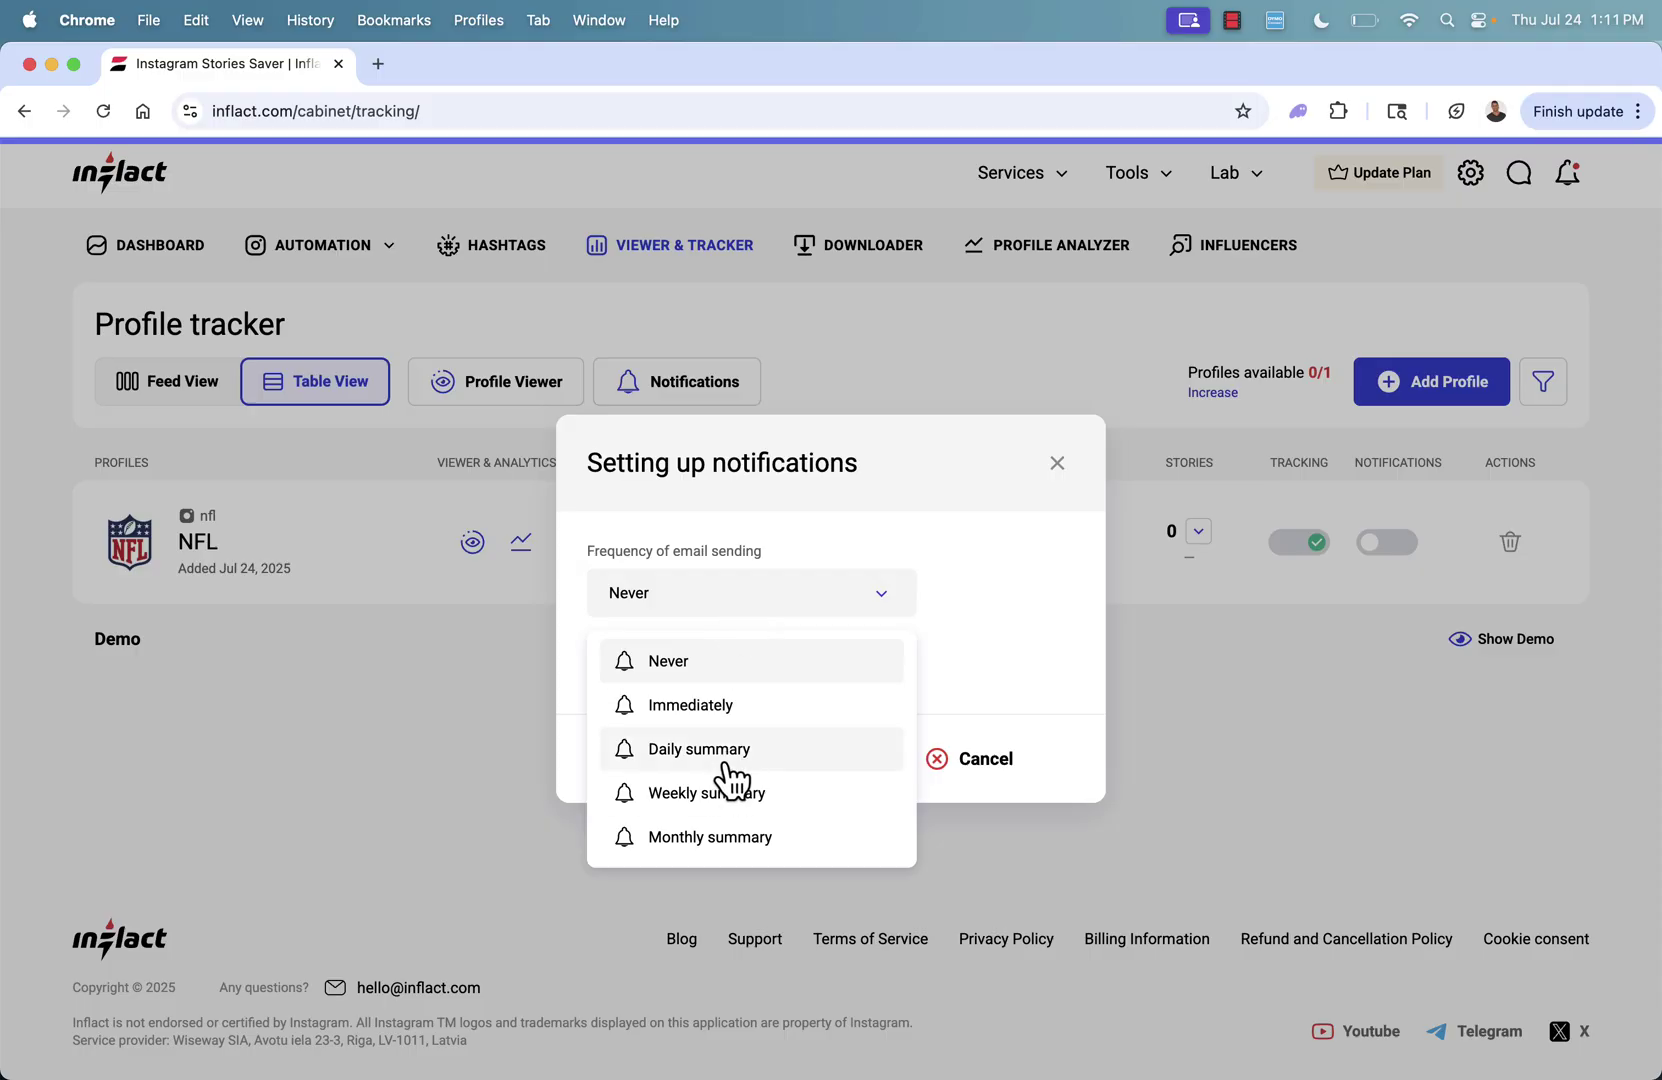
click(826, 666)
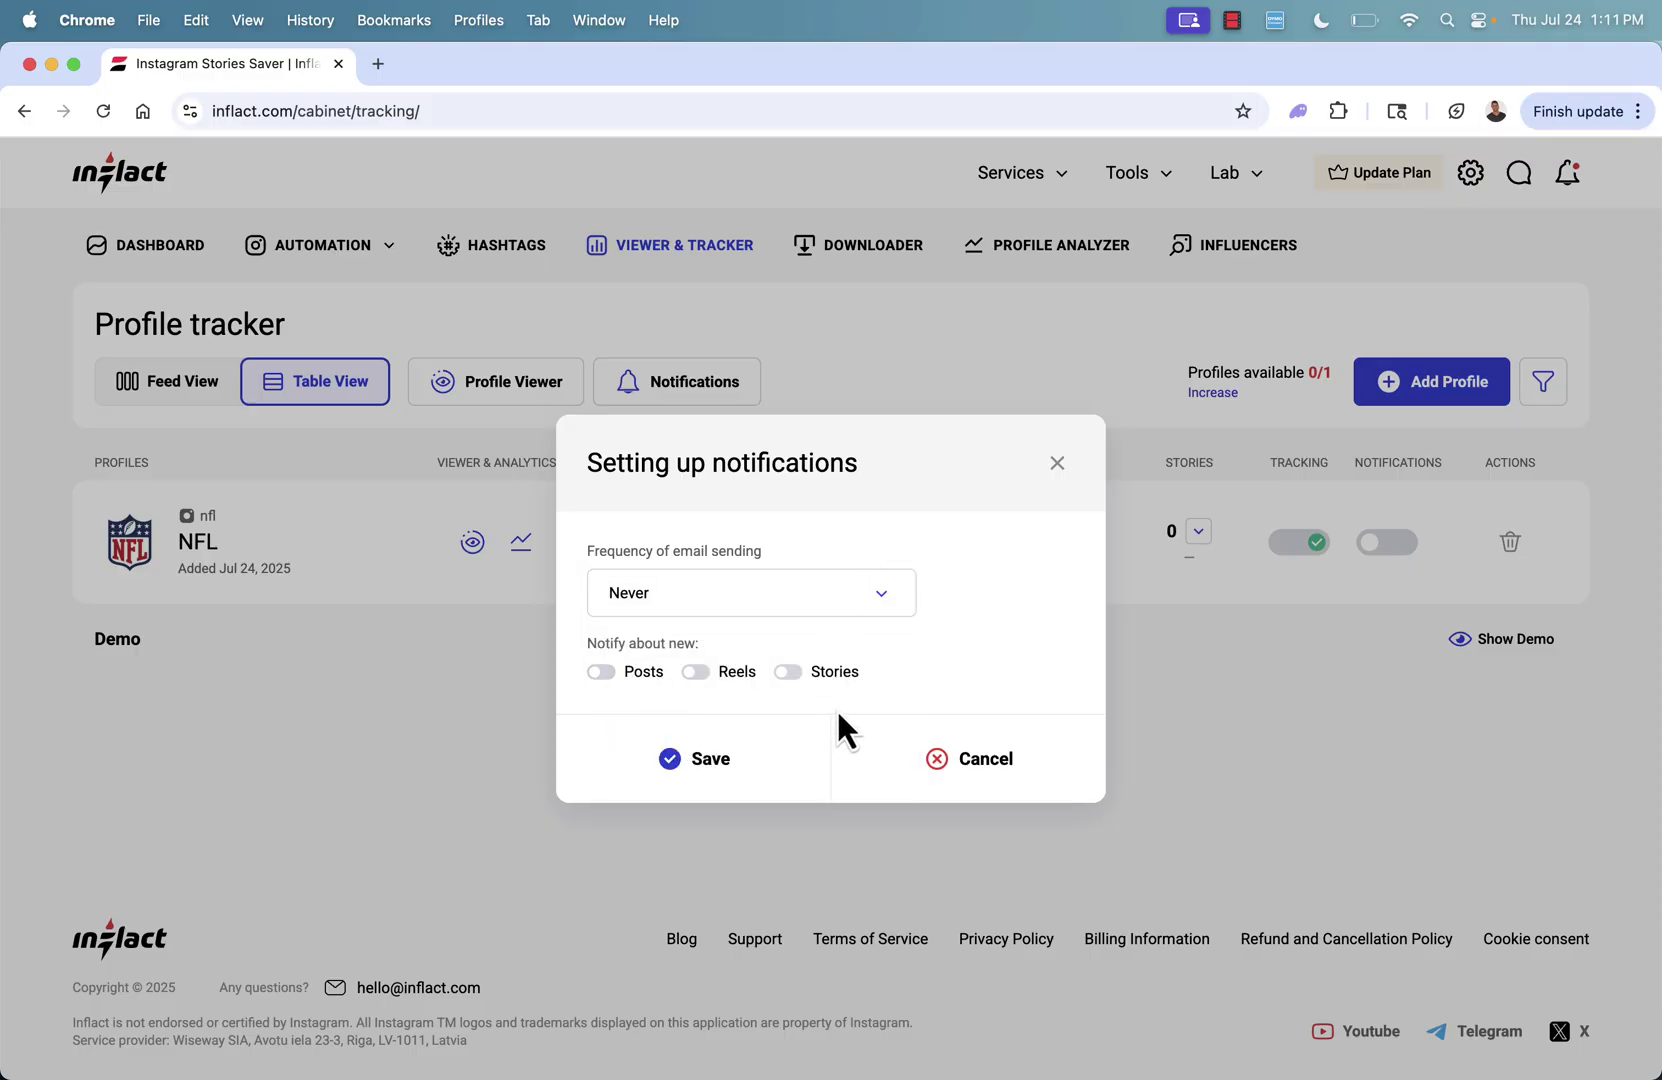
click(746, 768)
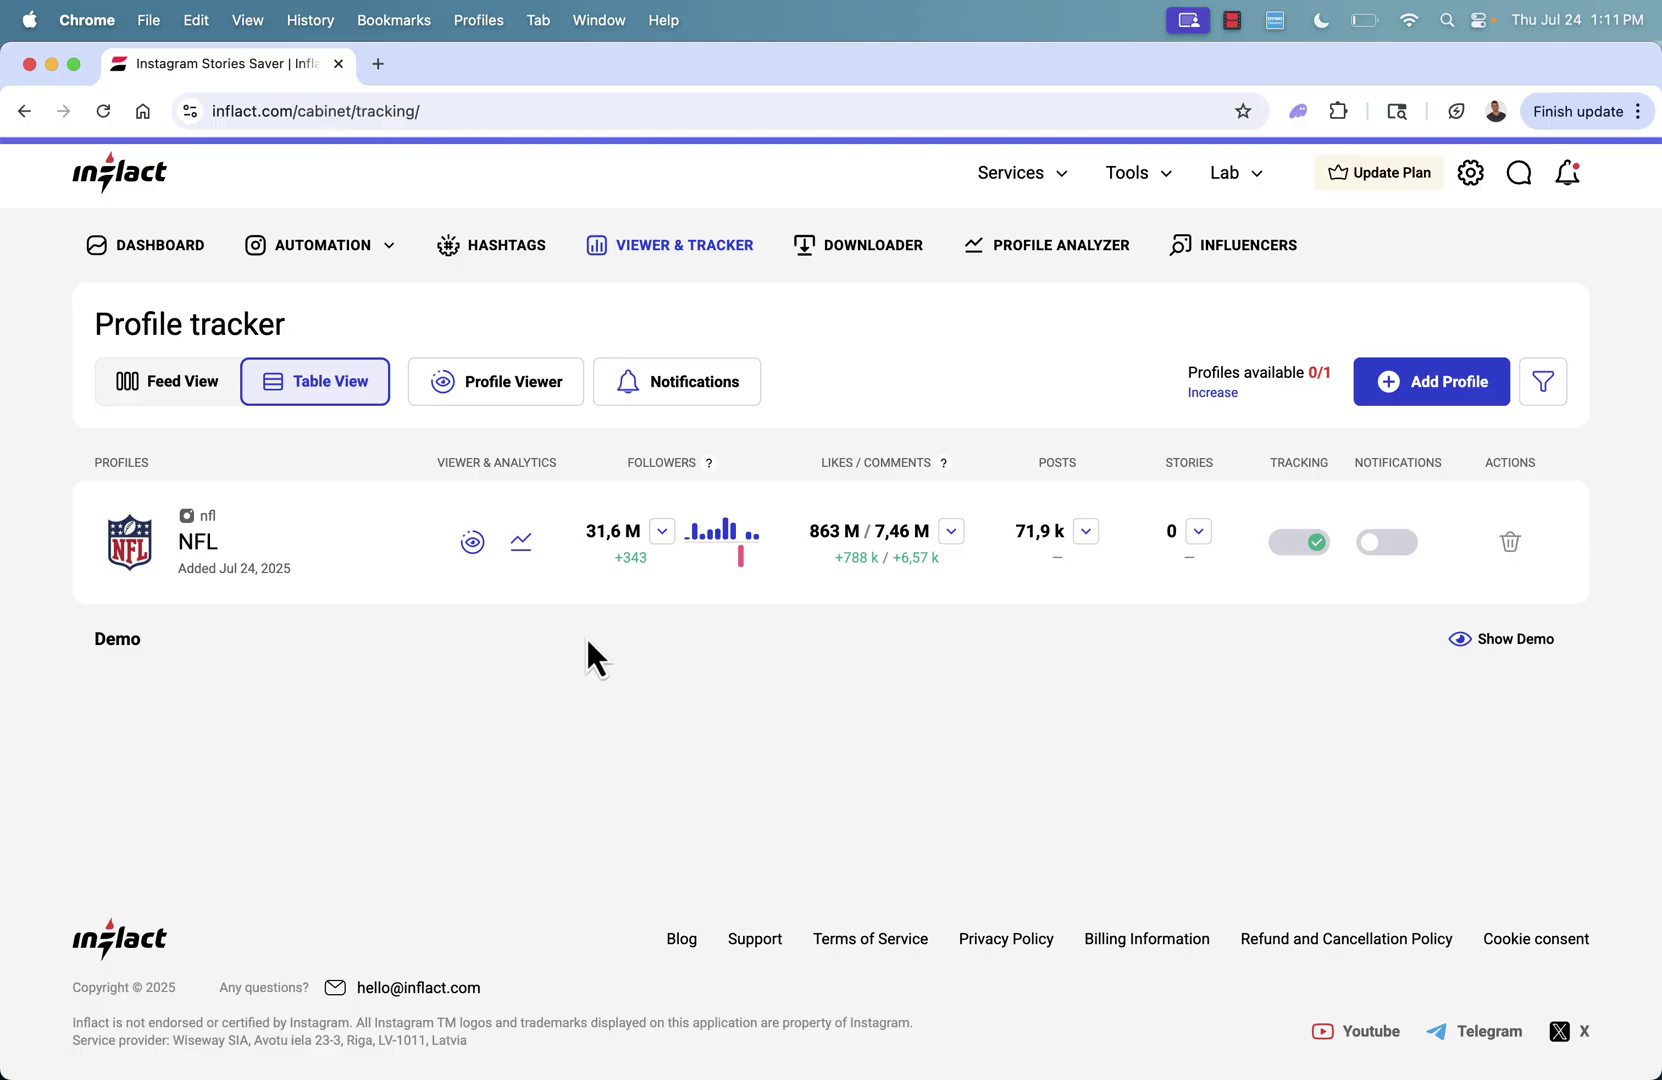
Show nfl's followers chart, likes/comments chart and the 71948-post July calendar.
click(662, 535)
scroll(547, 660, down, 2)
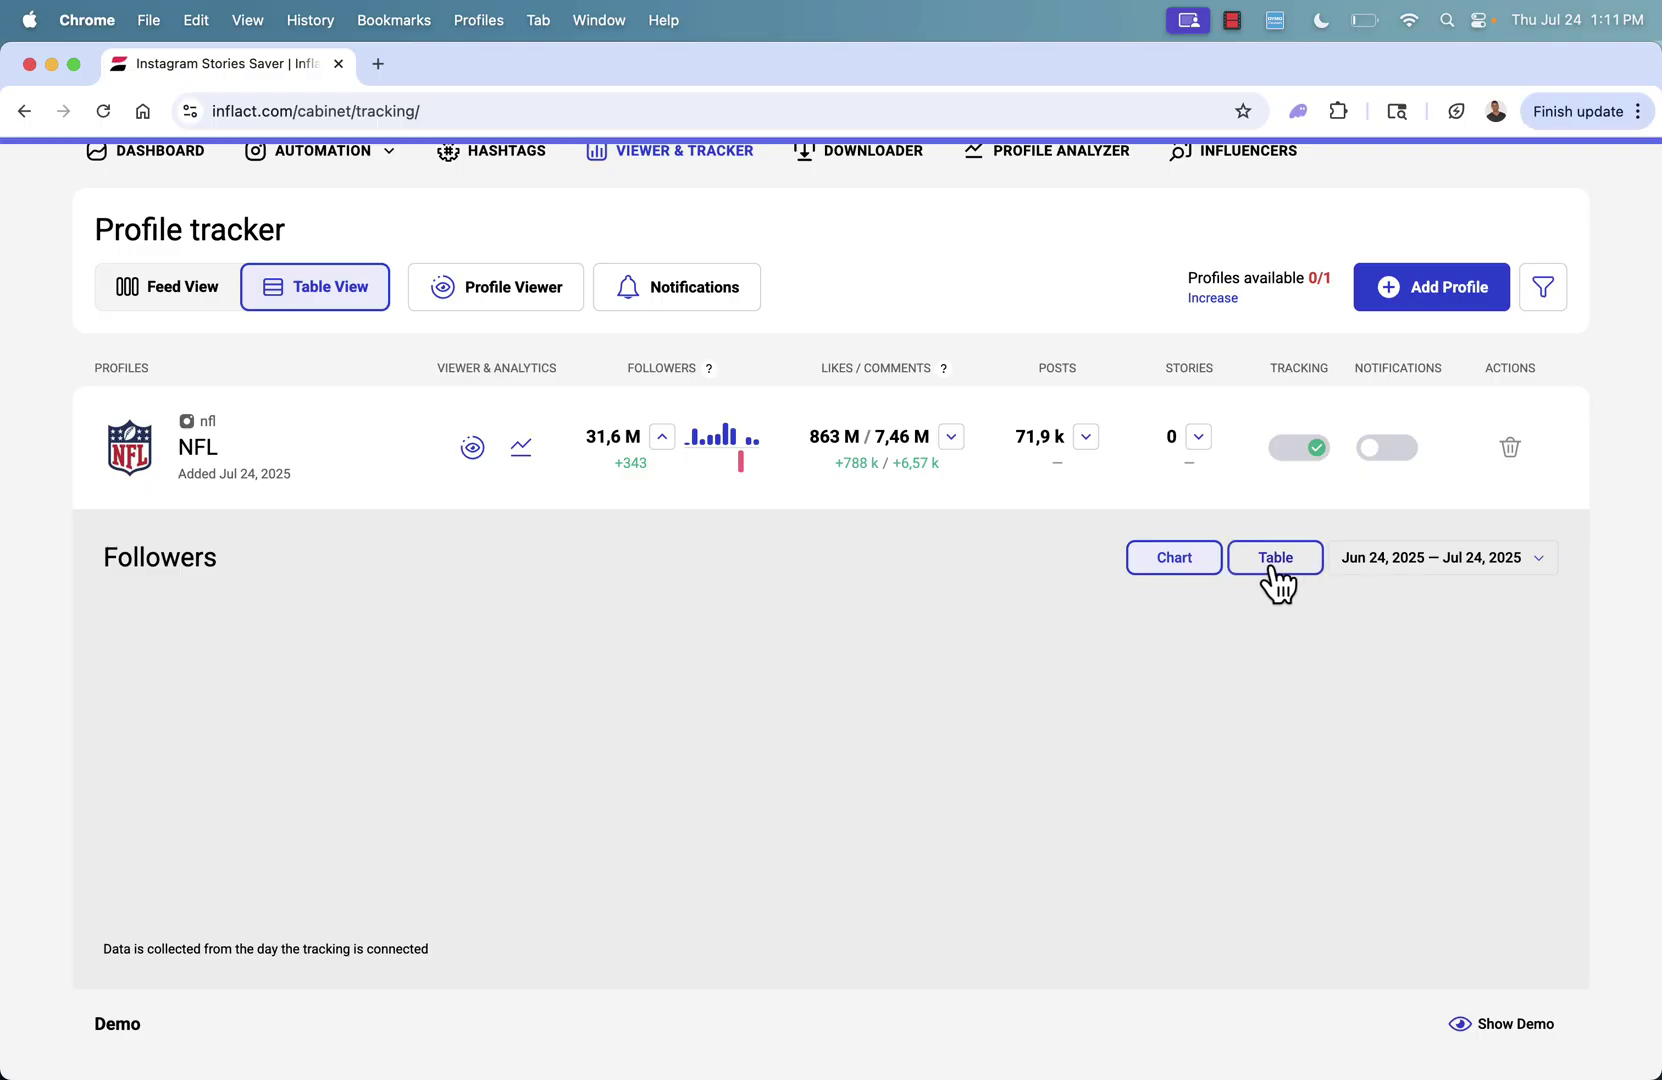
click(952, 436)
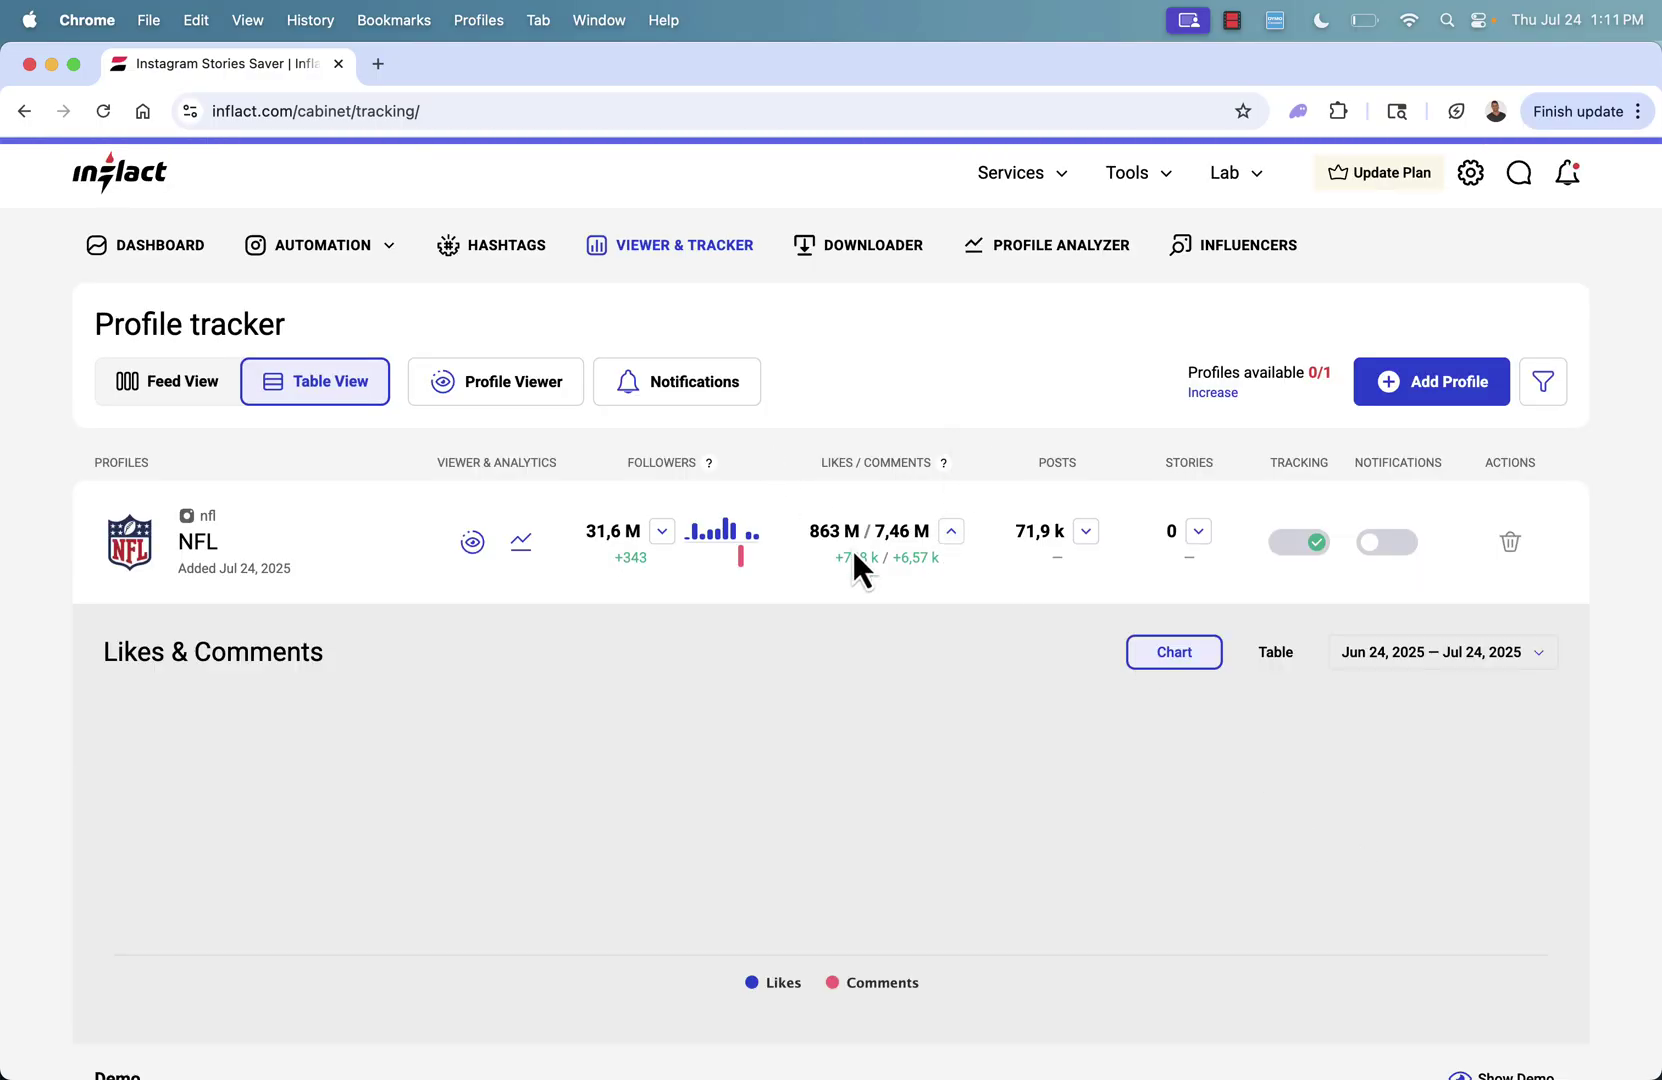
click(1087, 533)
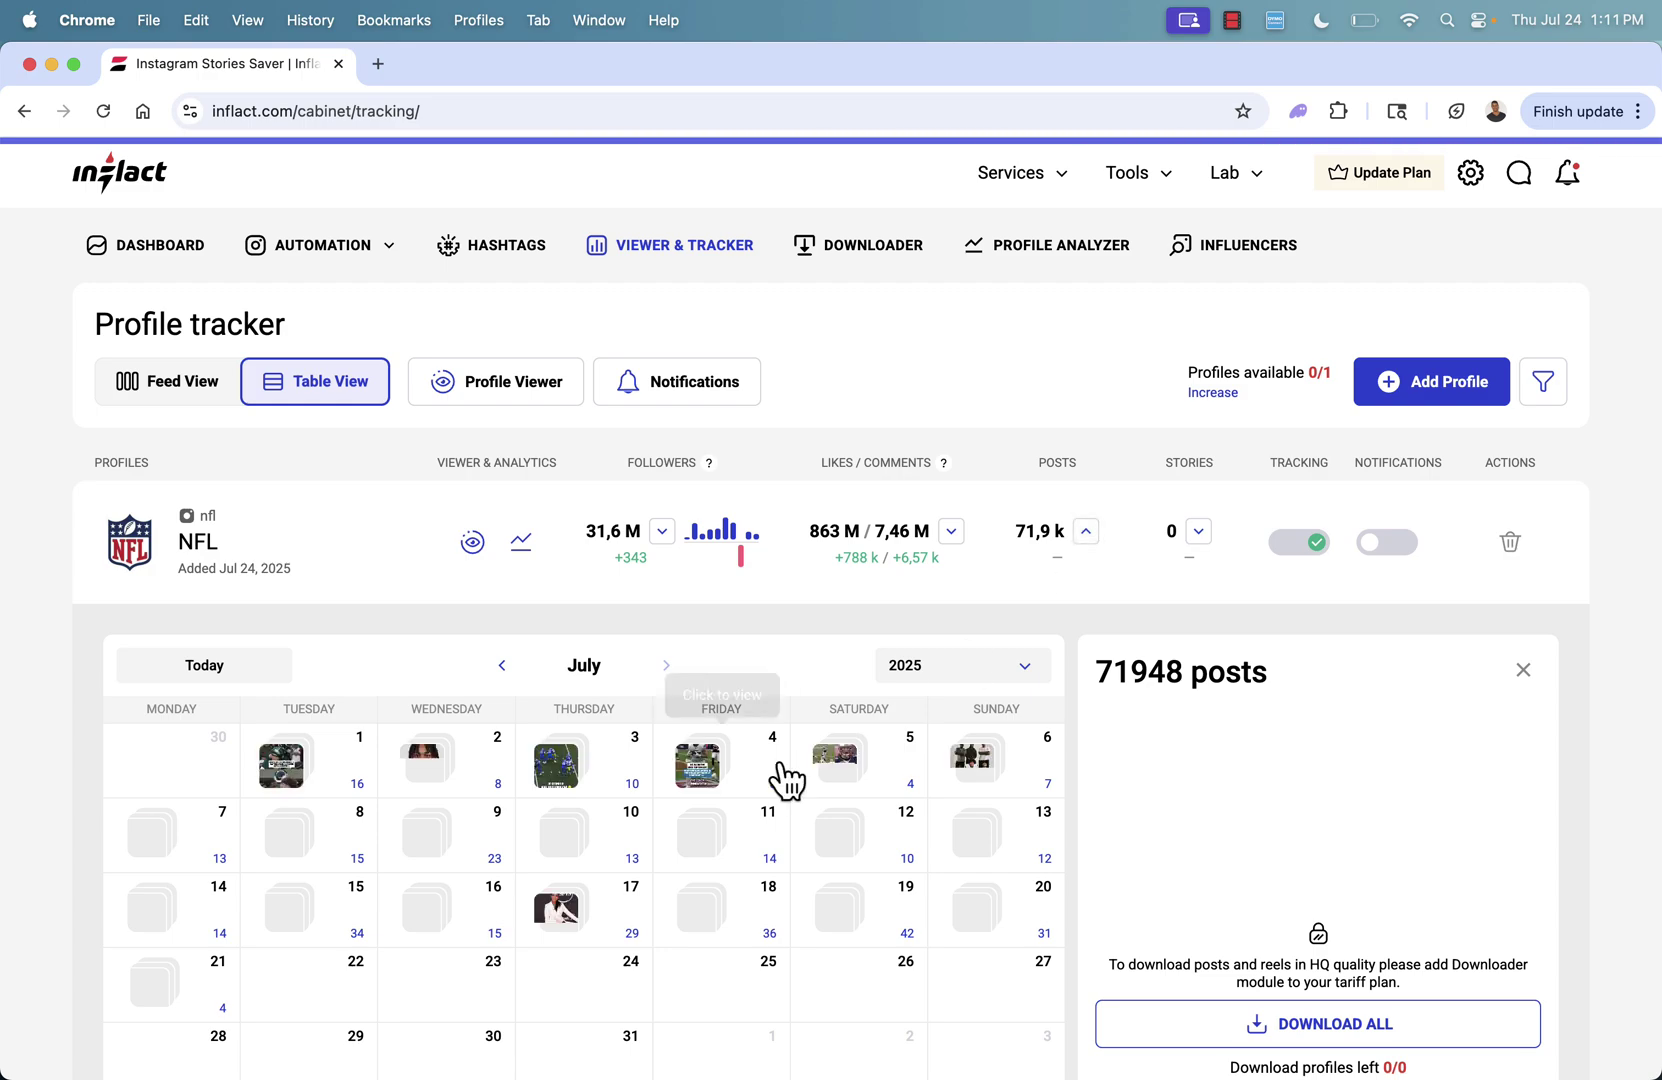
scroll(785, 778, down, 1)
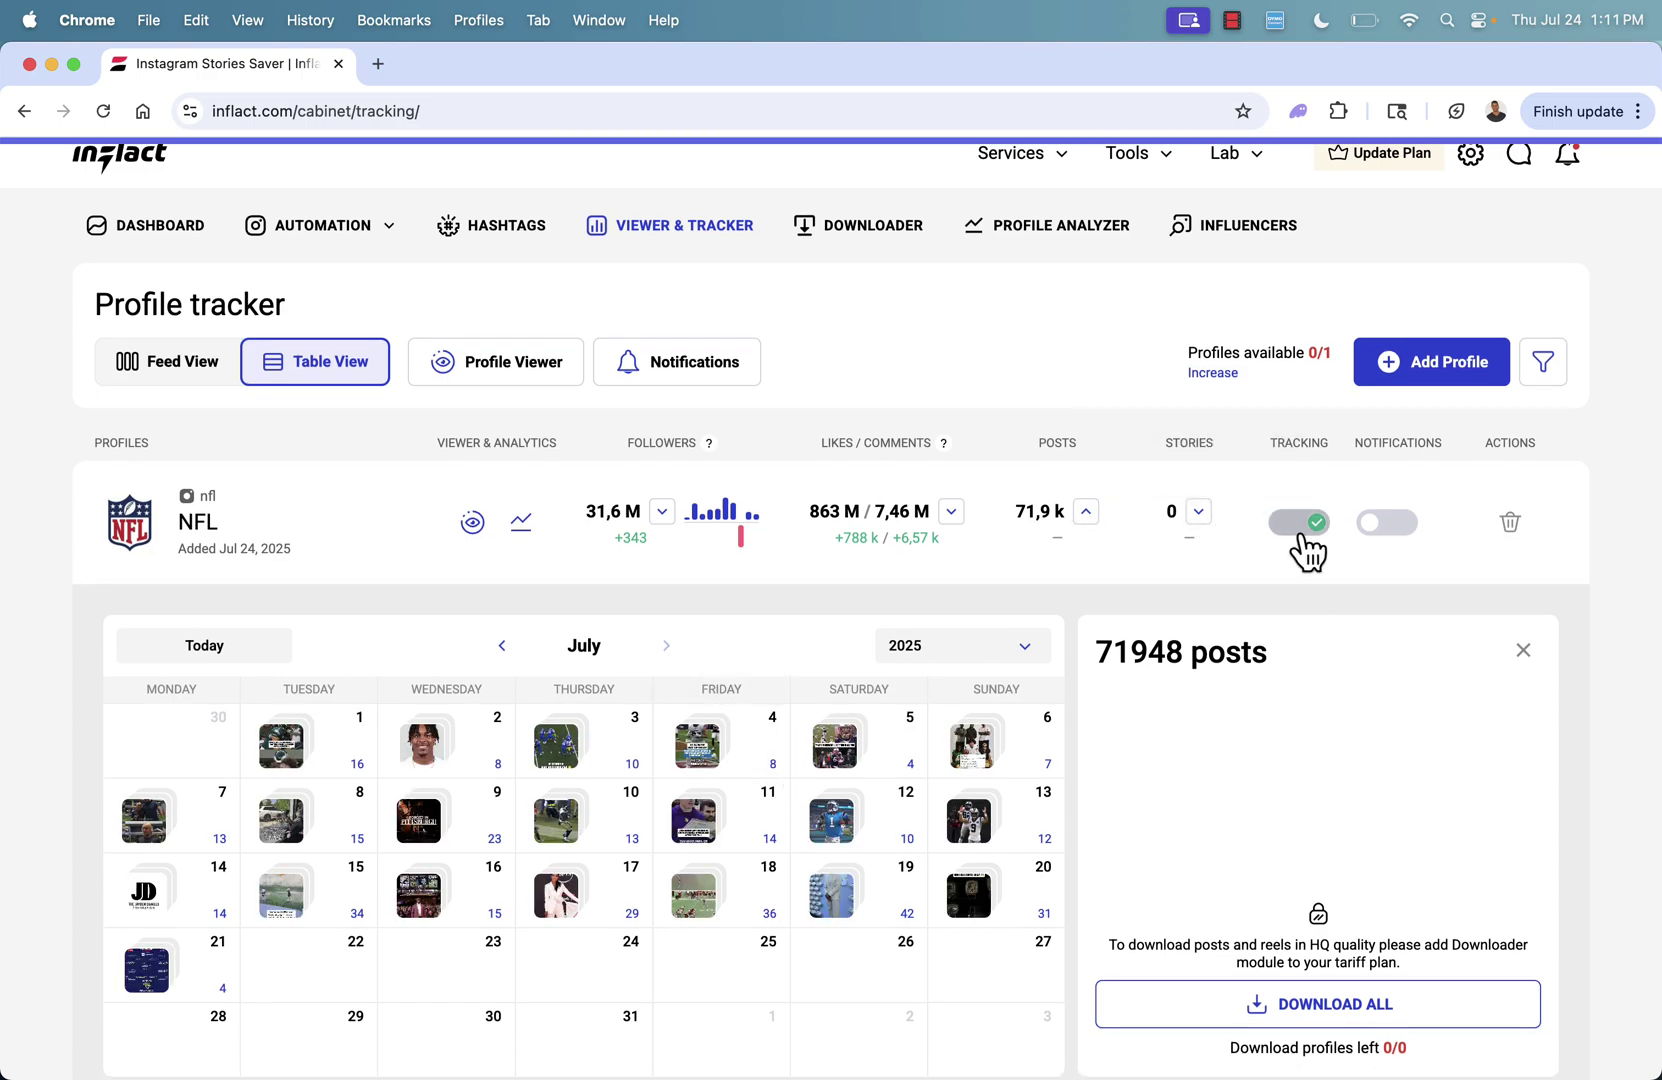
Toggle notifications for the nfl profile on and back off.
click(1384, 526)
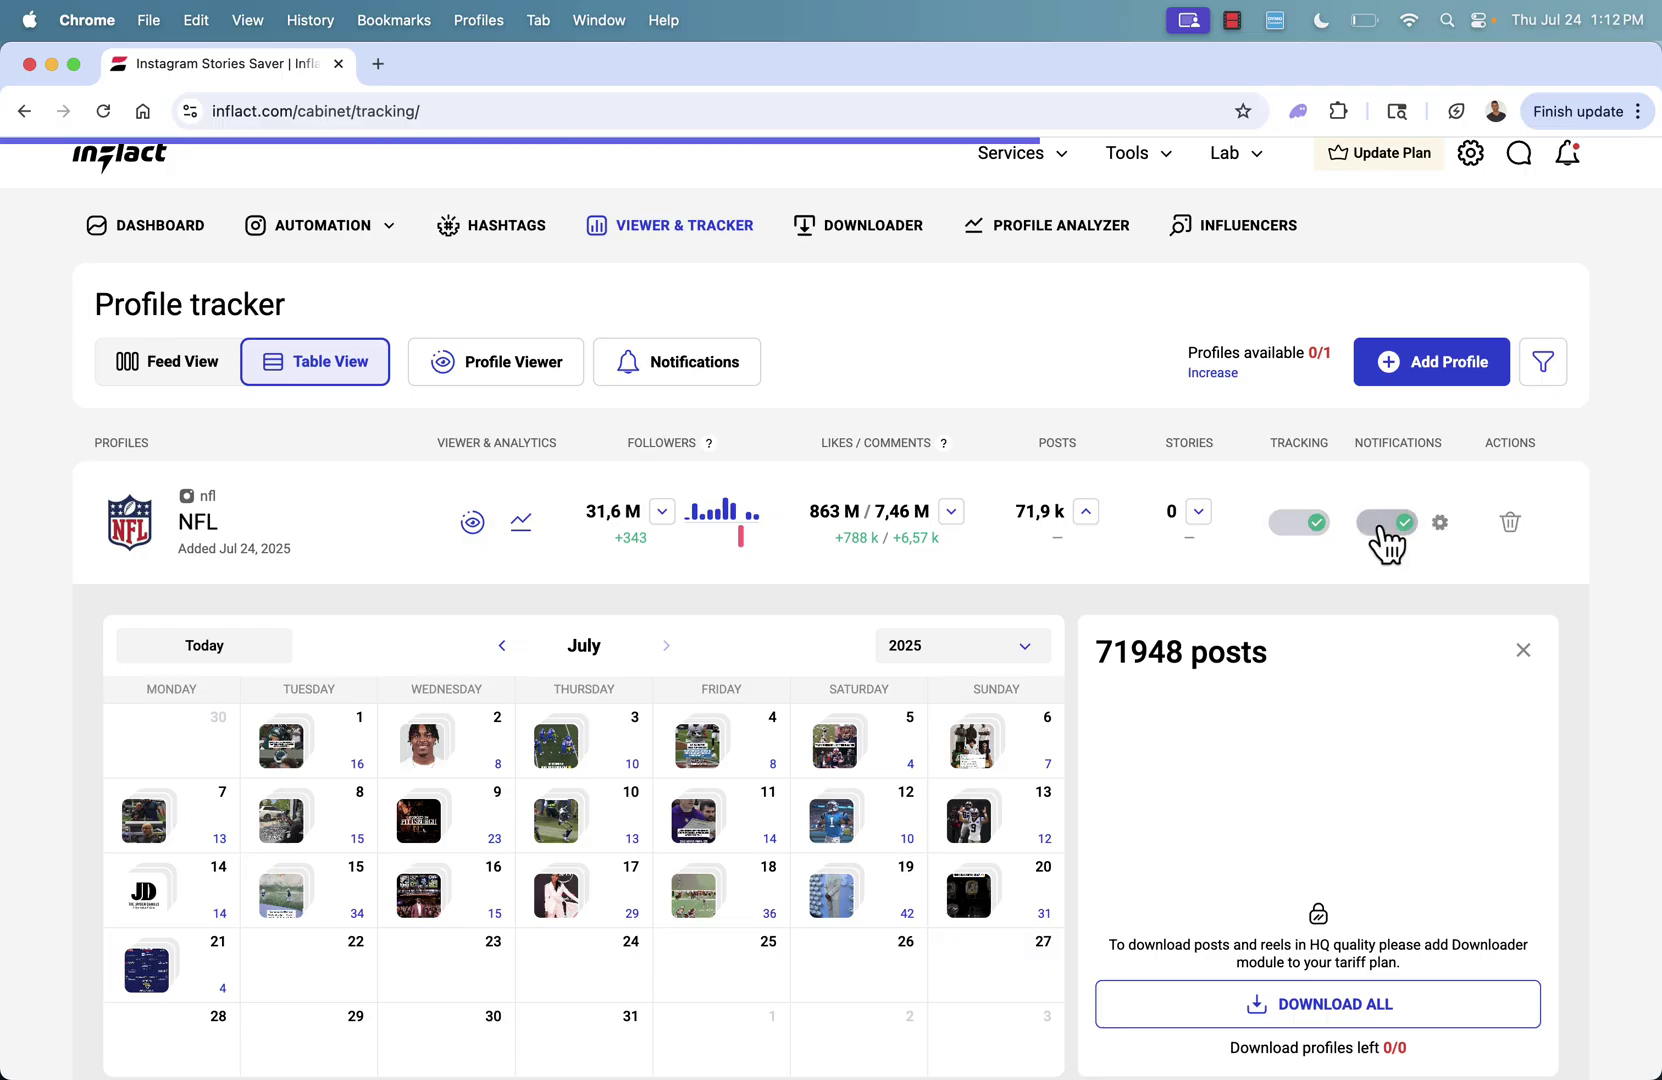
click(1385, 524)
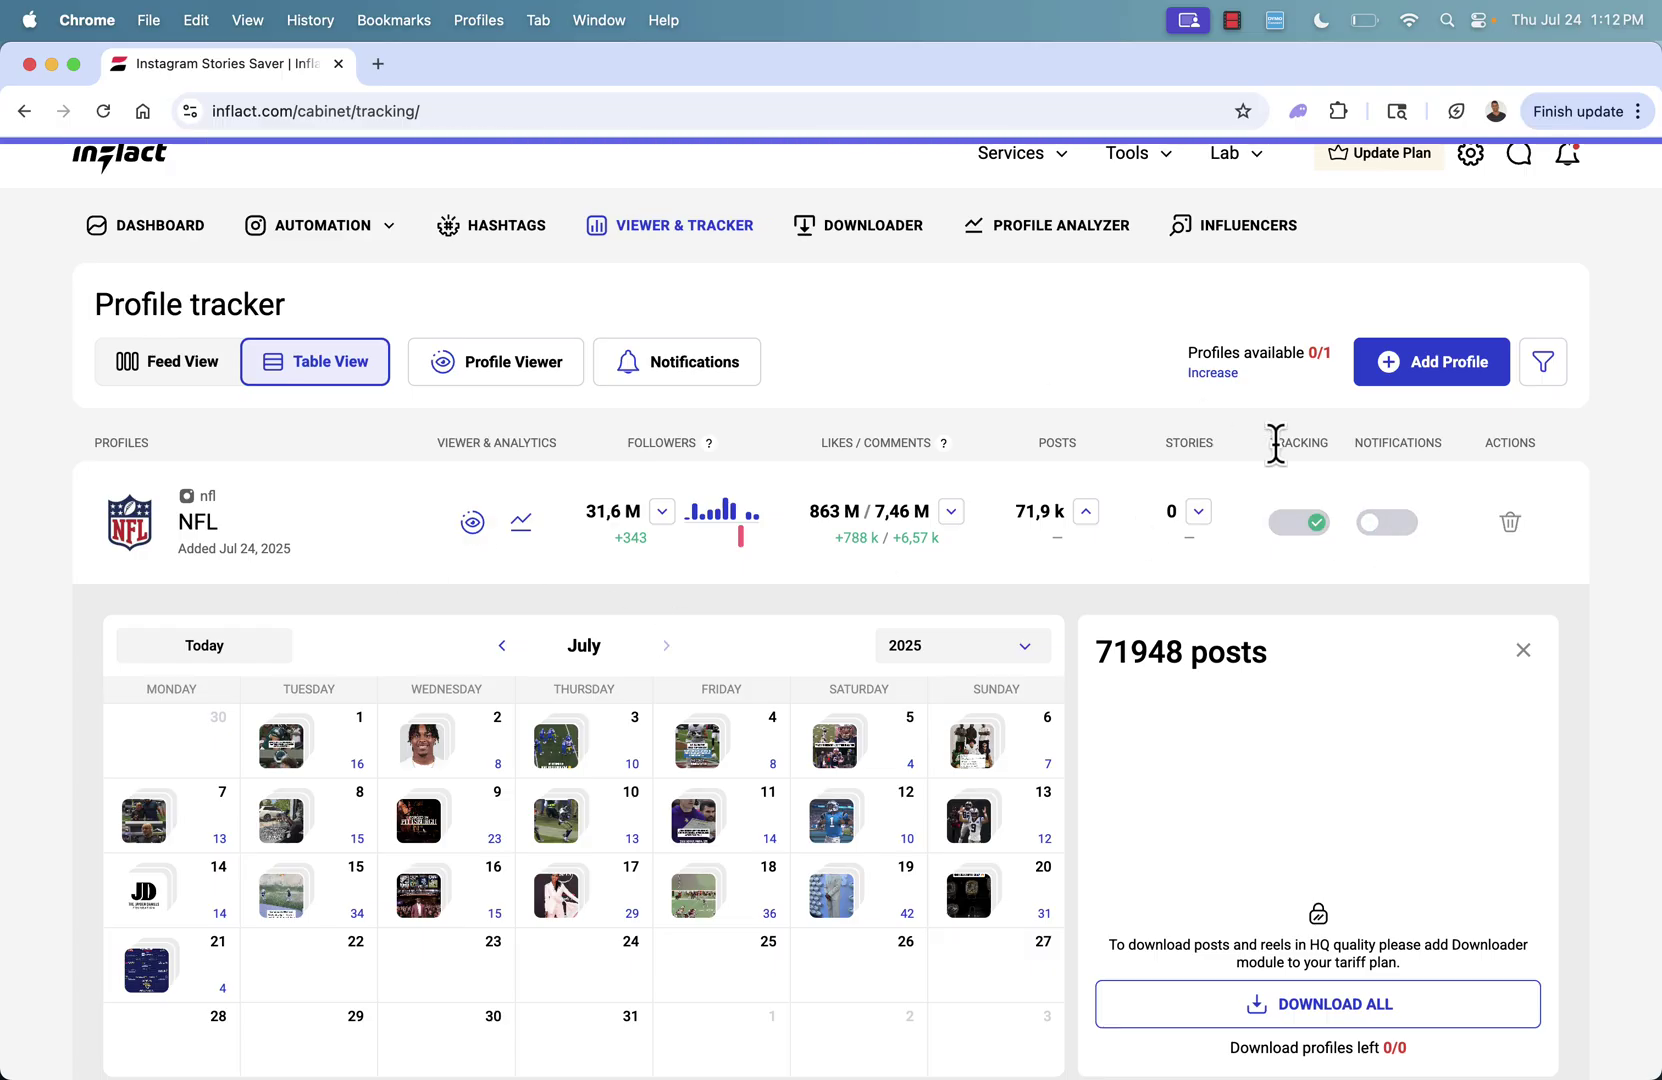
scroll(277, 510, down, 1)
scroll(277, 510, up, 2)
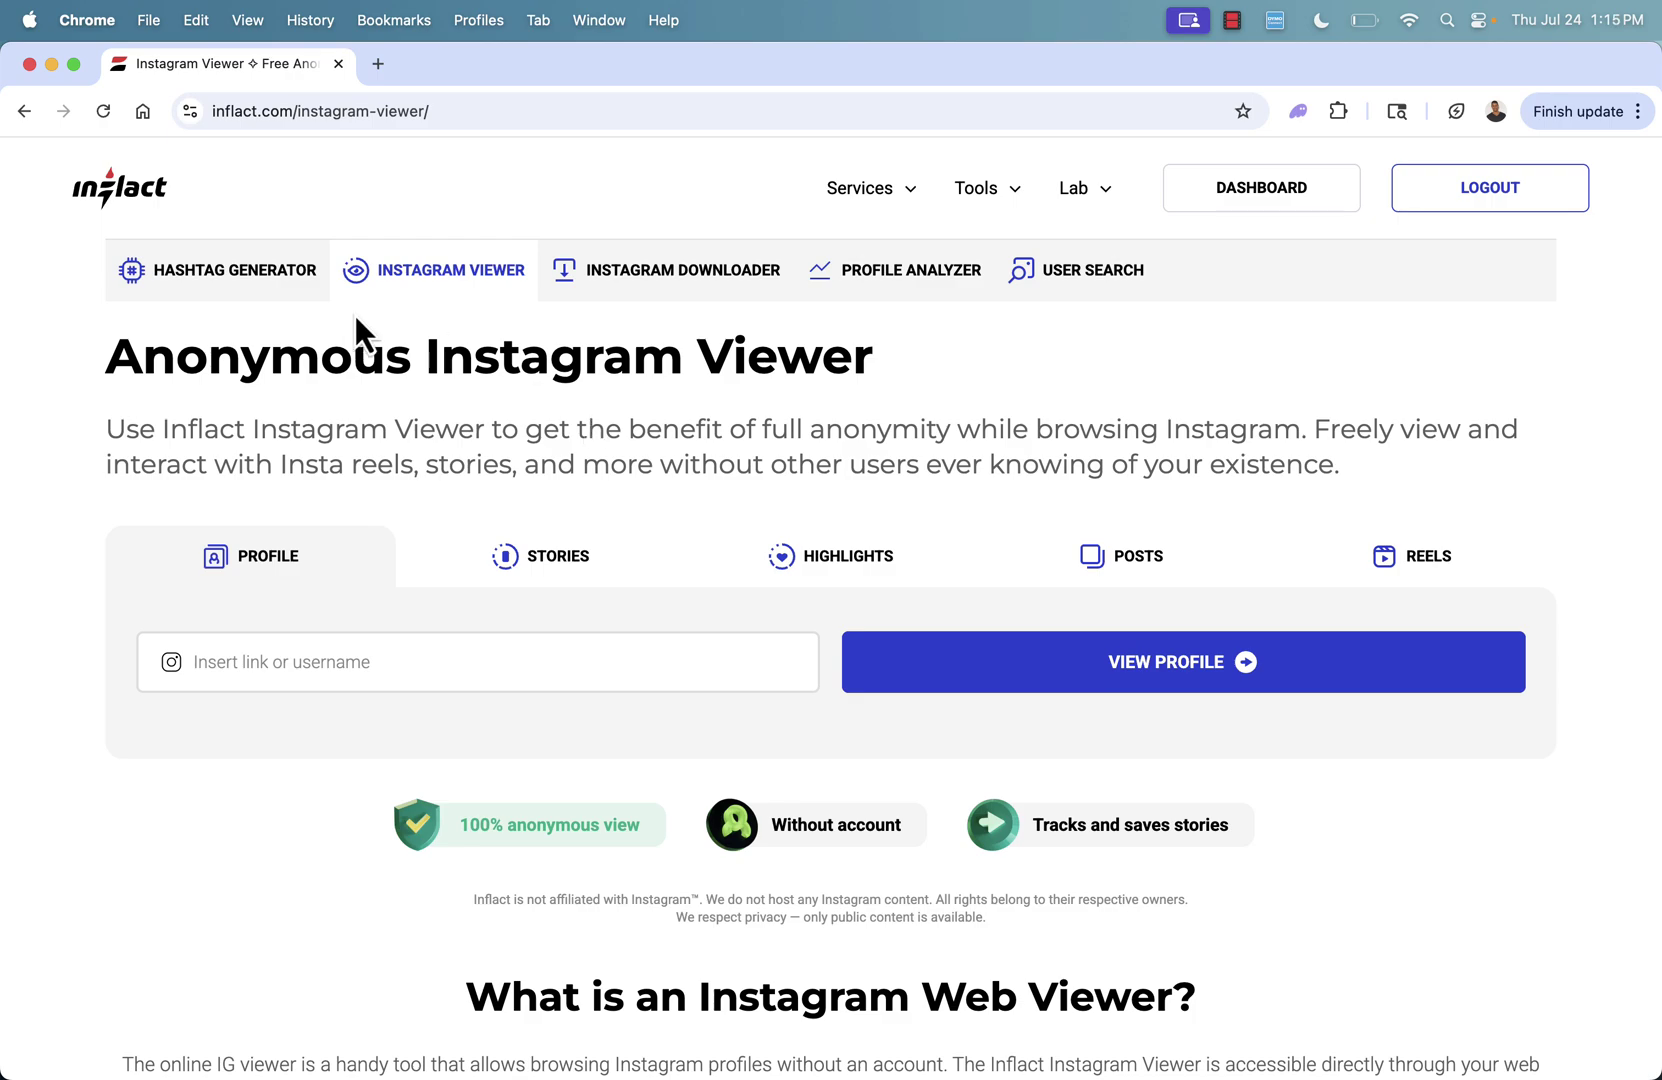
scroll(432, 403, down, 2)
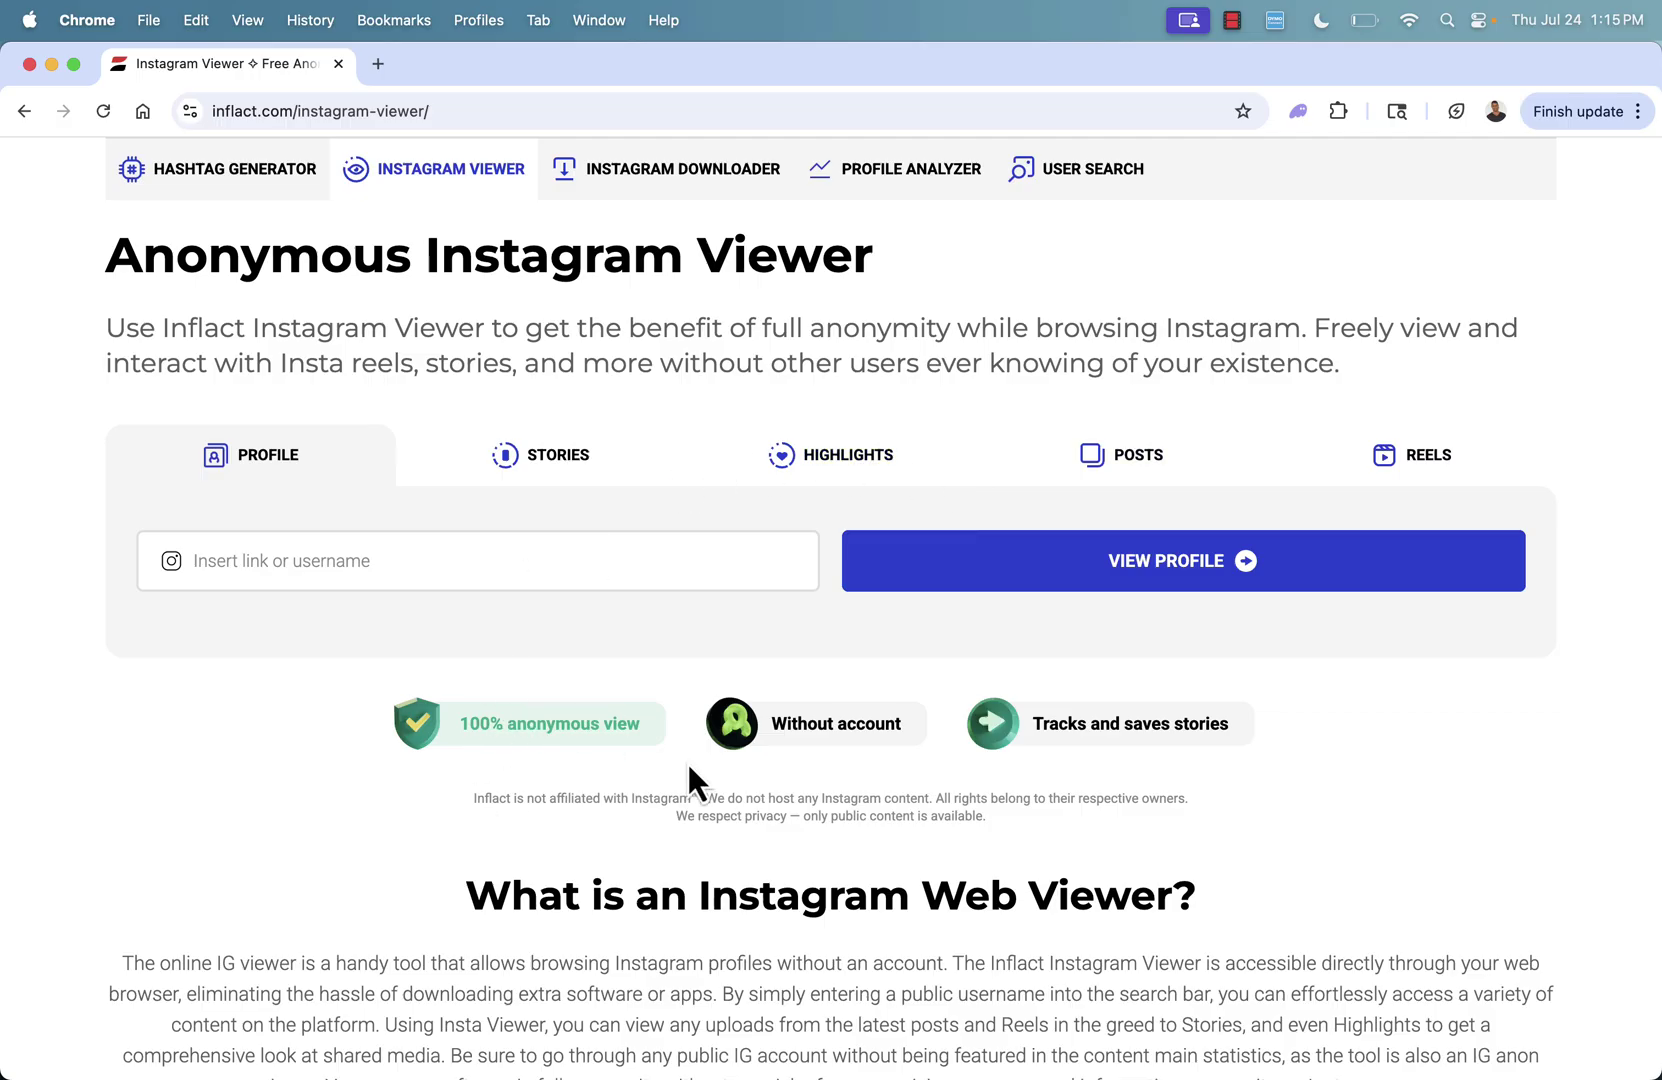
scroll(800, 750, down, 5)
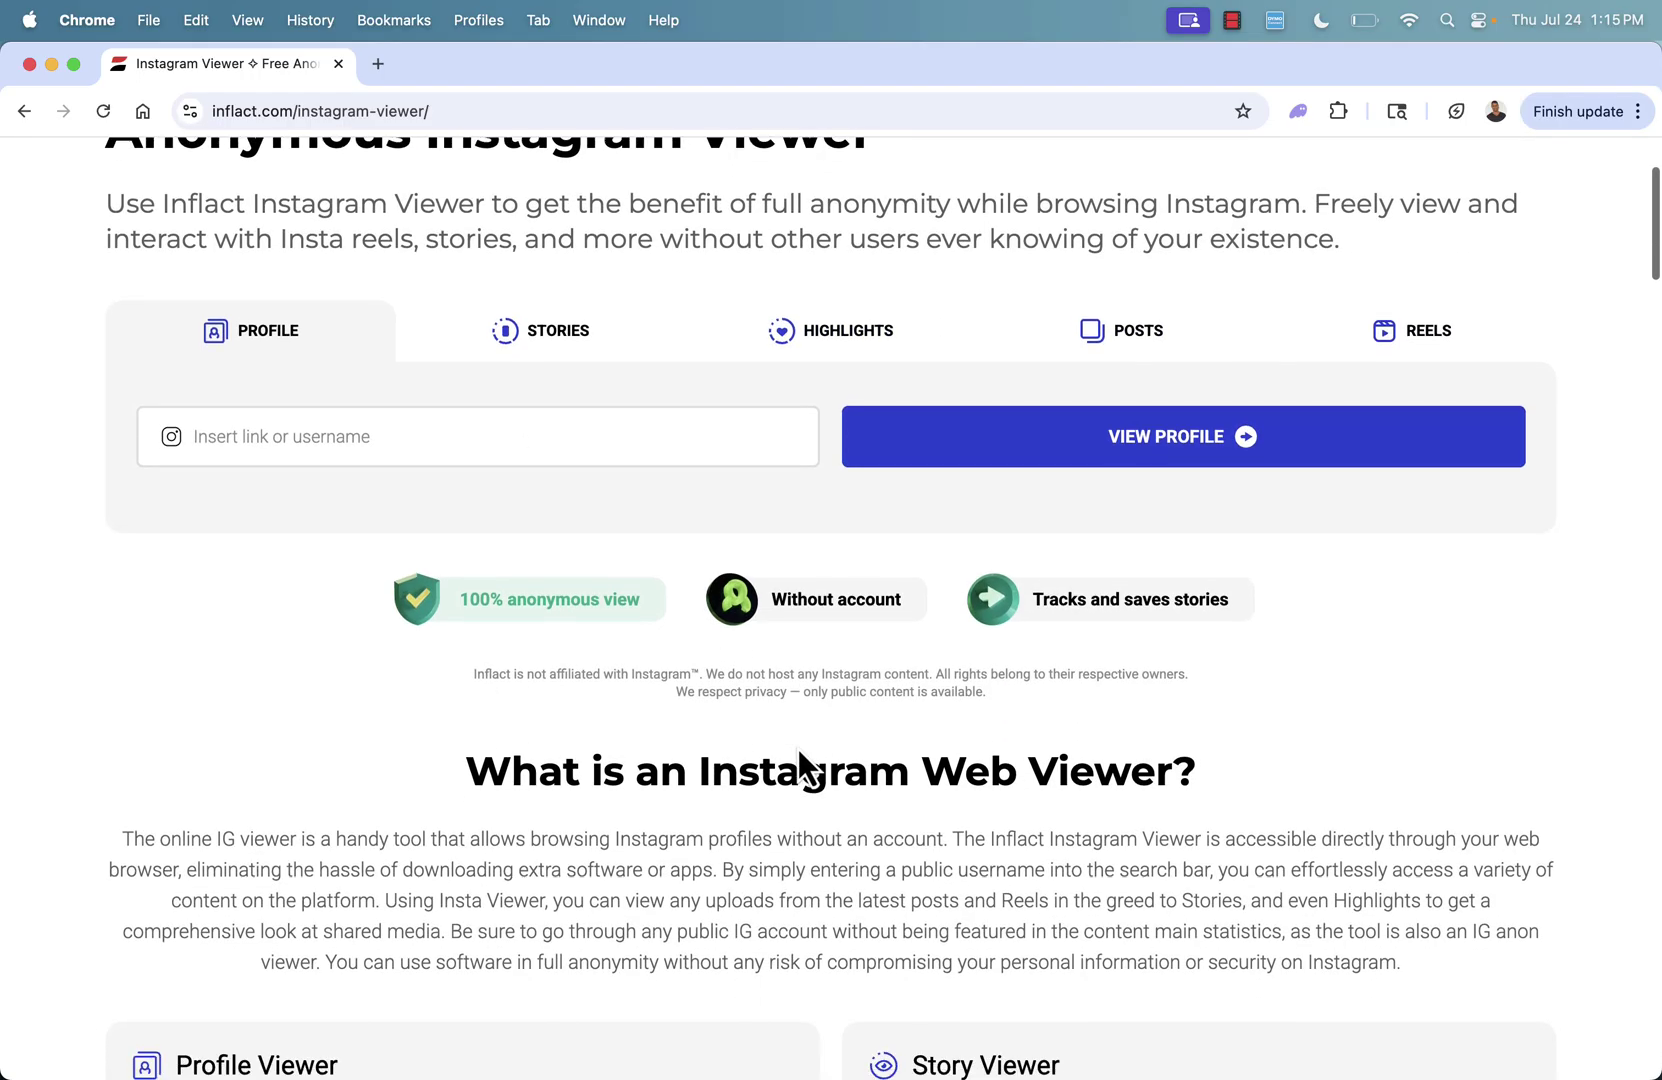
scroll(797, 750, down, 3)
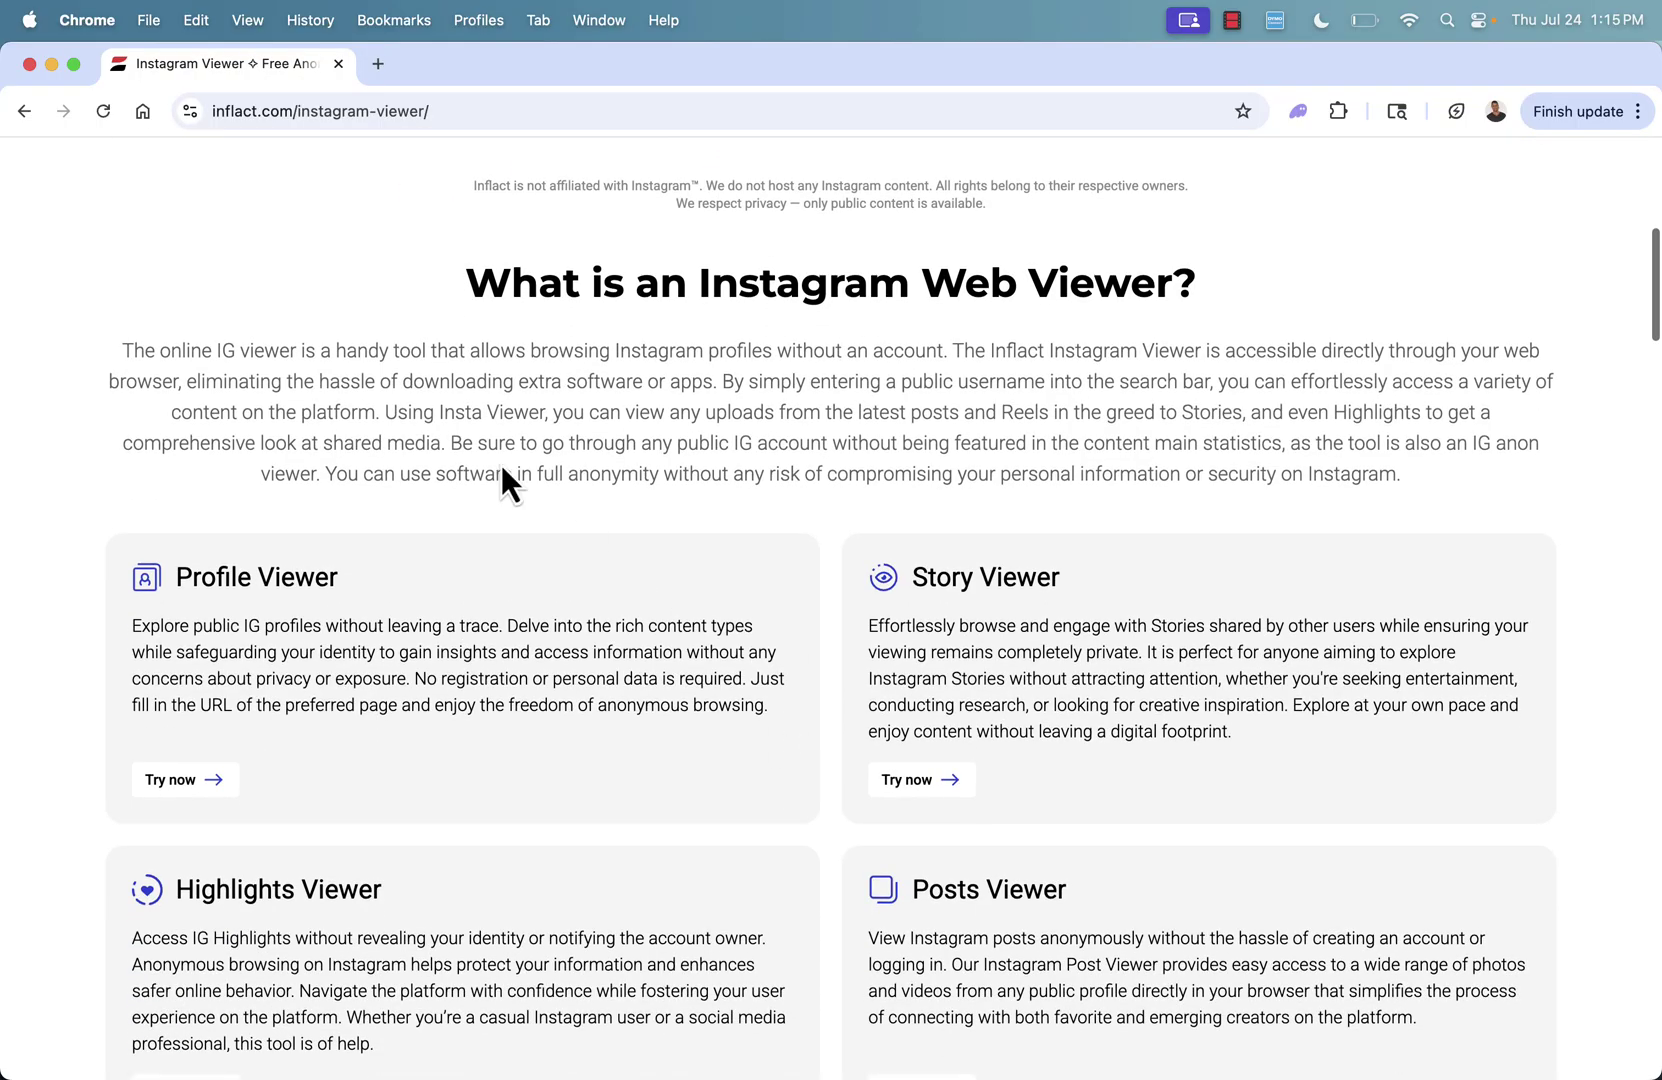
scroll(712, 475, up, 8)
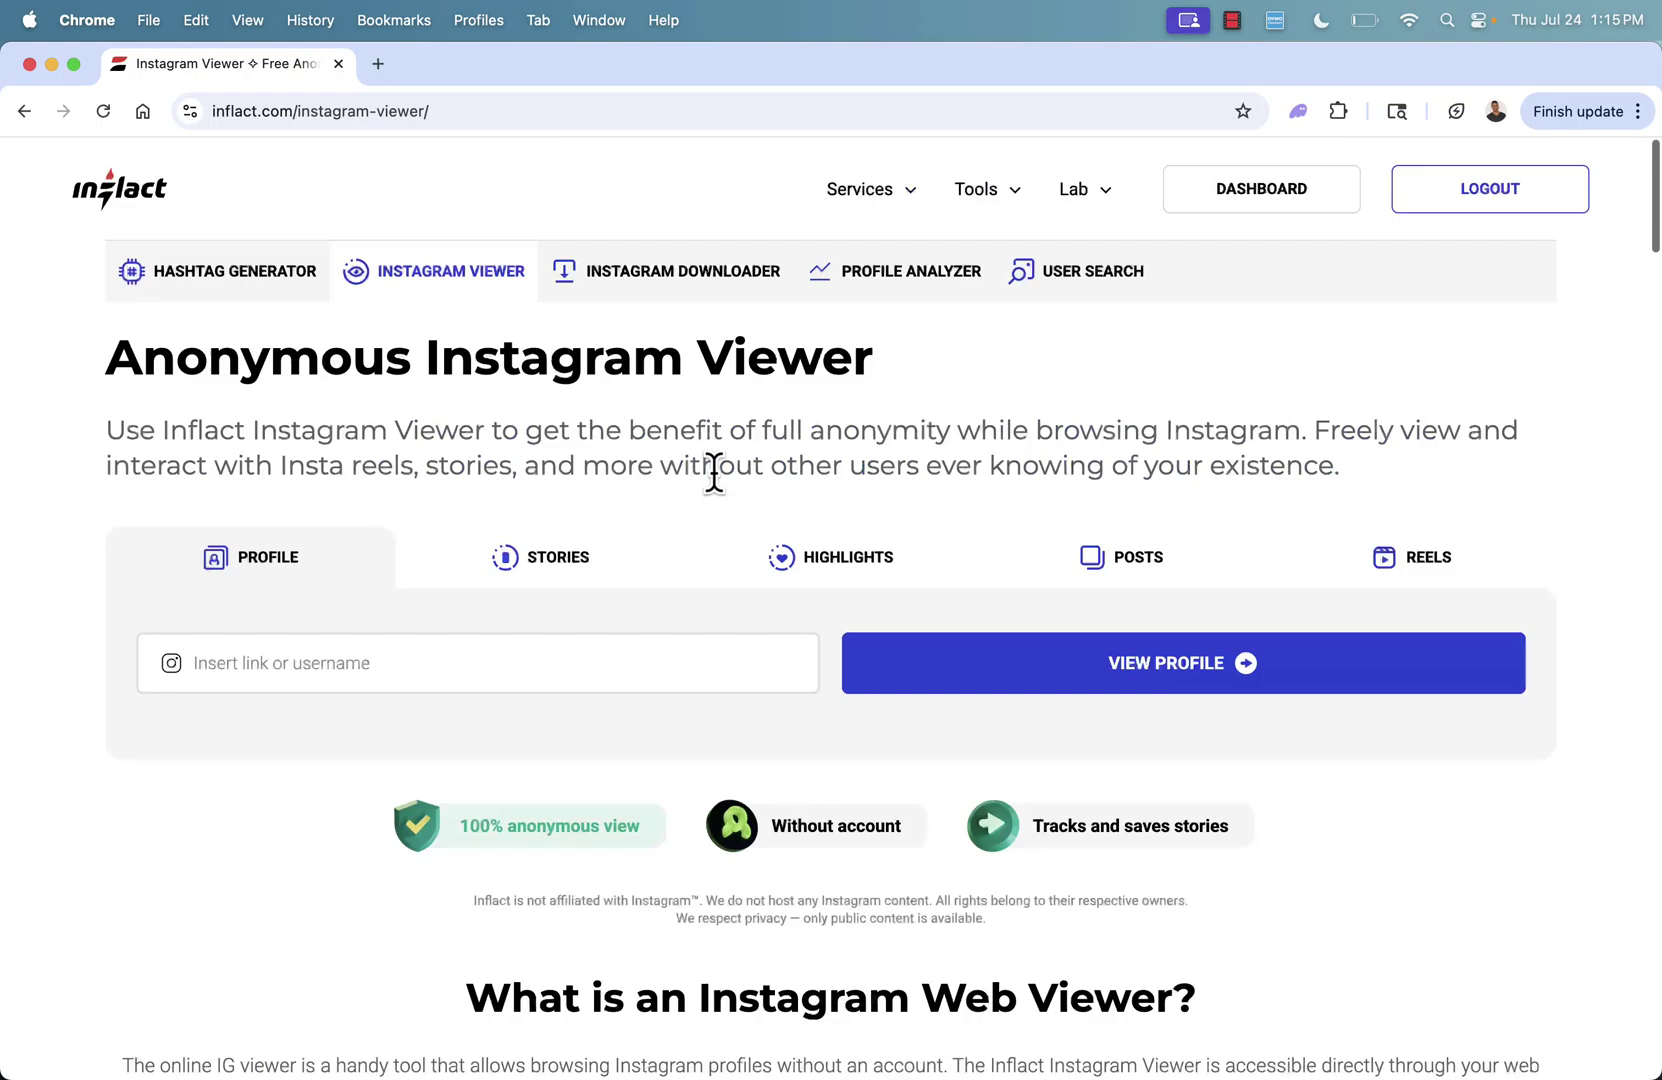
Paste gymshark into the username field and pick the official Gymshark account.
click(489, 665)
text(gymshark)
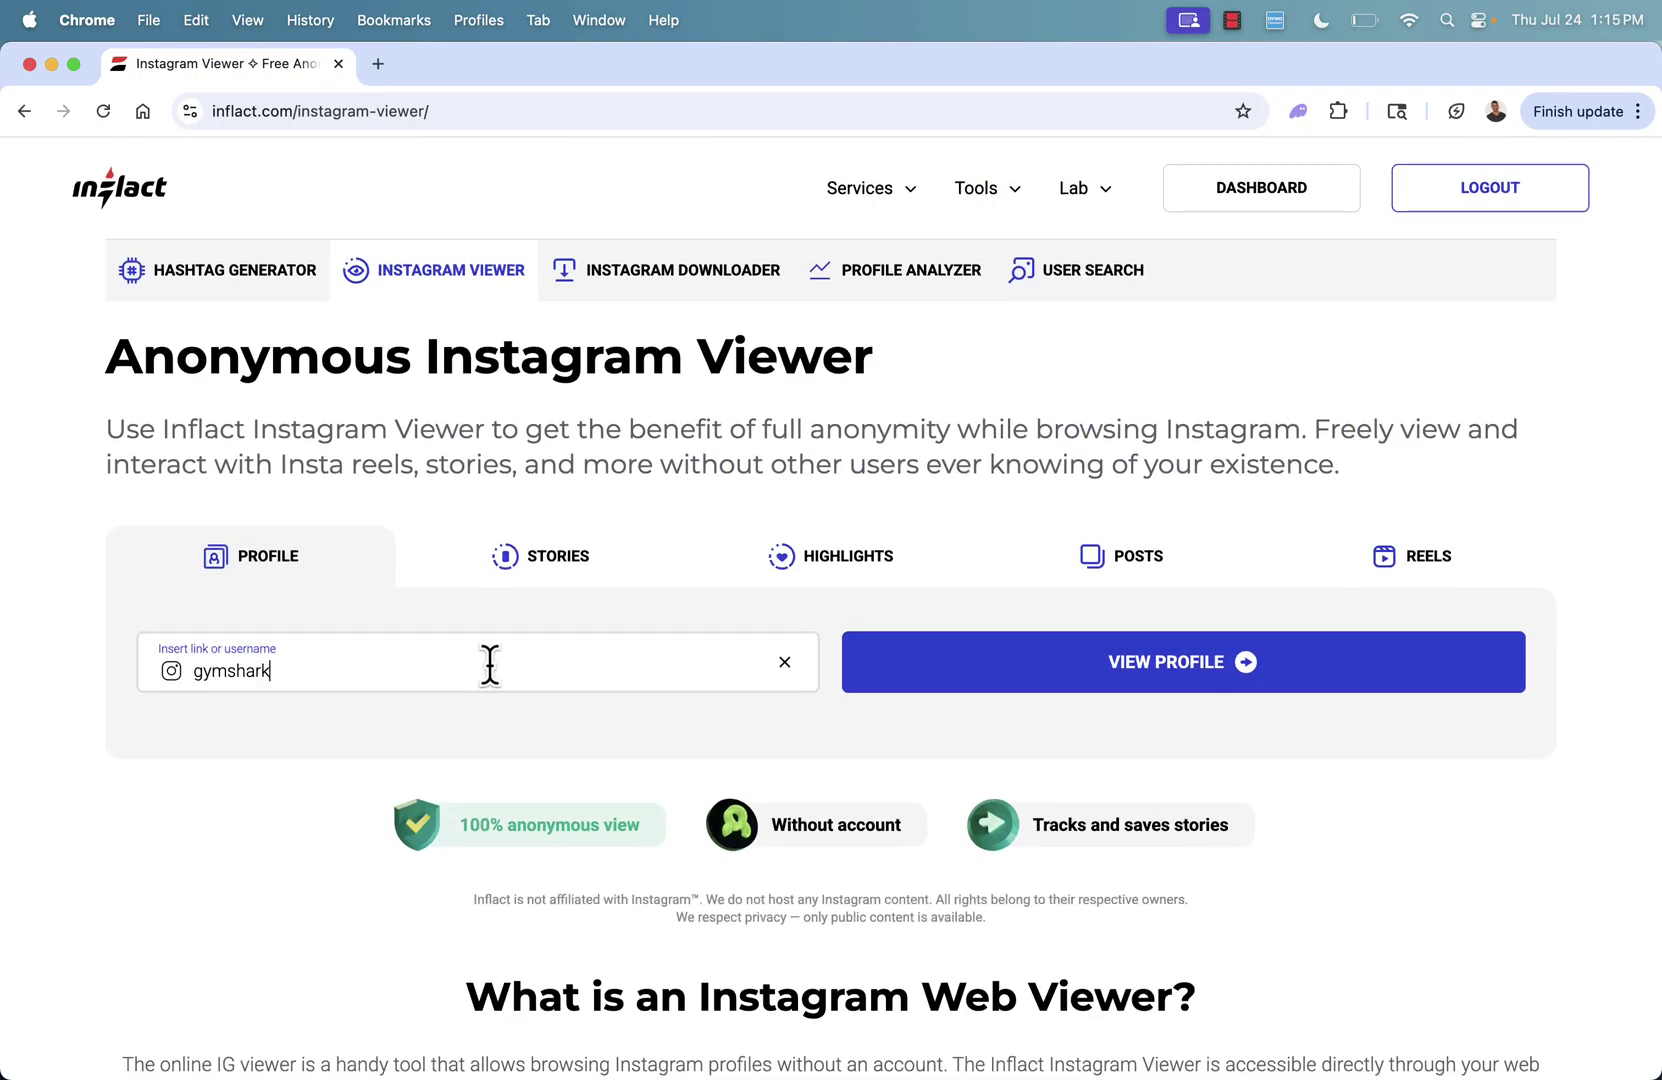
click(495, 737)
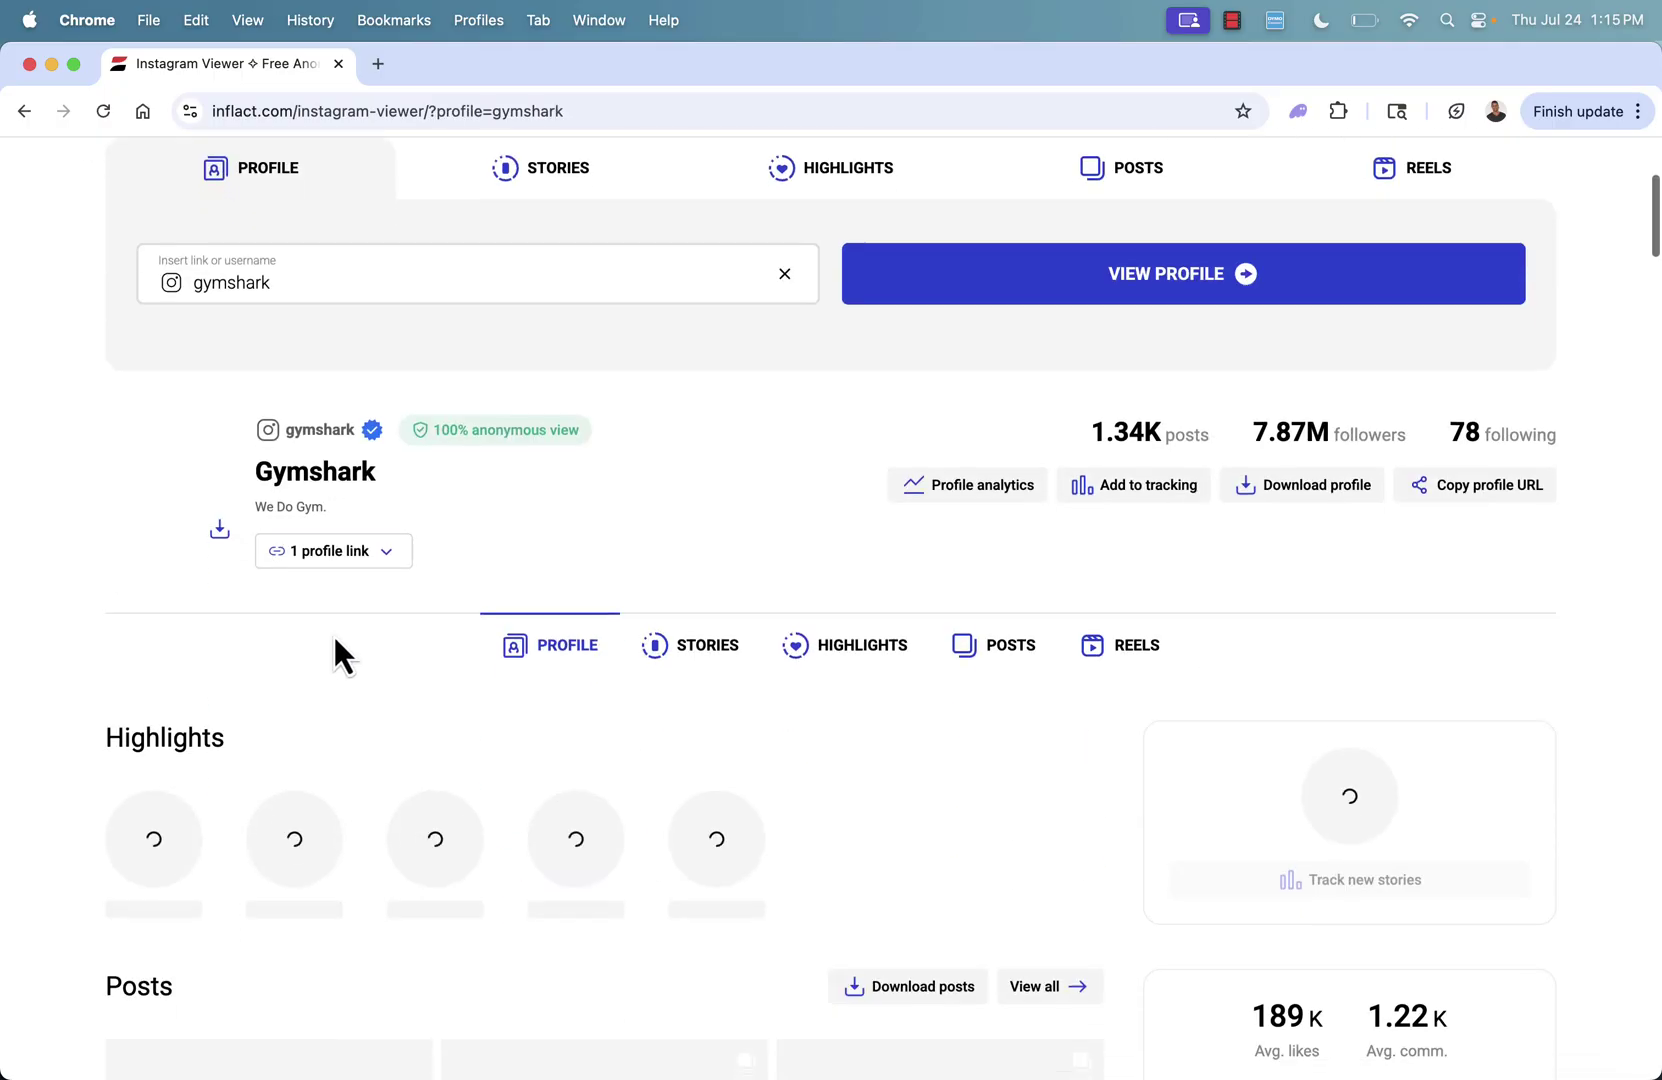
Browse Gymshark's highlights, posts and reels (1.34K posts, 7.87M followers).
scroll(333, 634, down, 3)
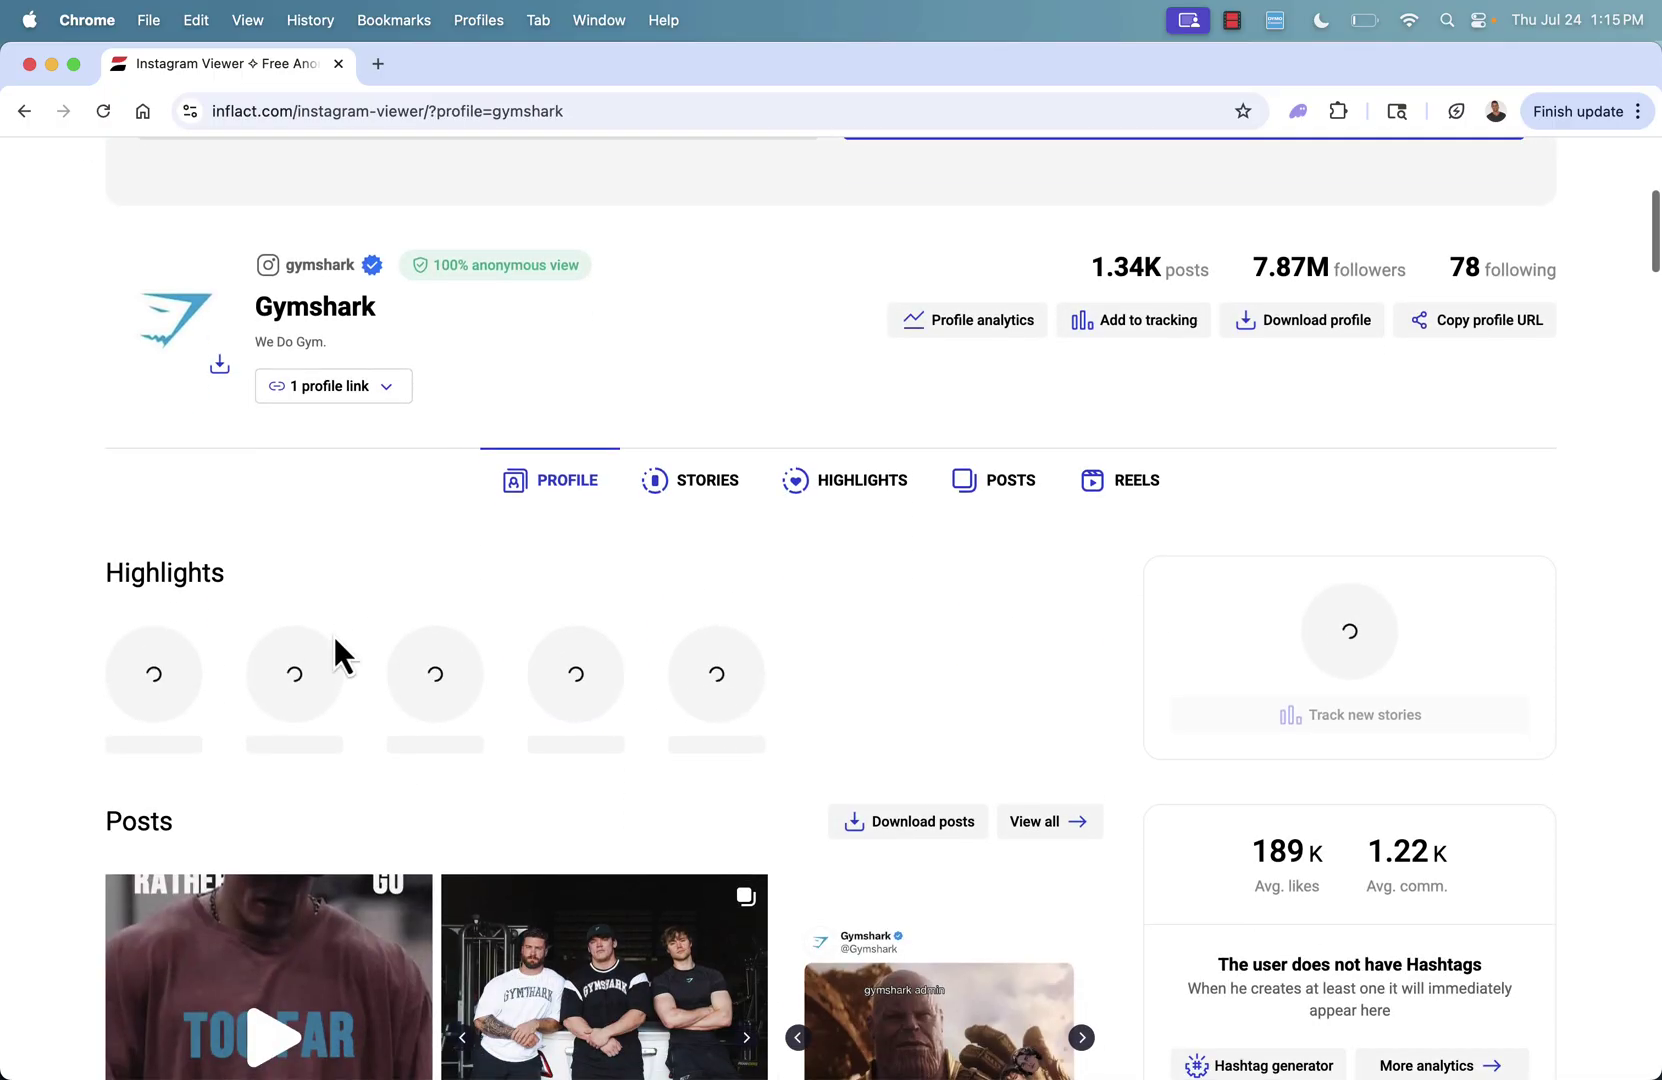
scroll(479, 580, down, 8)
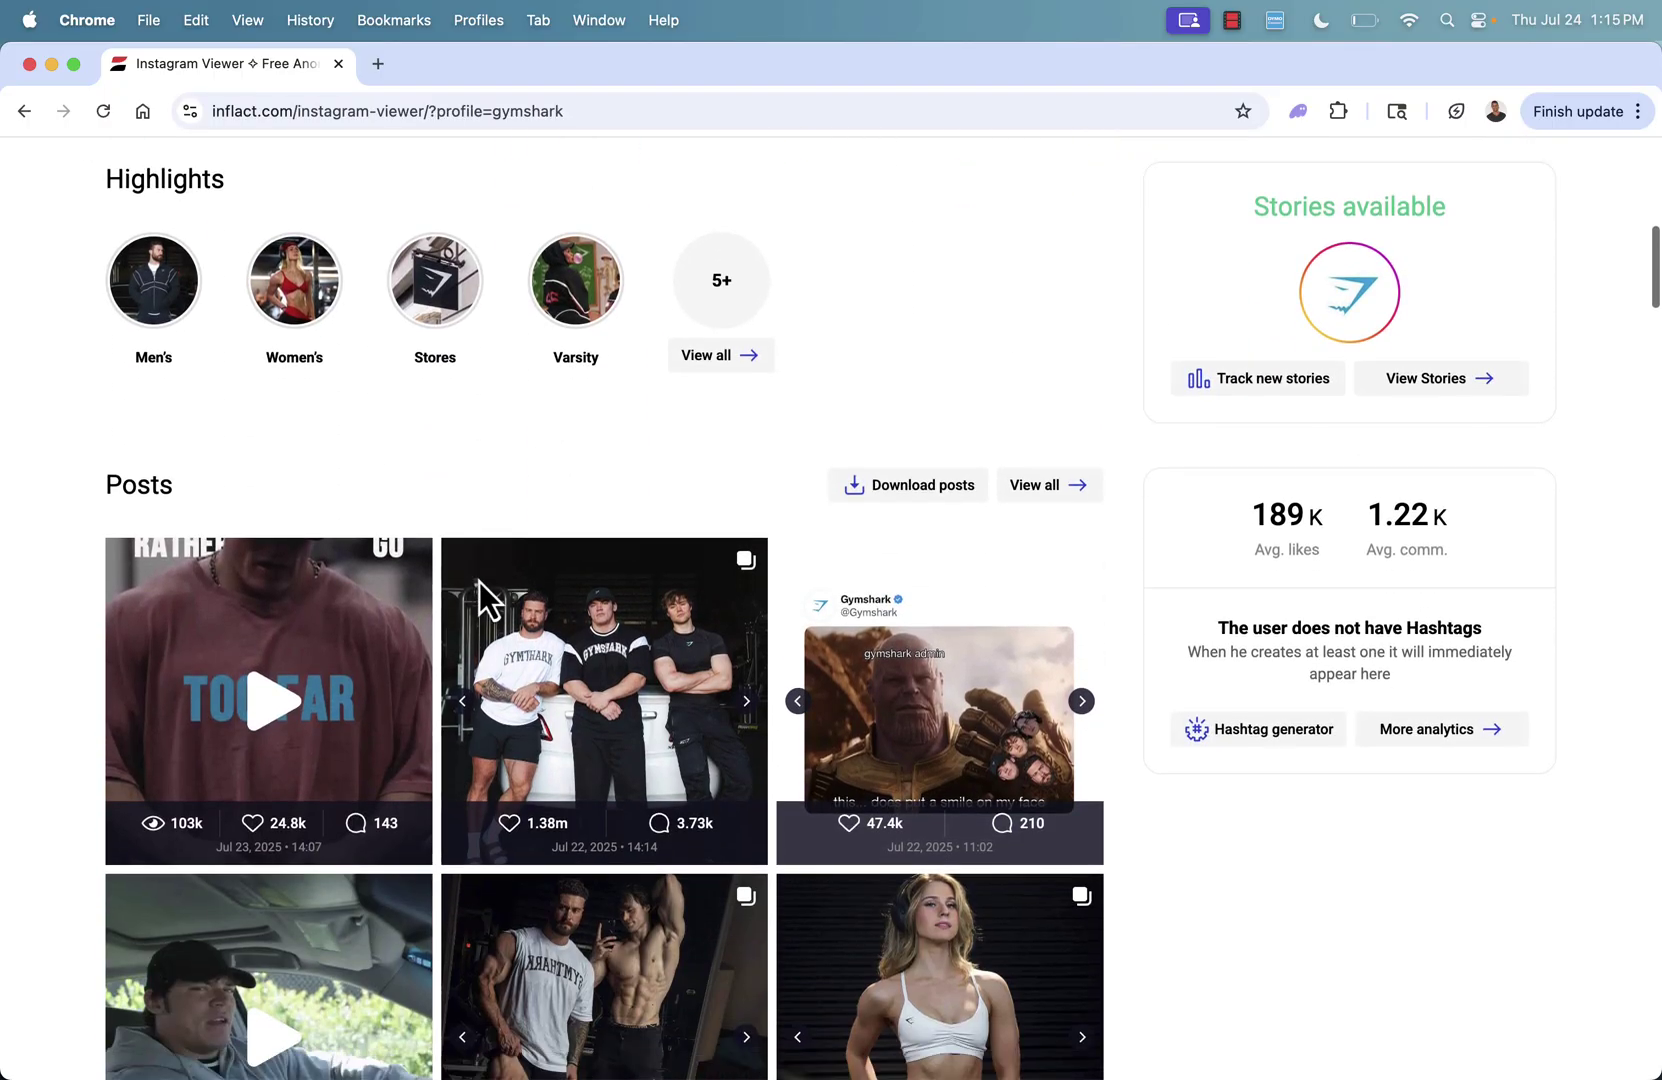
scroll(487, 597, down, 3)
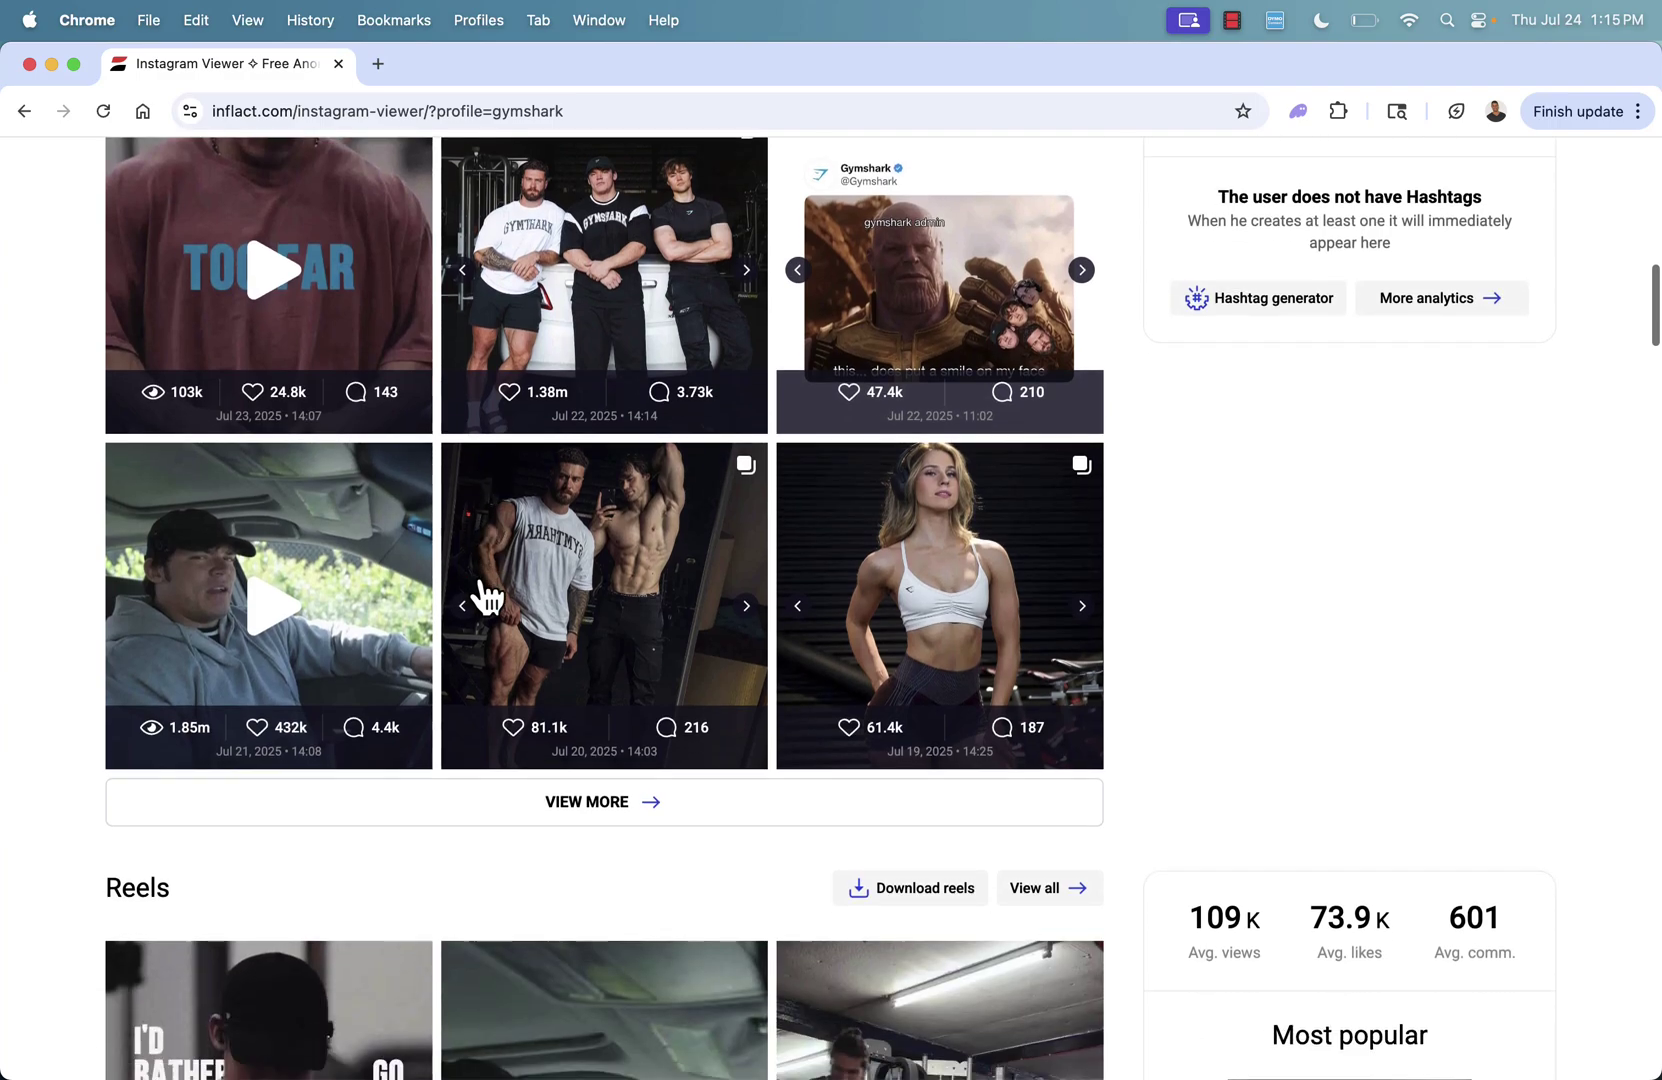
scroll(487, 597, up, 6)
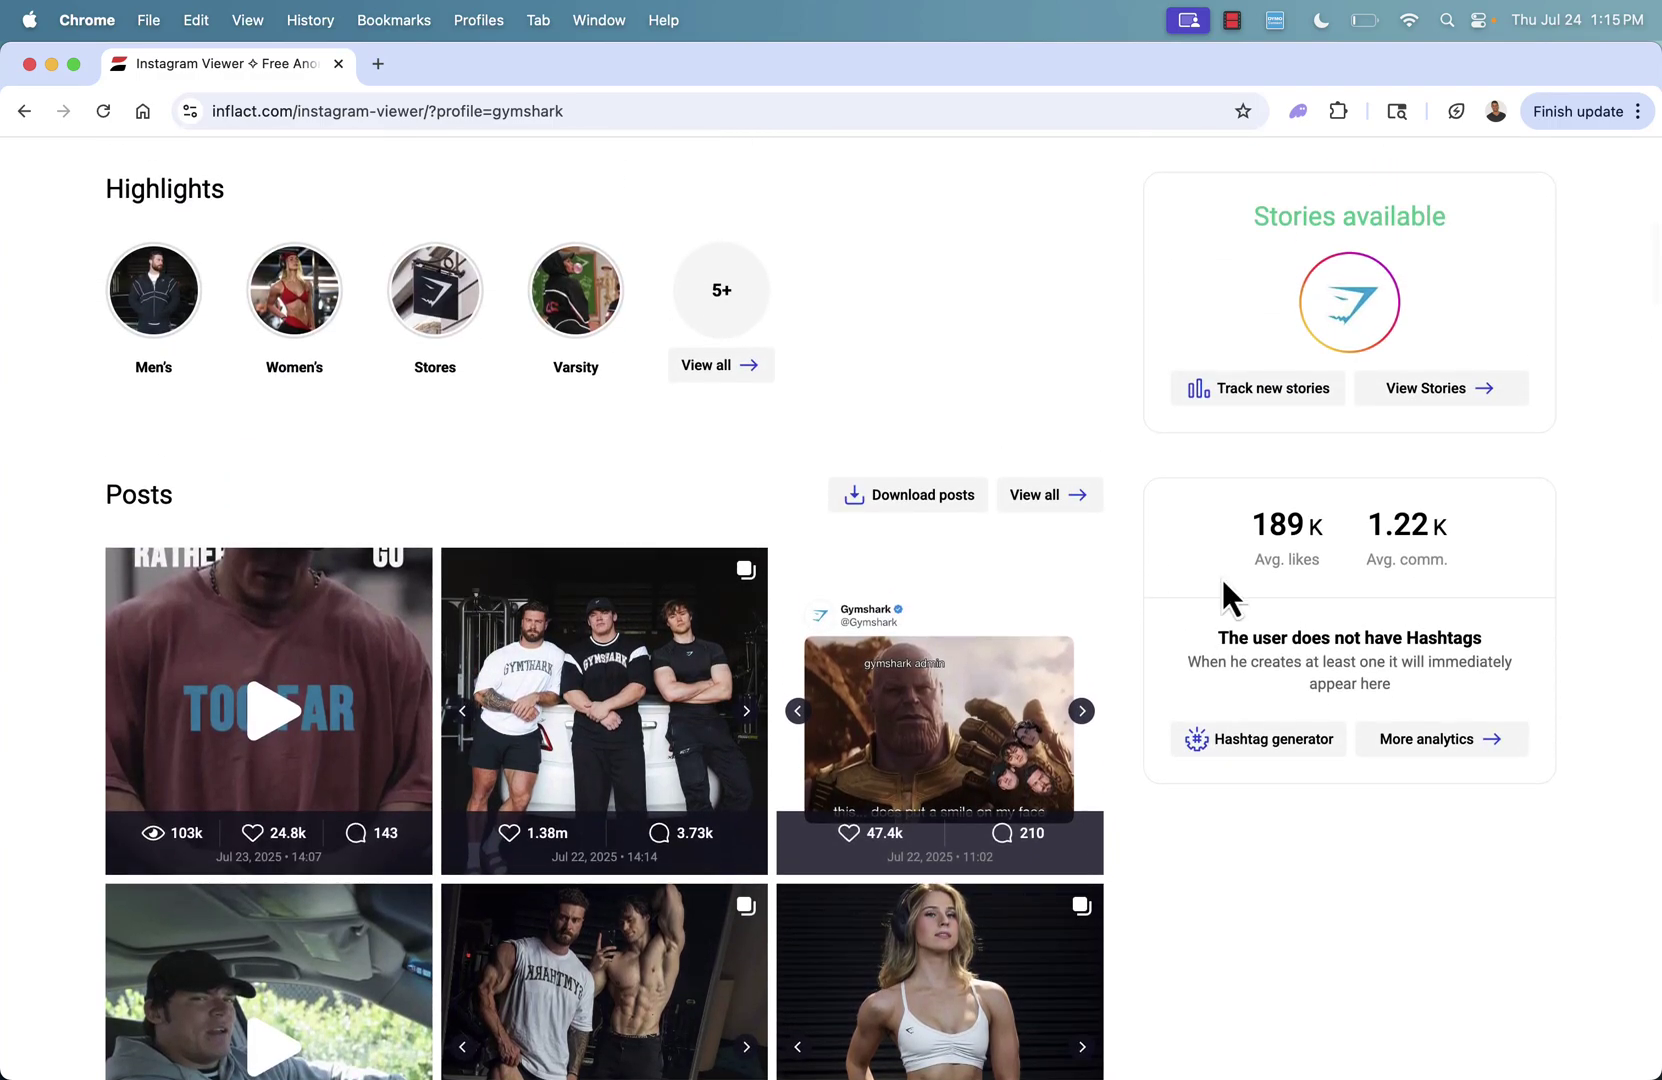
scroll(1221, 577, up, 10)
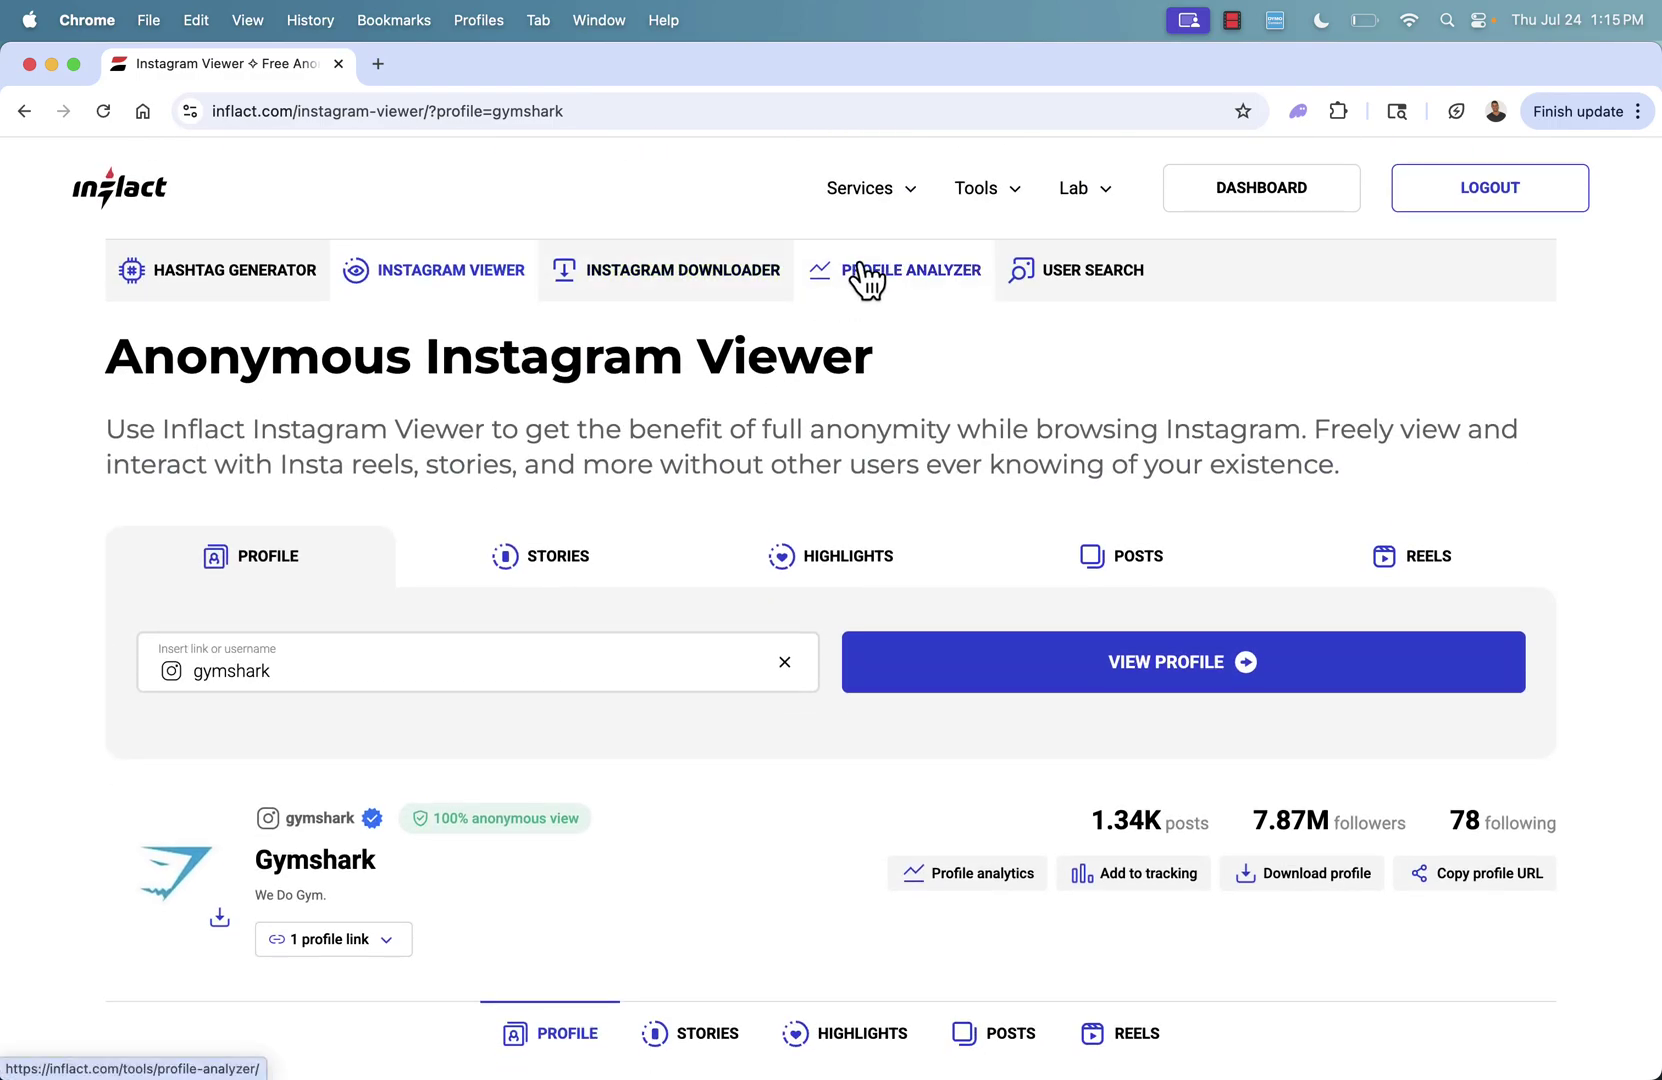
scroll(519, 620, down, 3)
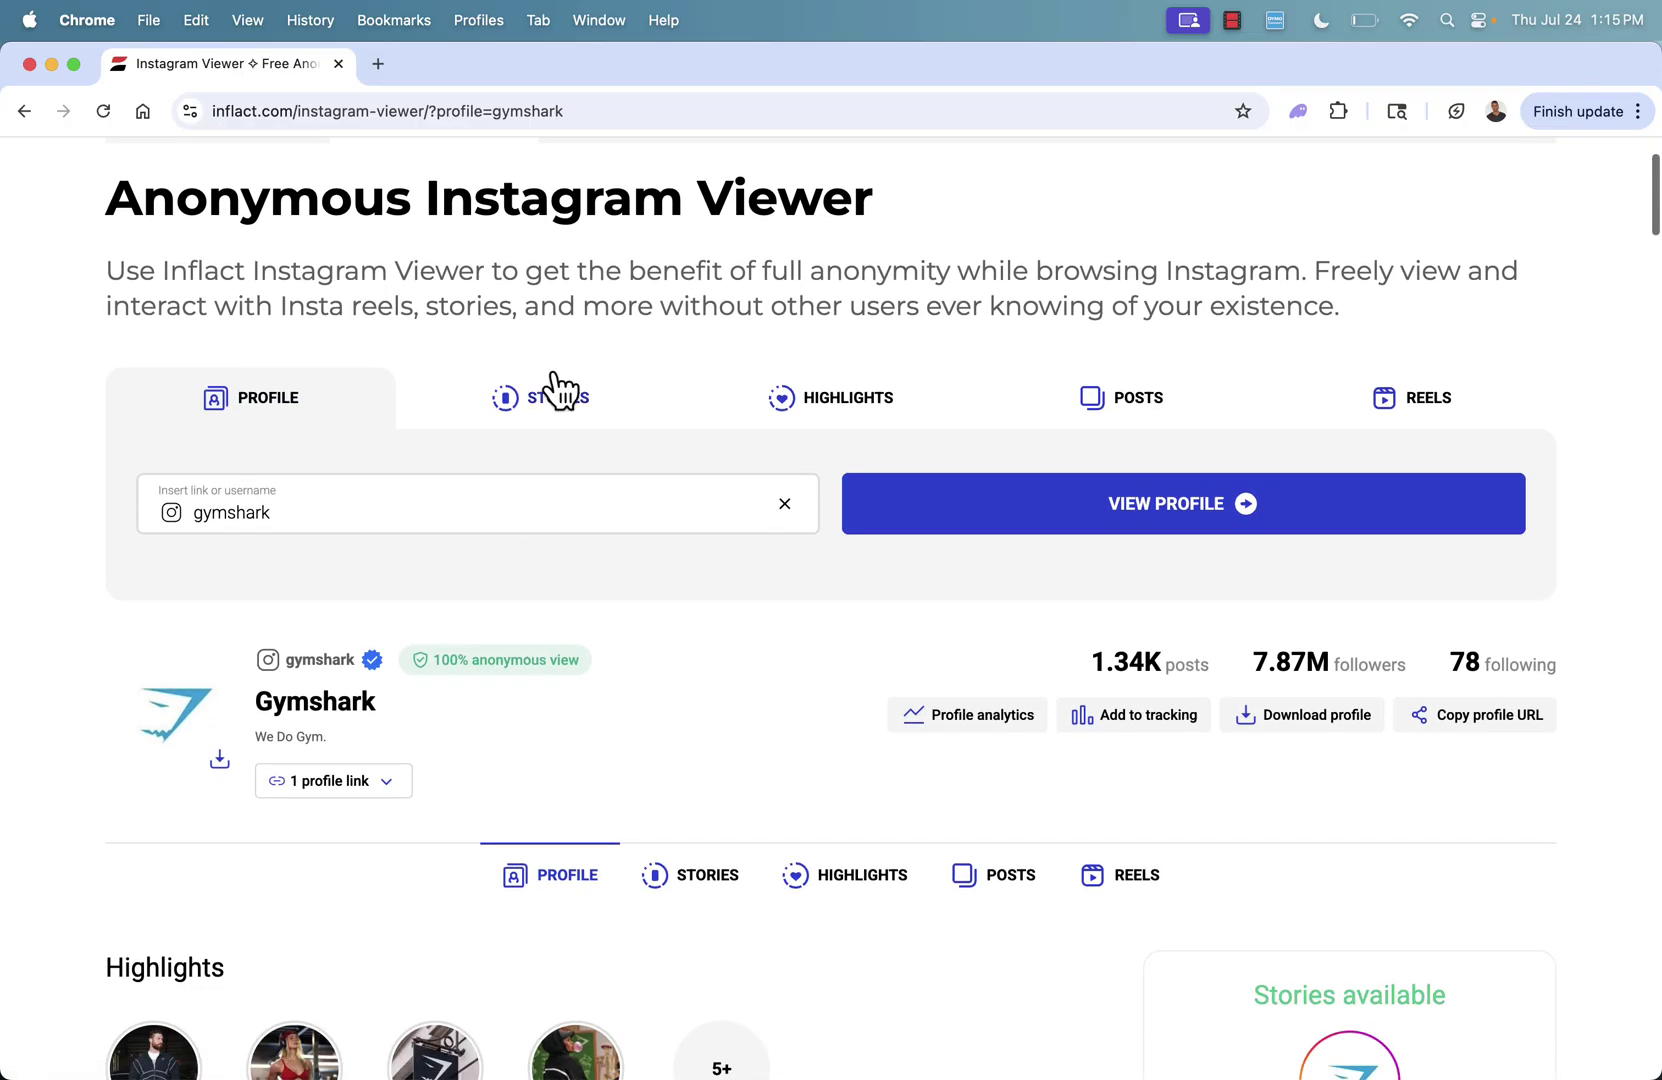
Cycle through the Stories and Highlights modes, then load gymshark in the Posts viewer.
click(549, 386)
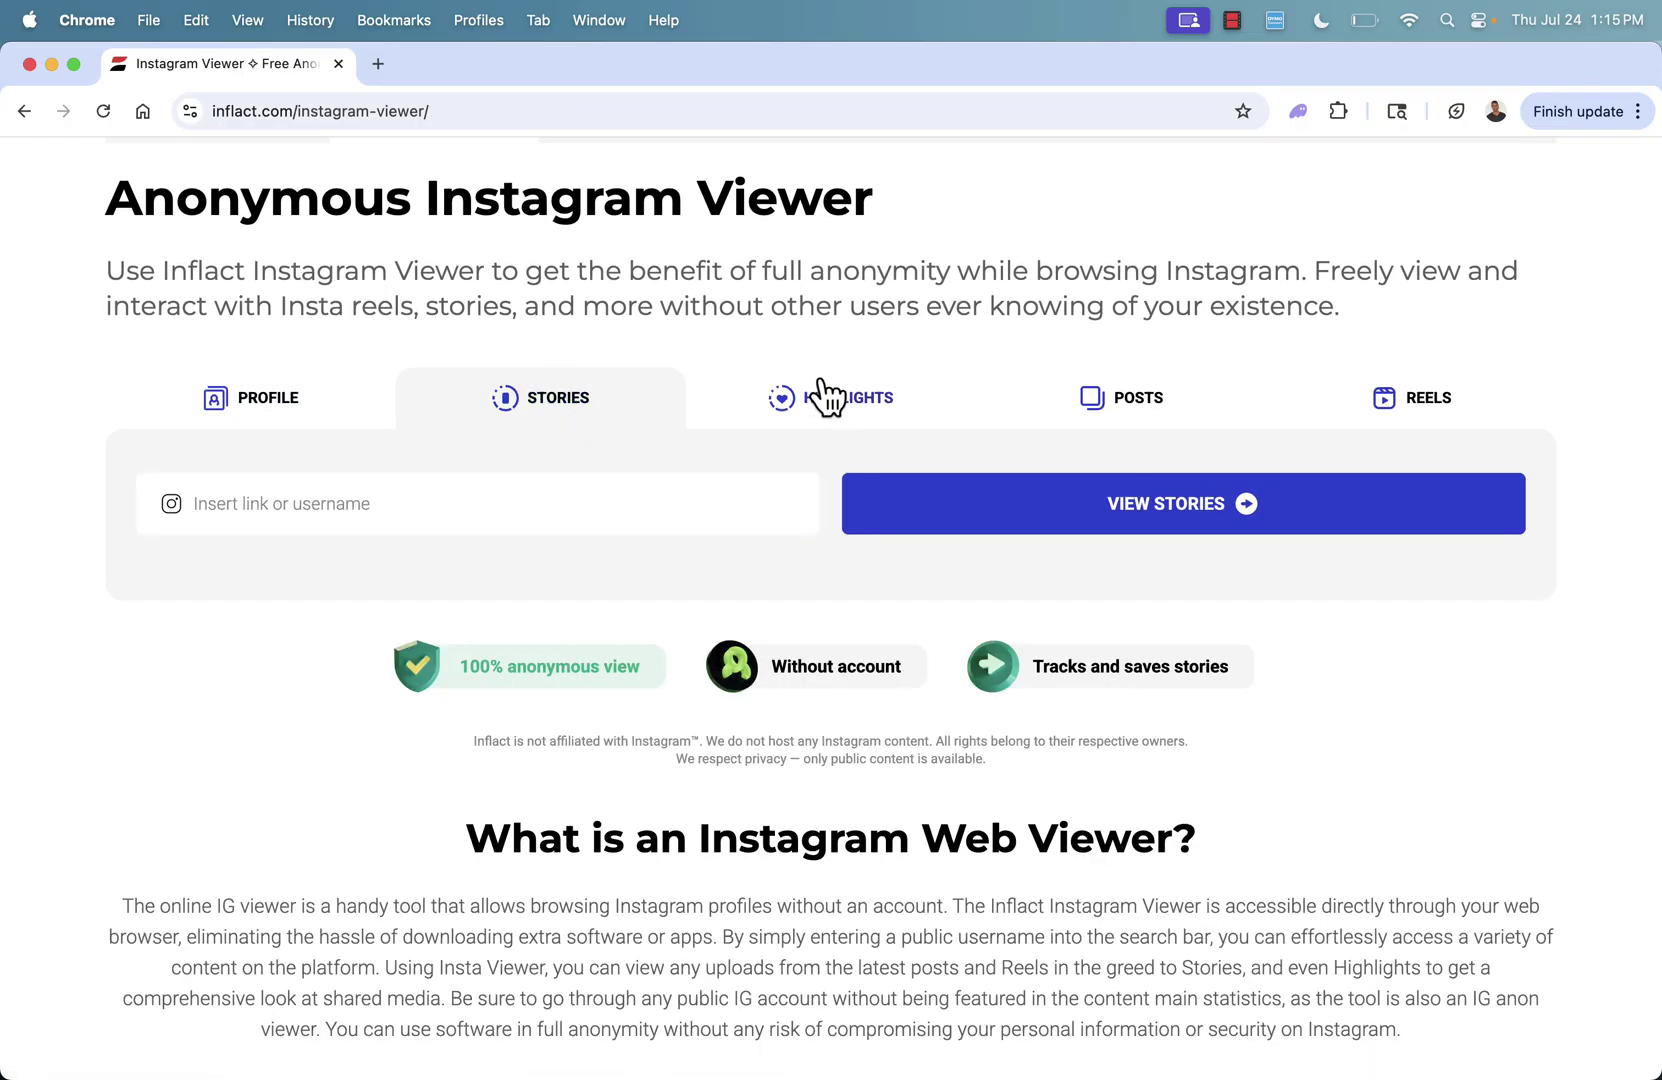
click(790, 398)
click(1055, 405)
click(672, 516)
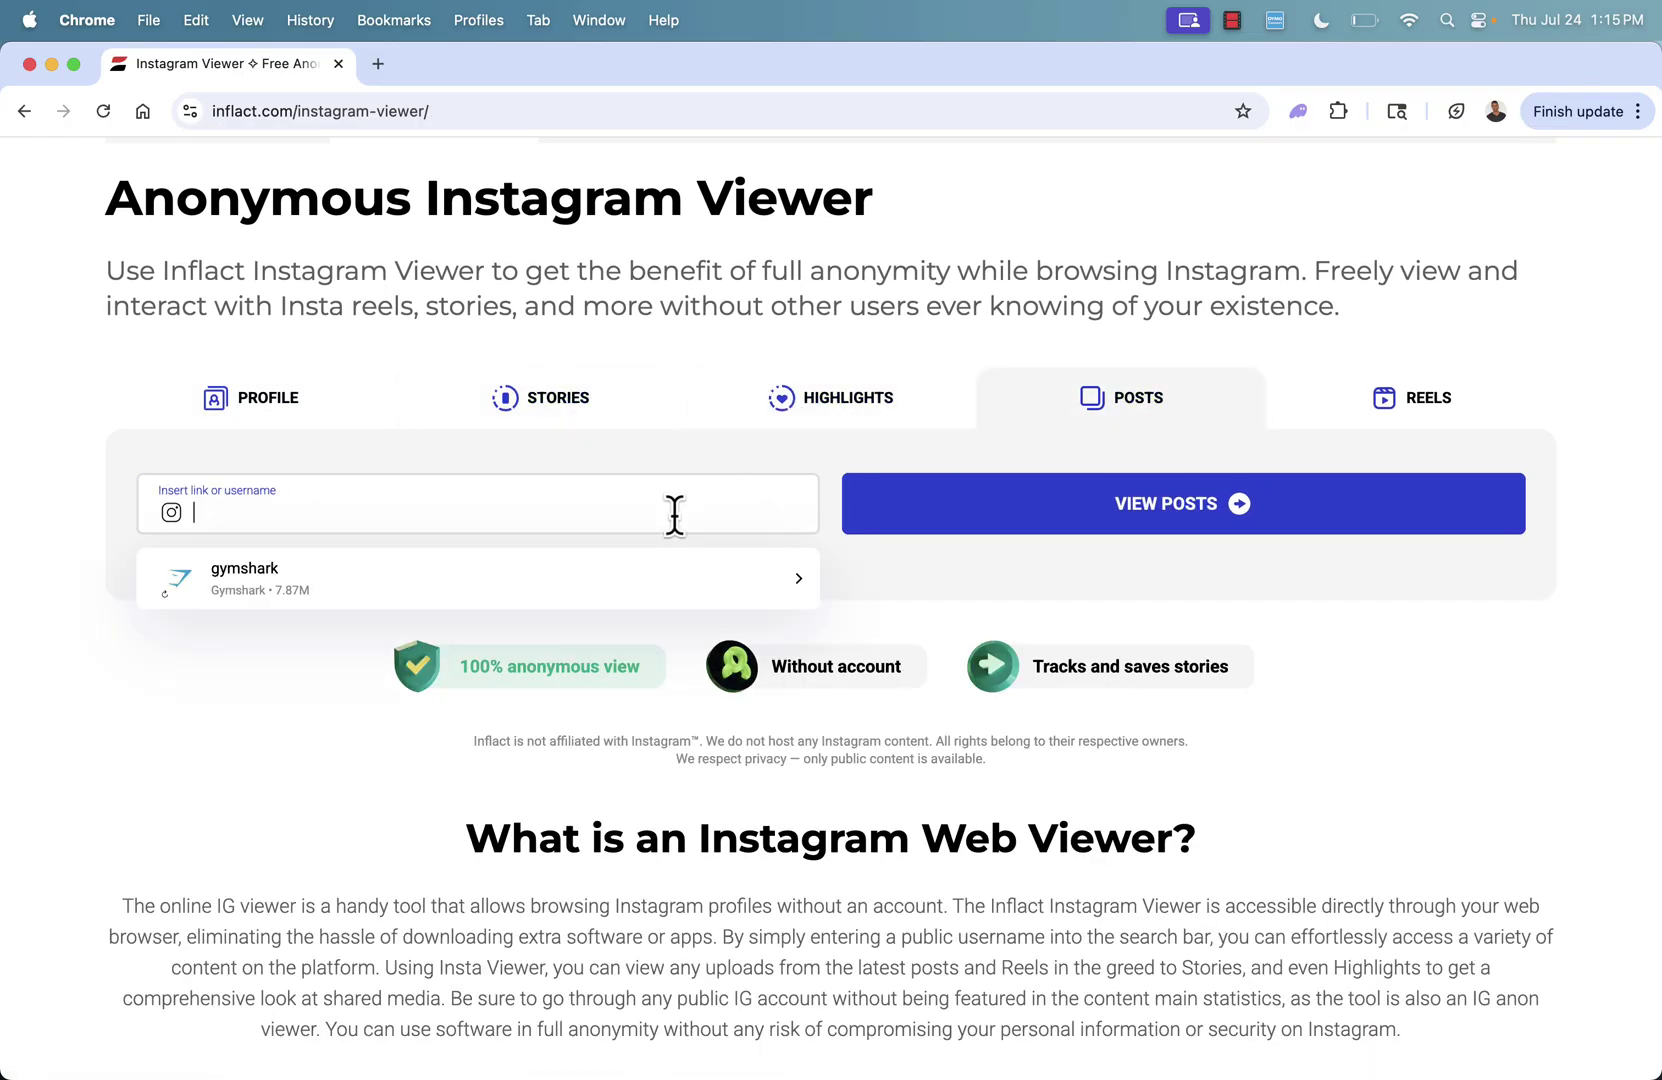
text(gymshark)
click(340, 590)
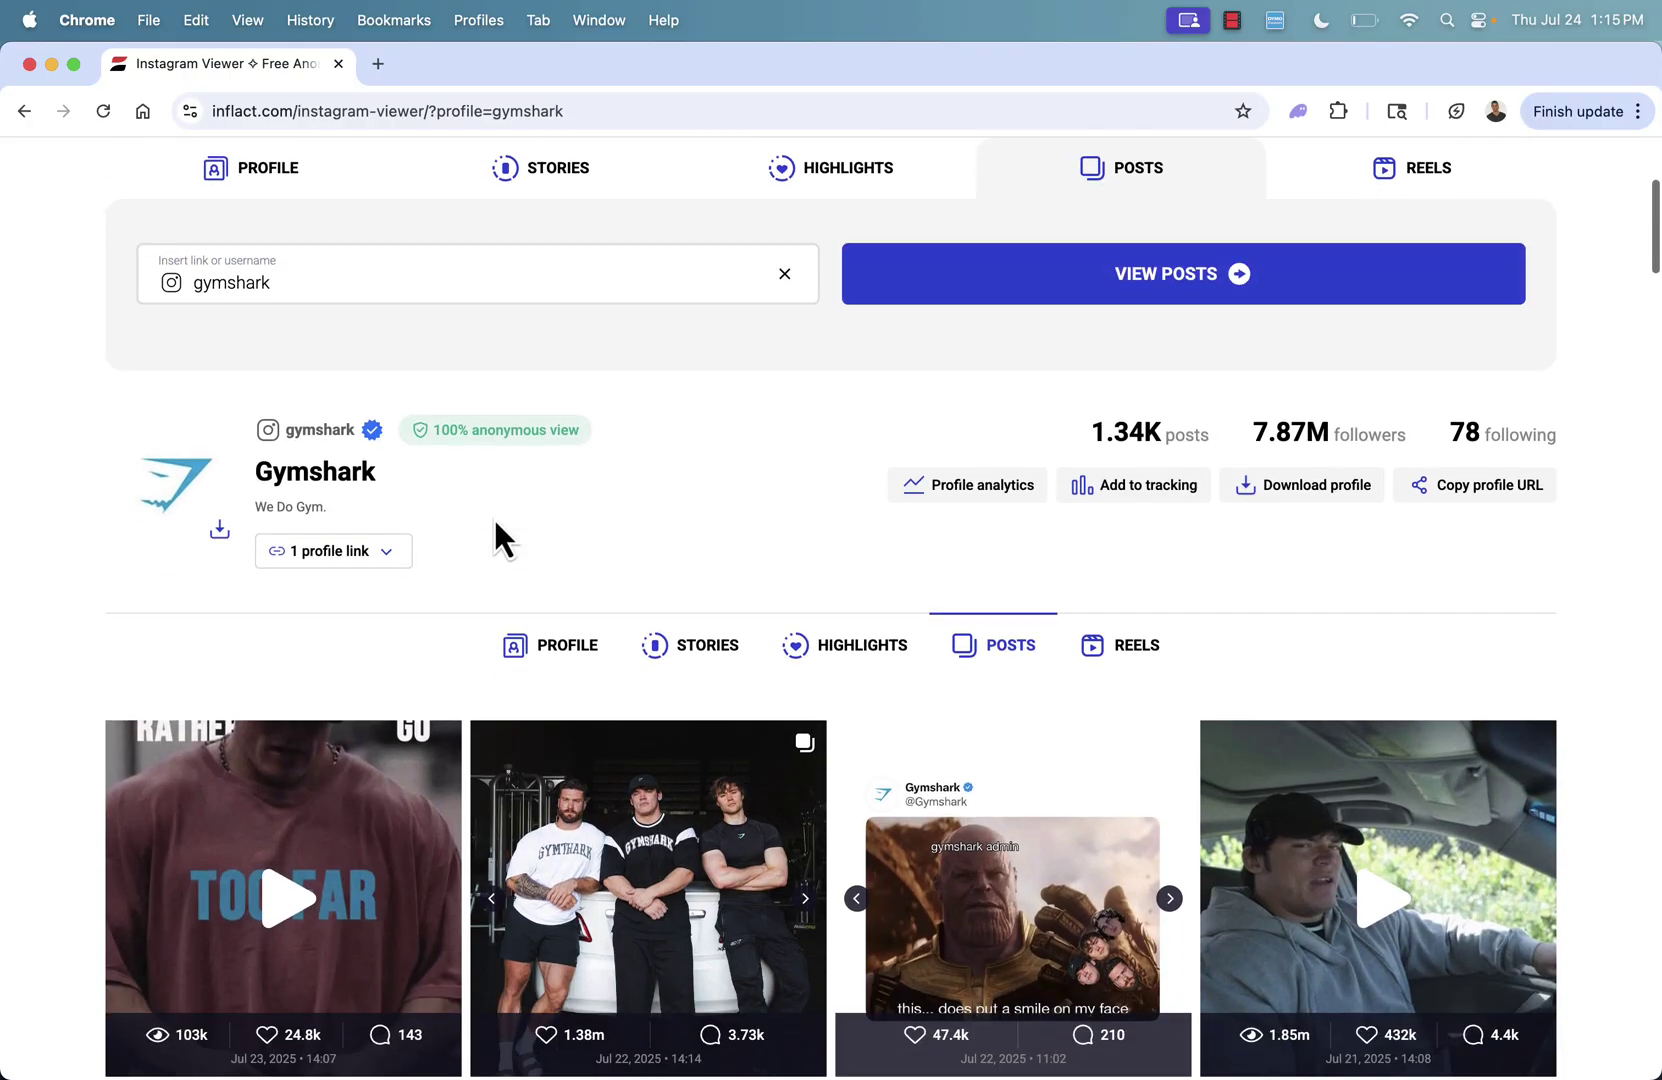
Browse Gymshark's dated posts grid, then switch the profile grid to its Reels.
scroll(688, 600, down, 3)
scroll(693, 600, down, 3)
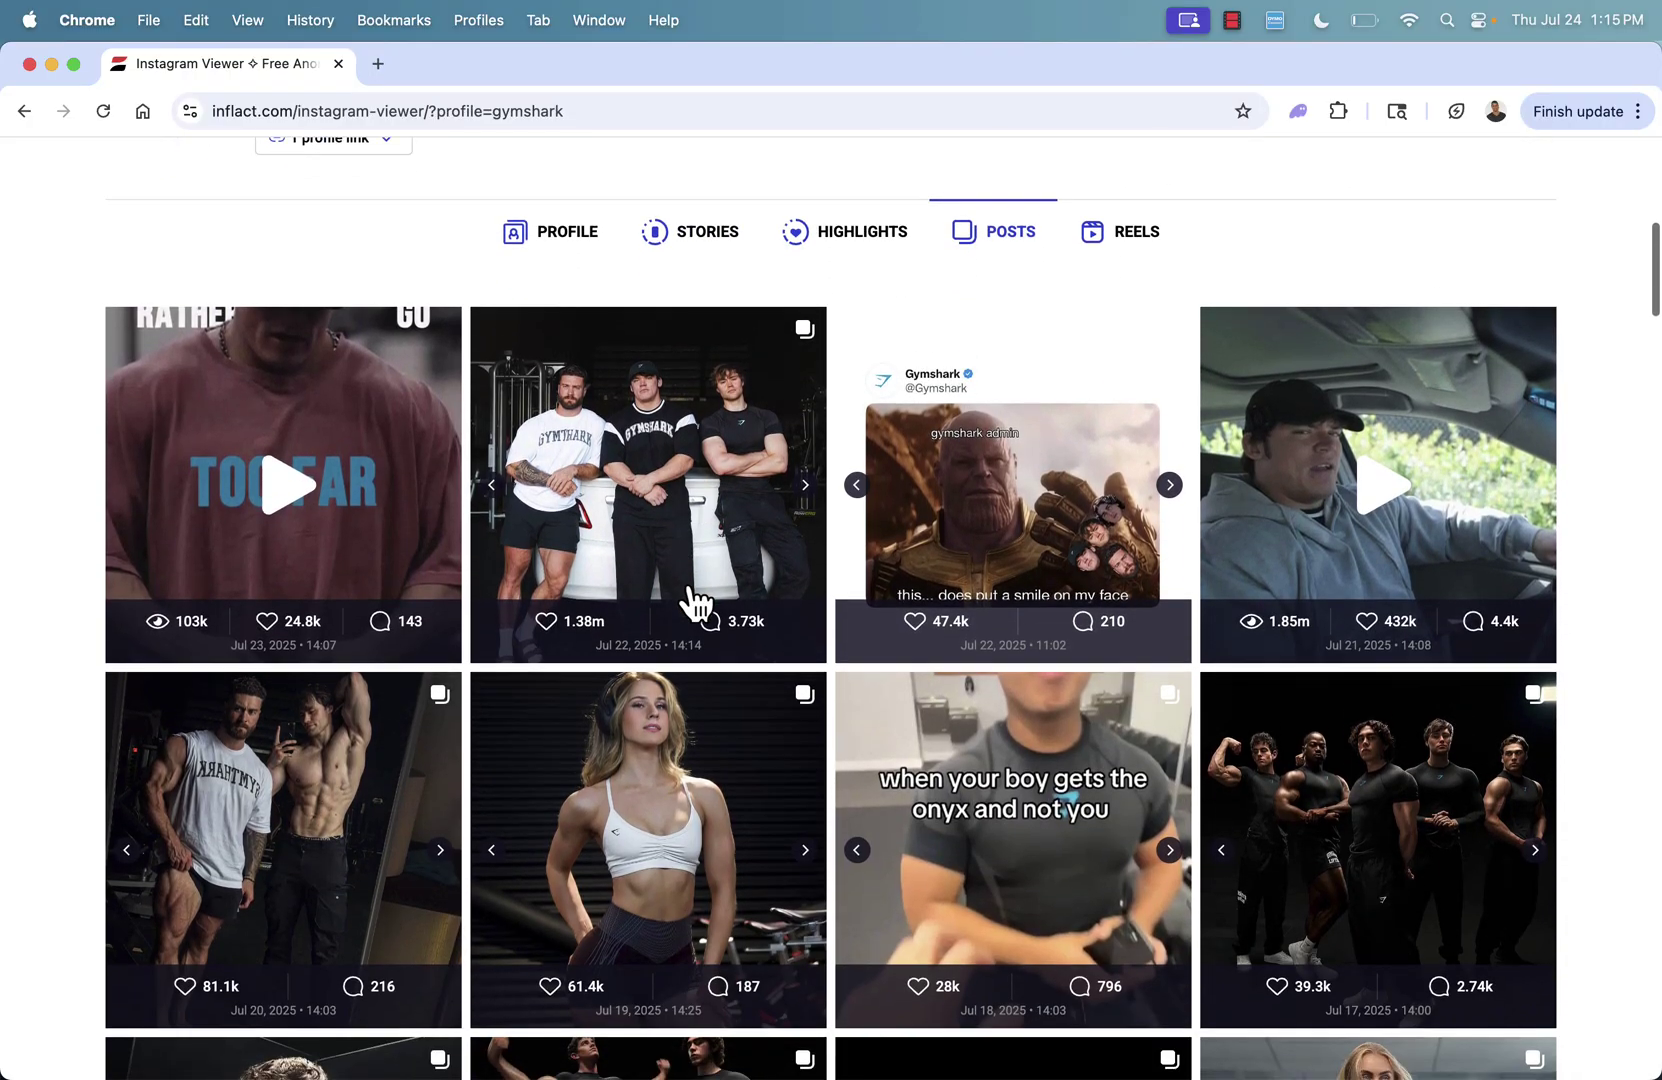
click(1097, 228)
scroll(1017, 286, down, 1)
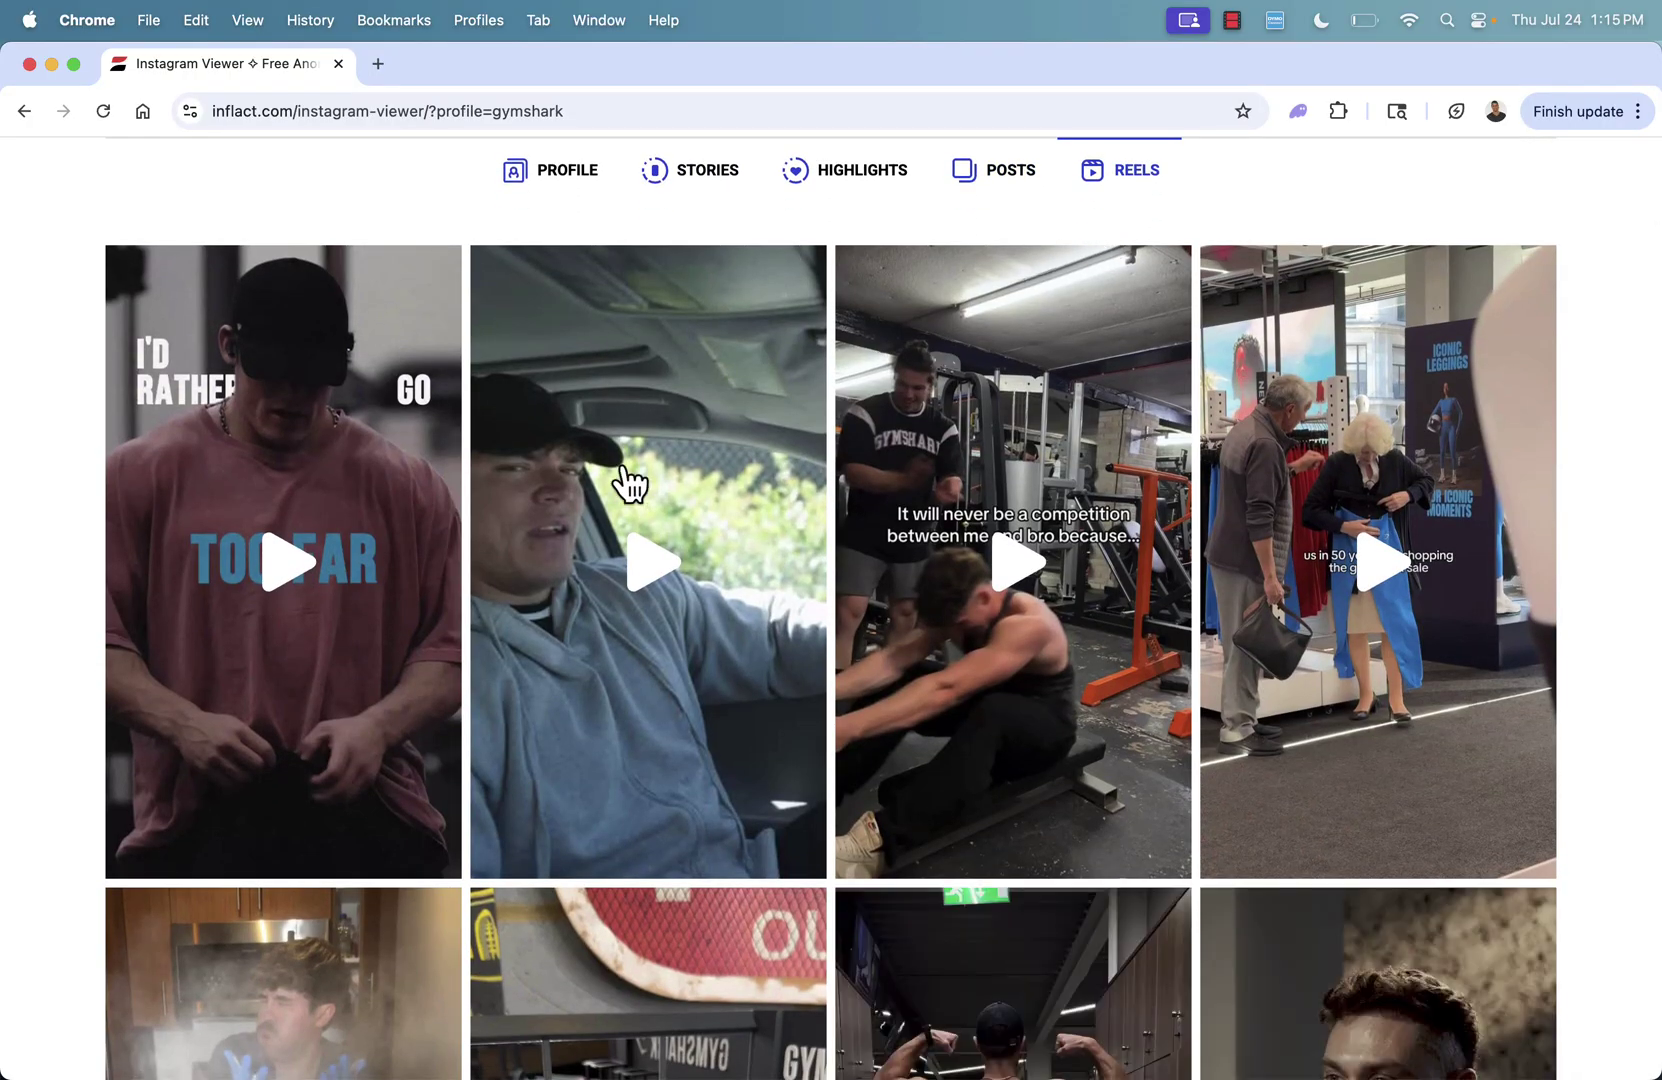
scroll(679, 453, up, 5)
scroll(614, 478, up, 5)
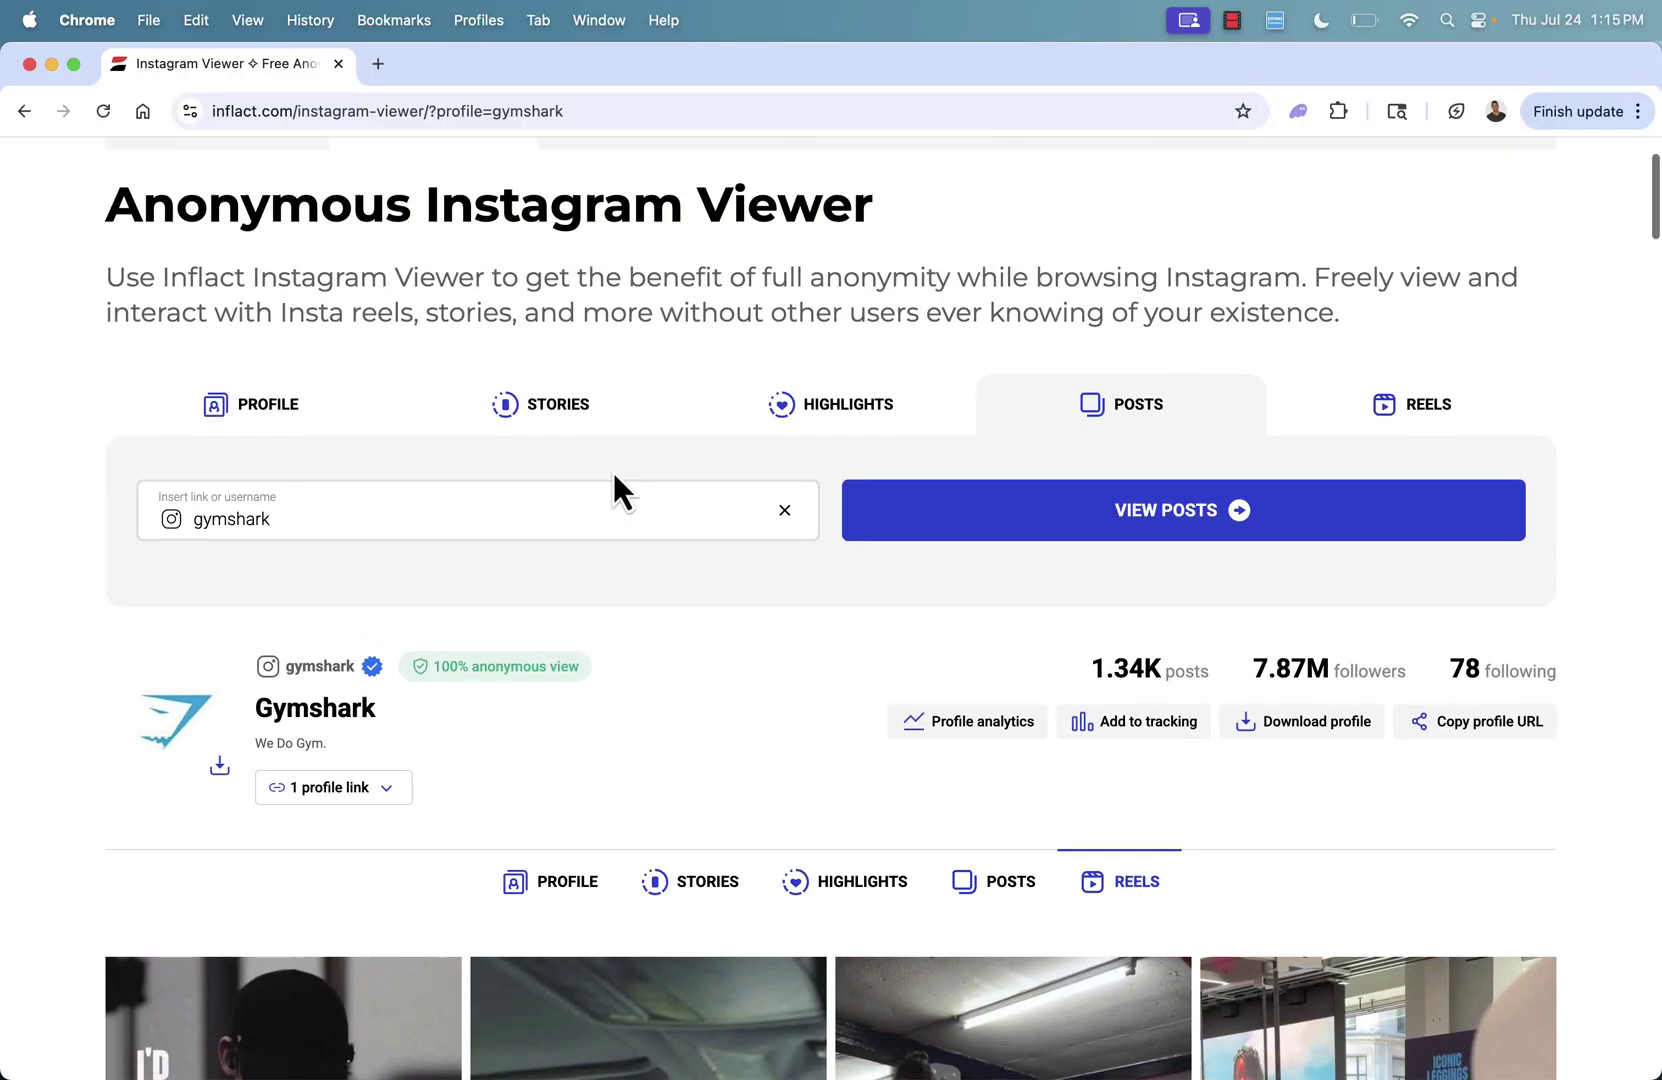
scroll(470, 560, up, 1)
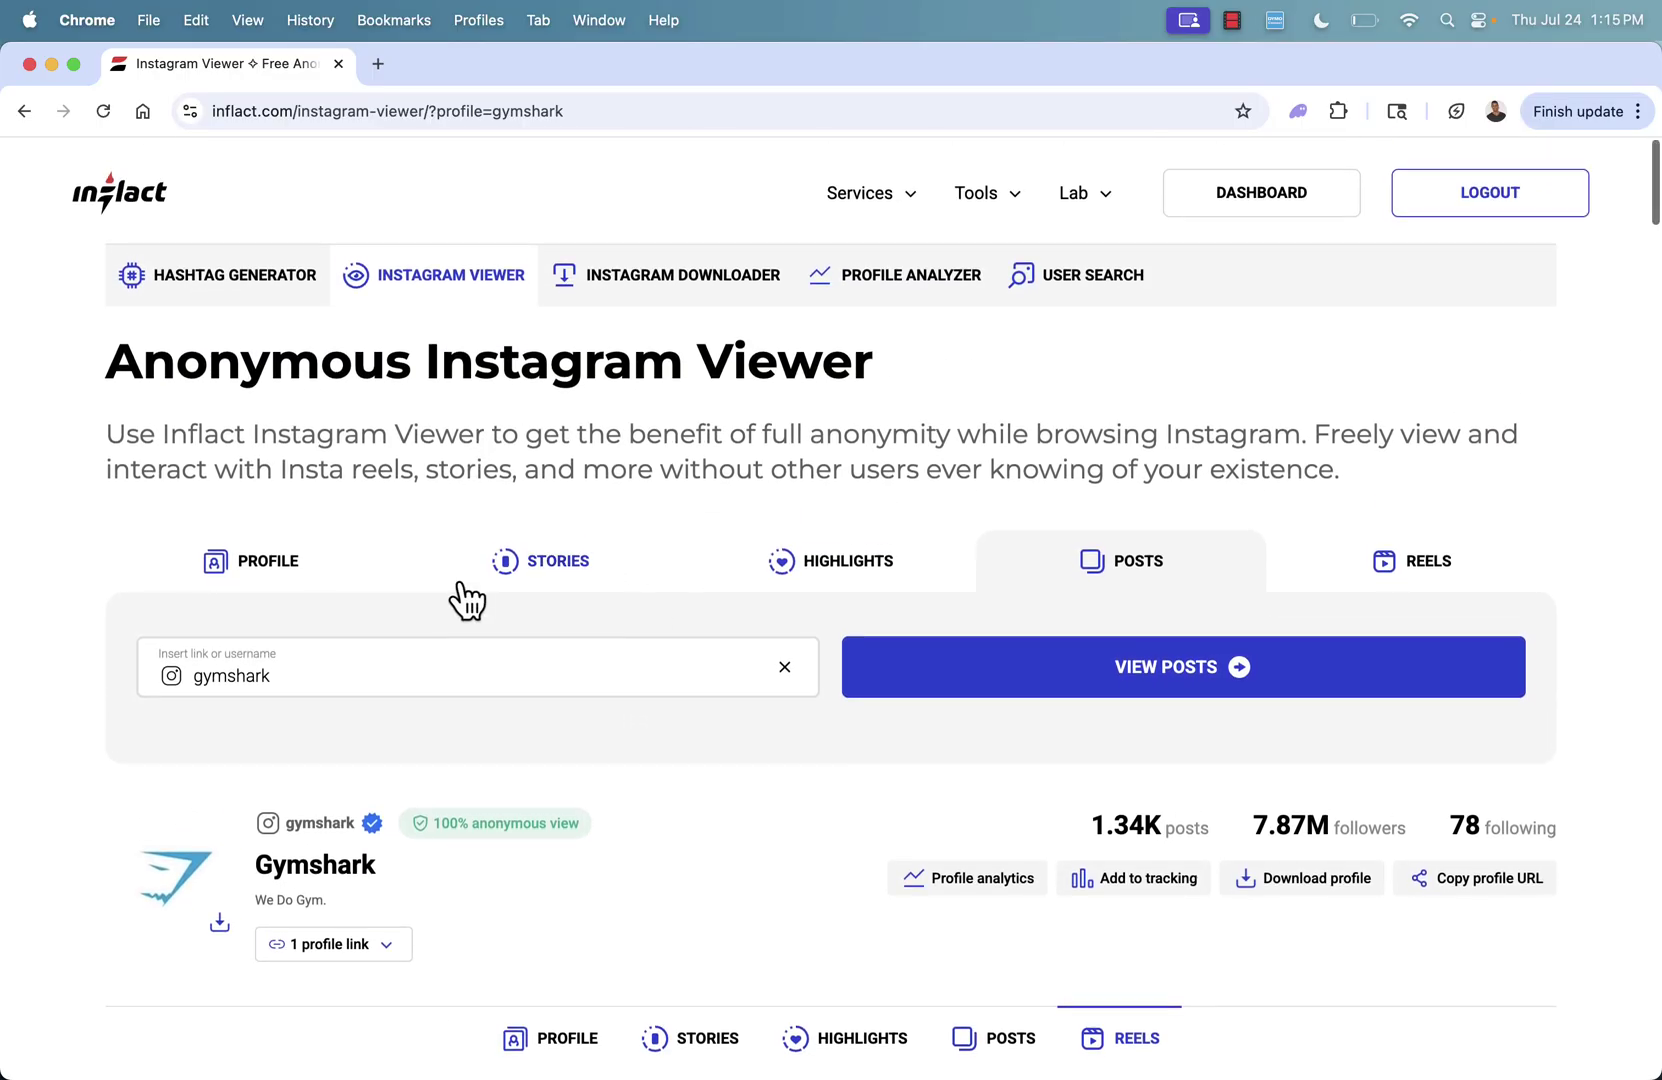
Return to the inflact.com home page and scroll through its Audience, Clients and Content sections.
key(super+bracketleft)
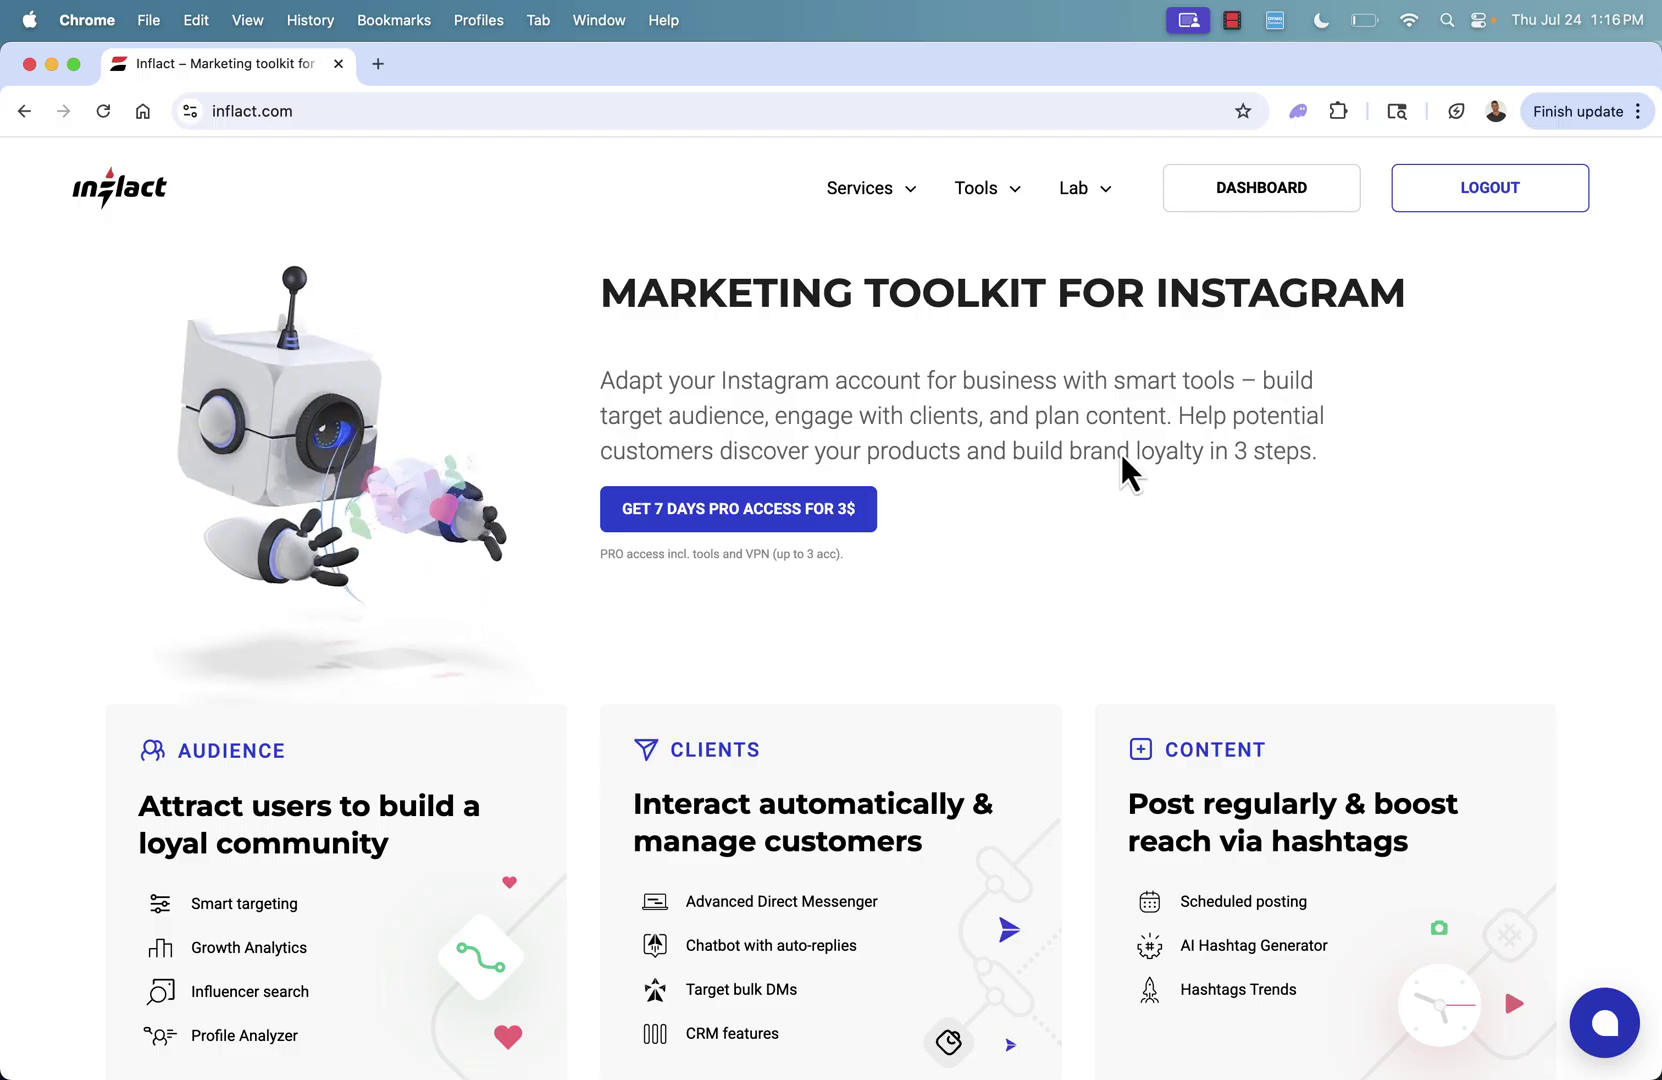
scroll(972, 740, down, 15)
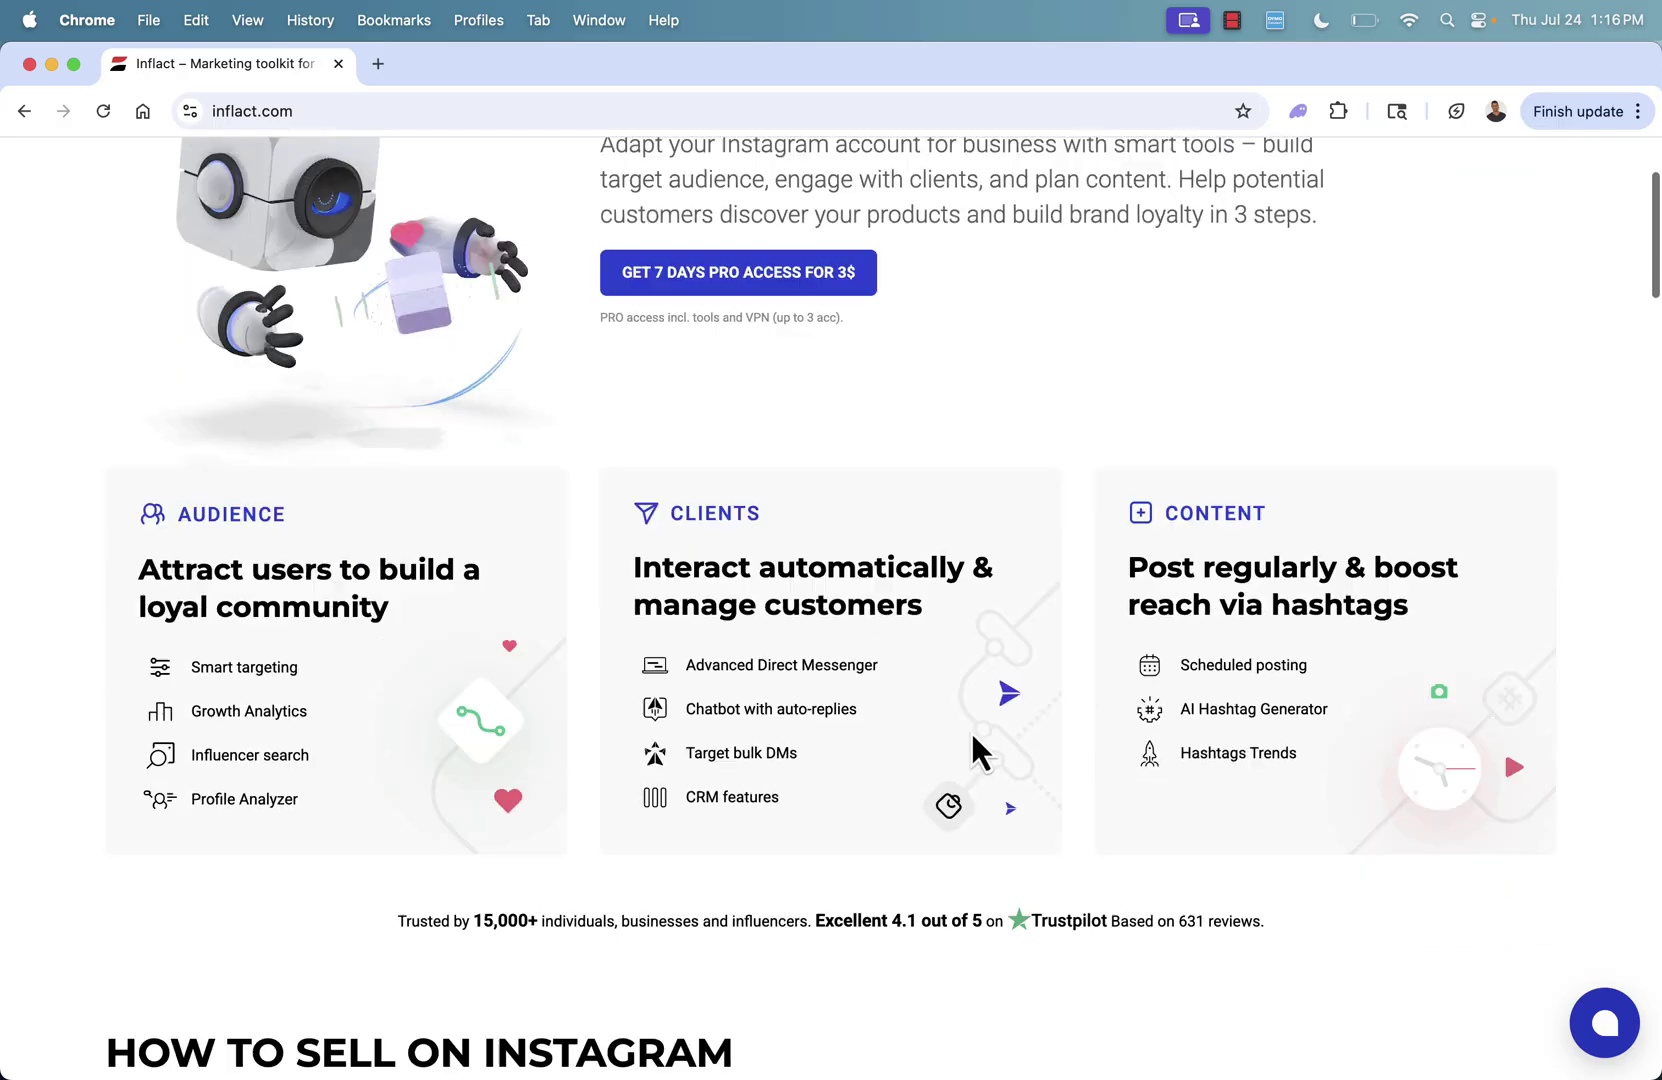
scroll(970, 728, down, 7)
scroll(970, 728, up, 20)
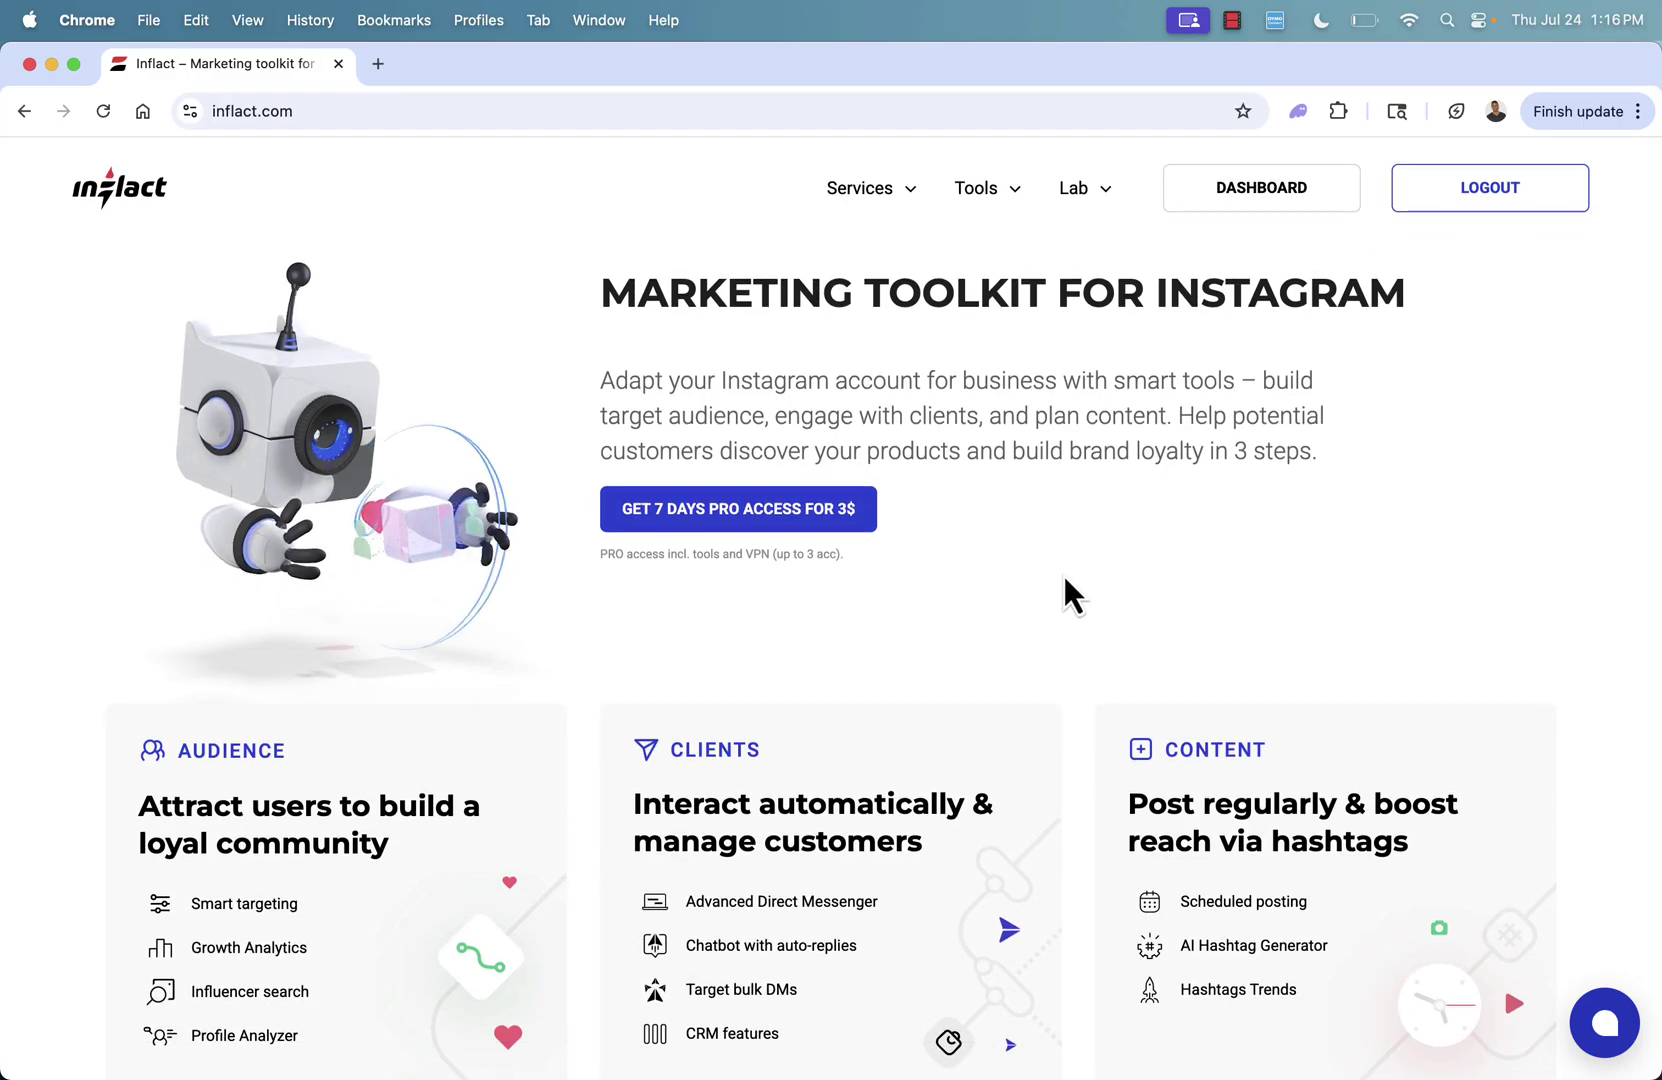